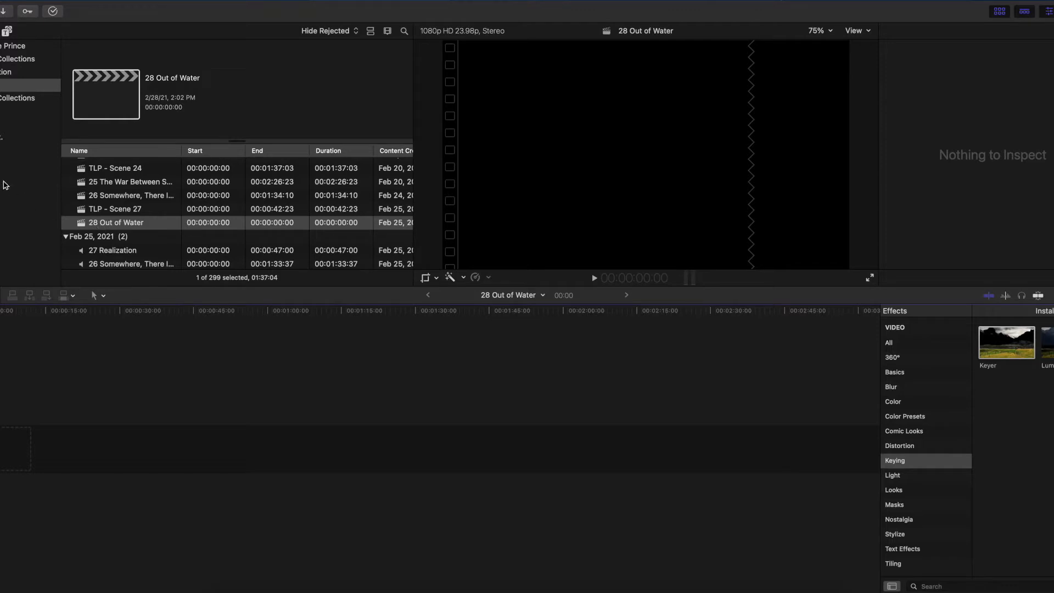
Add the IMG_2506 green-screen clip to the empty 28 Out of Water timeline and show its video properties
{"action": "left_click", "coordinate": [28, 136]}
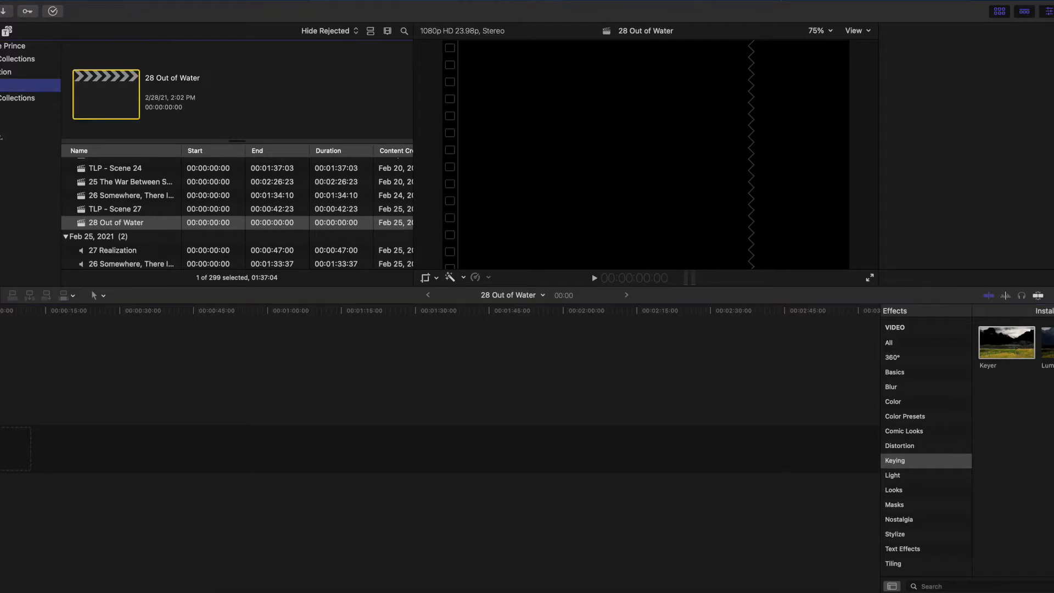
{"action": "left_click_drag", "start_coordinate": [130, 166], "coordinate": [52, 337]}
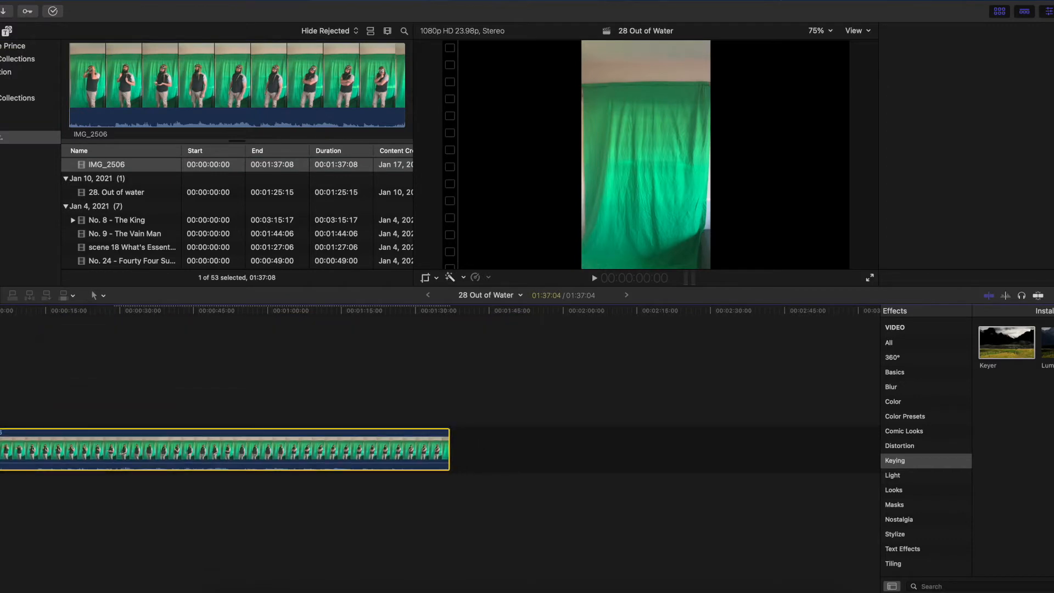
{"action": "key", "text": "super+4"}
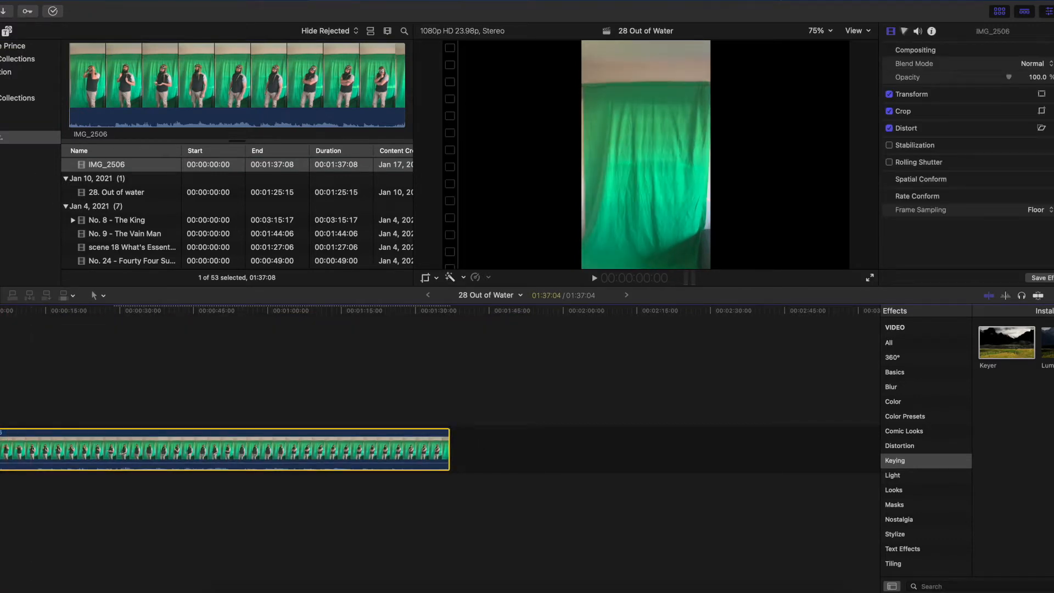
Place the Desert with plane image beneath the green-screen clip at the start of the timeline
{"action": "left_click", "coordinate": [30, 85]}
{"action": "scroll", "coordinate": [132, 235], "scroll_direction": "down", "scroll_amount": 8}
{"action": "scroll", "coordinate": [132, 237], "scroll_direction": "down", "scroll_amount": 10}
{"action": "scroll", "coordinate": [111, 227], "scroll_direction": "down", "scroll_amount": 10}
{"action": "scroll", "coordinate": [110, 226], "scroll_direction": "down", "scroll_amount": 10}
{"action": "left_click_drag", "start_coordinate": [104, 197], "coordinate": [10, 485]}
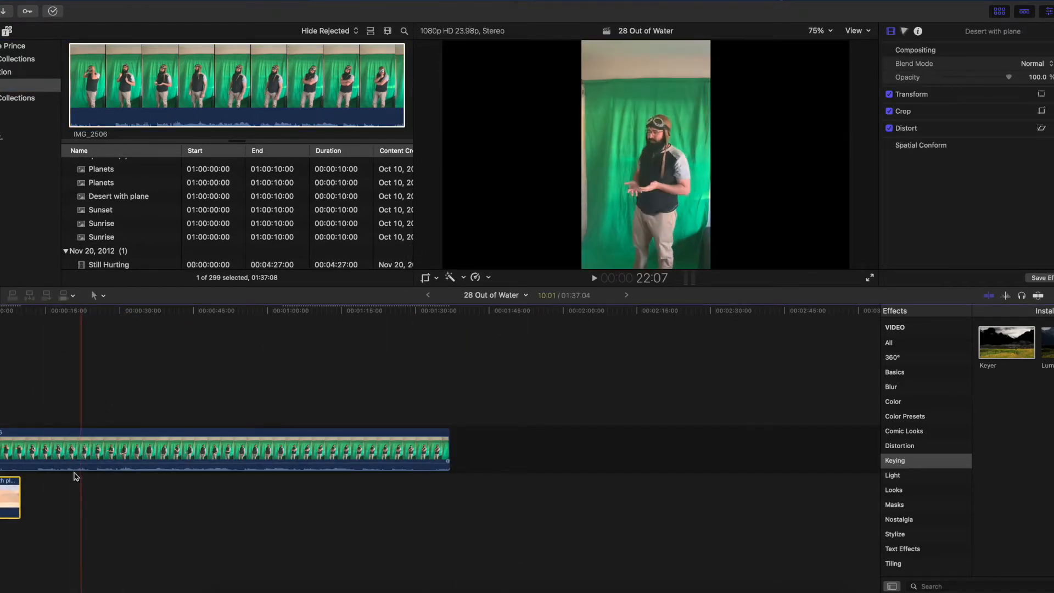
Apply the Keyer effect to the IMG_2506 clip with the playhead at about 27:00
{"action": "left_click", "coordinate": [102, 448]}
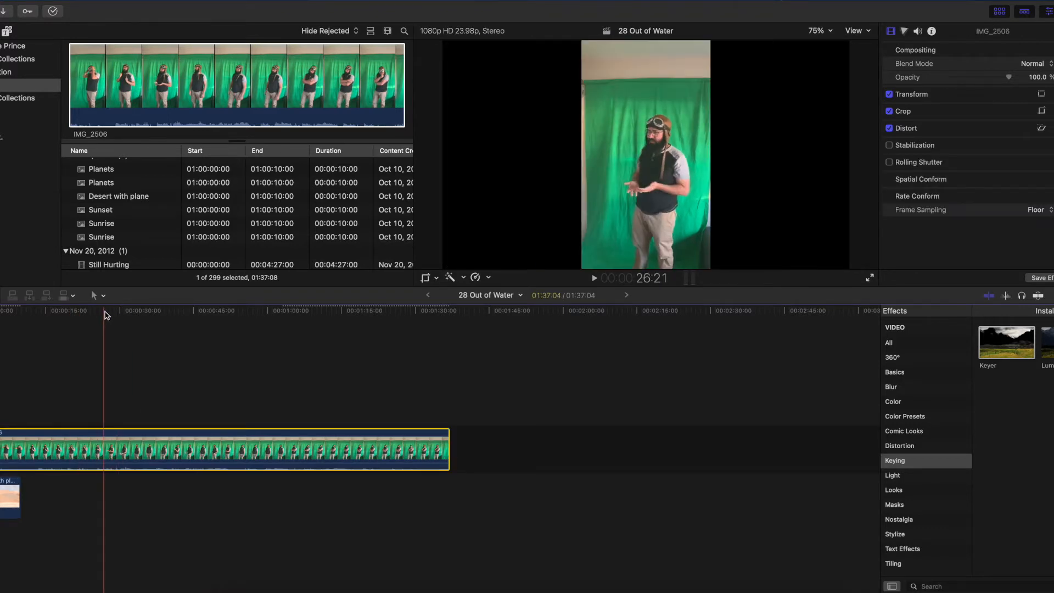
{"action": "left_click", "coordinate": [104, 313]}
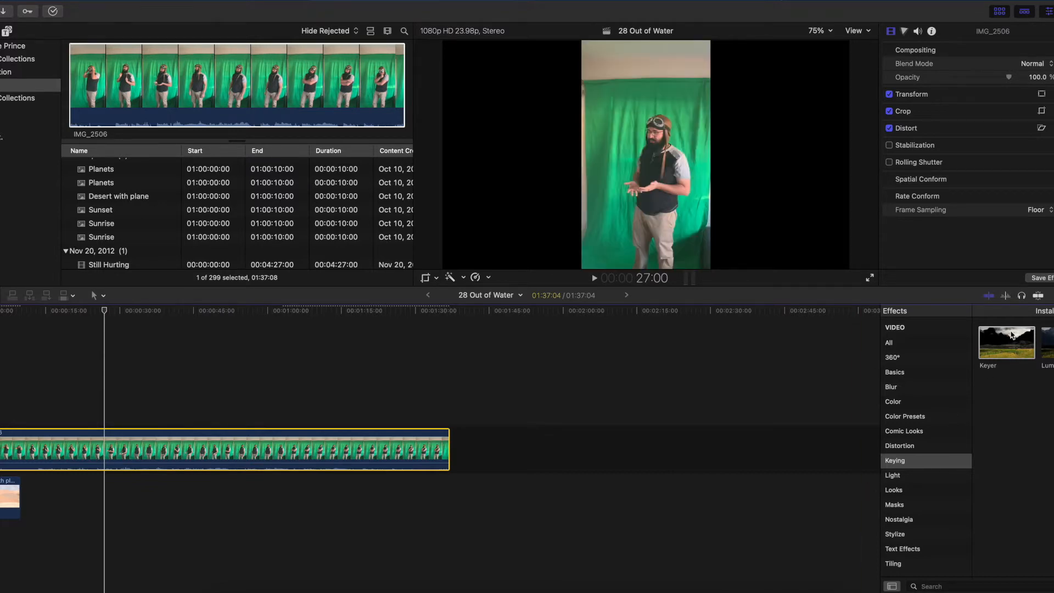
{"action": "left_click_drag", "start_coordinate": [1012, 335], "coordinate": [299, 425]}
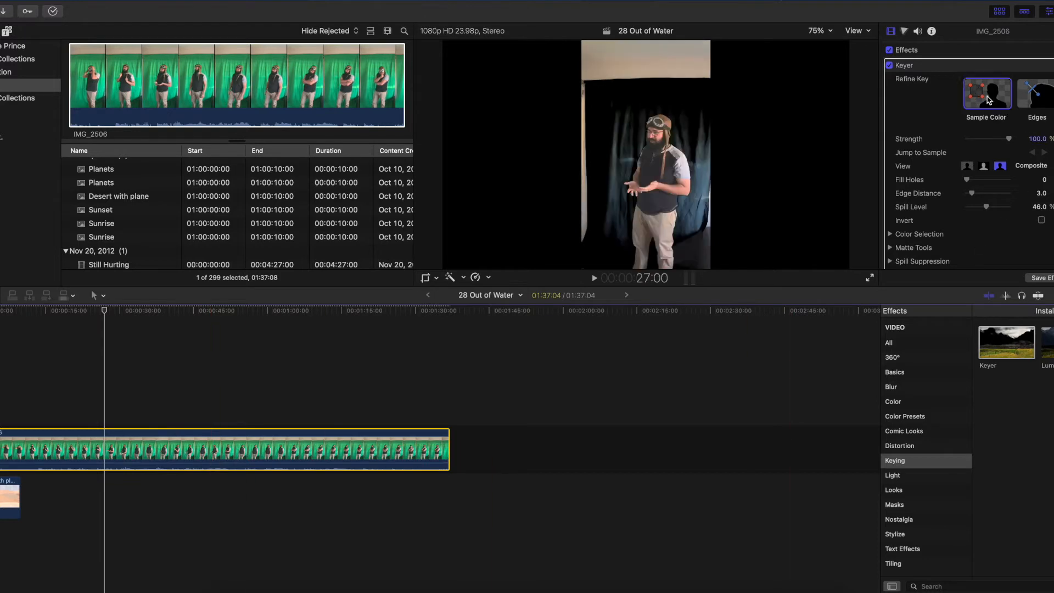
Sample the leftover green beside the actor's arm, near his legs and on his other side in the 27:00 frame
{"action": "left_click_drag", "start_coordinate": [694, 179], "coordinate": [702, 183]}
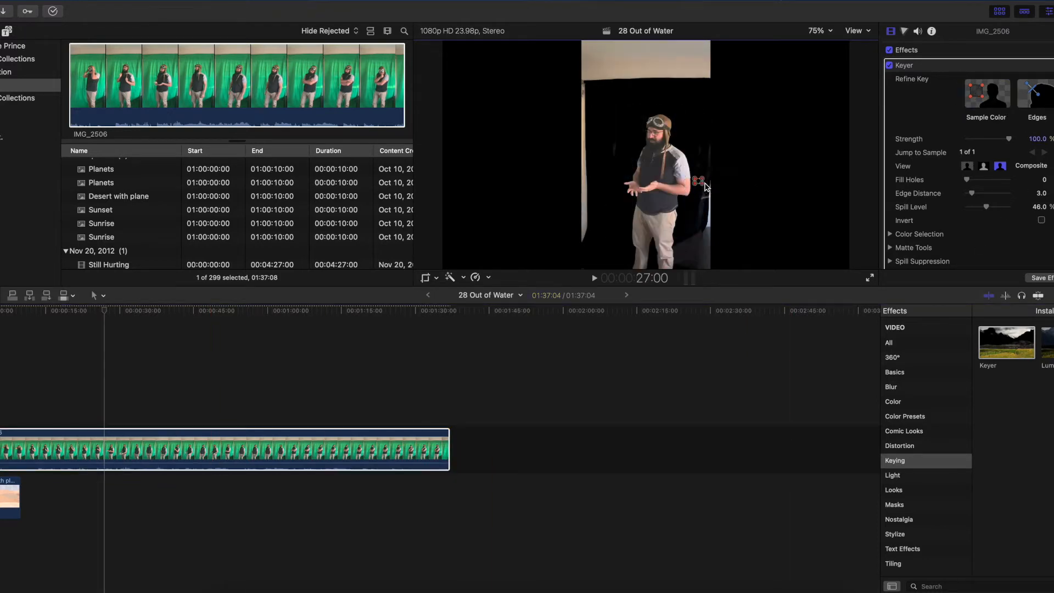
{"action": "left_click", "coordinate": [690, 247]}
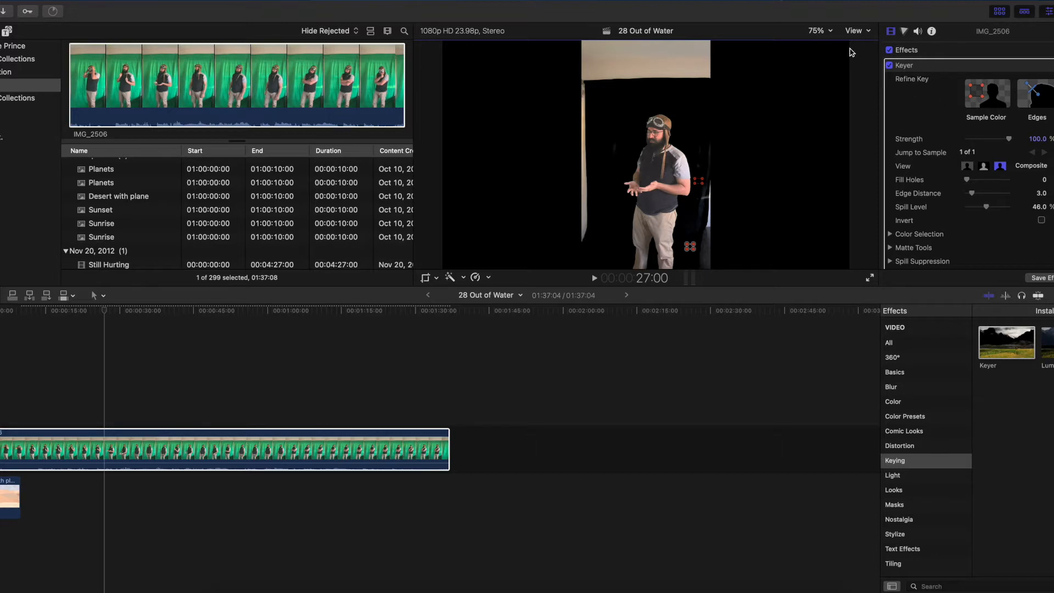
{"action": "left_click", "coordinate": [820, 30]}
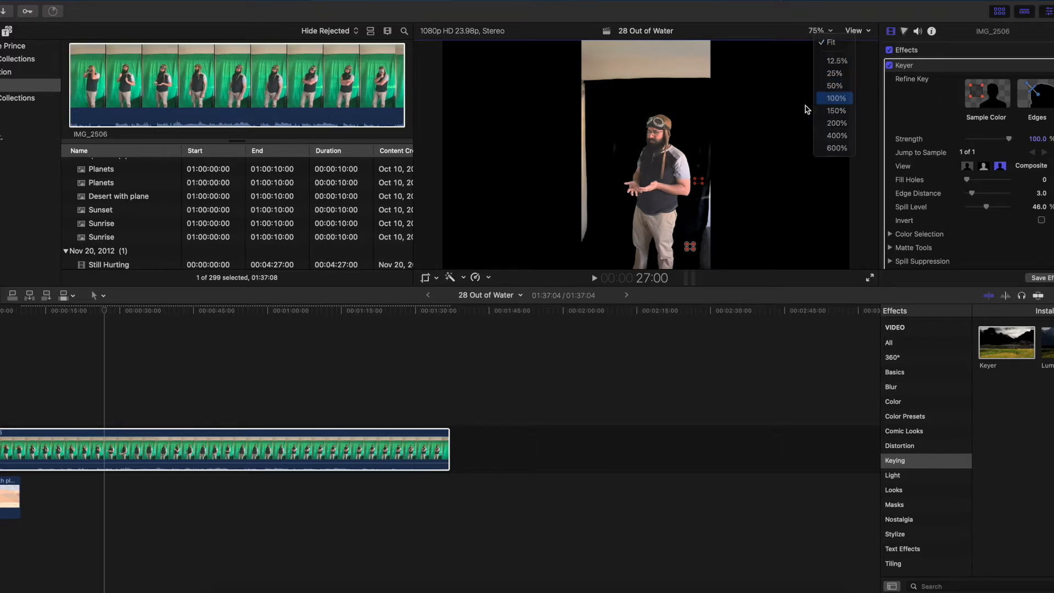
{"action": "left_click", "coordinate": [835, 97]}
{"action": "left_click", "coordinate": [983, 102]}
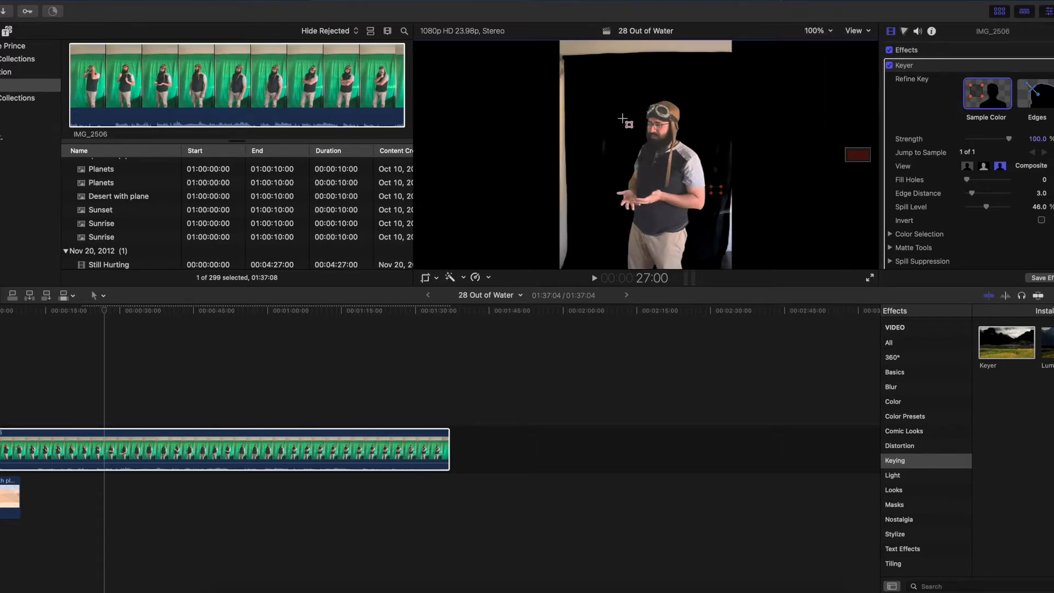
{"action": "left_click", "coordinate": [604, 145]}
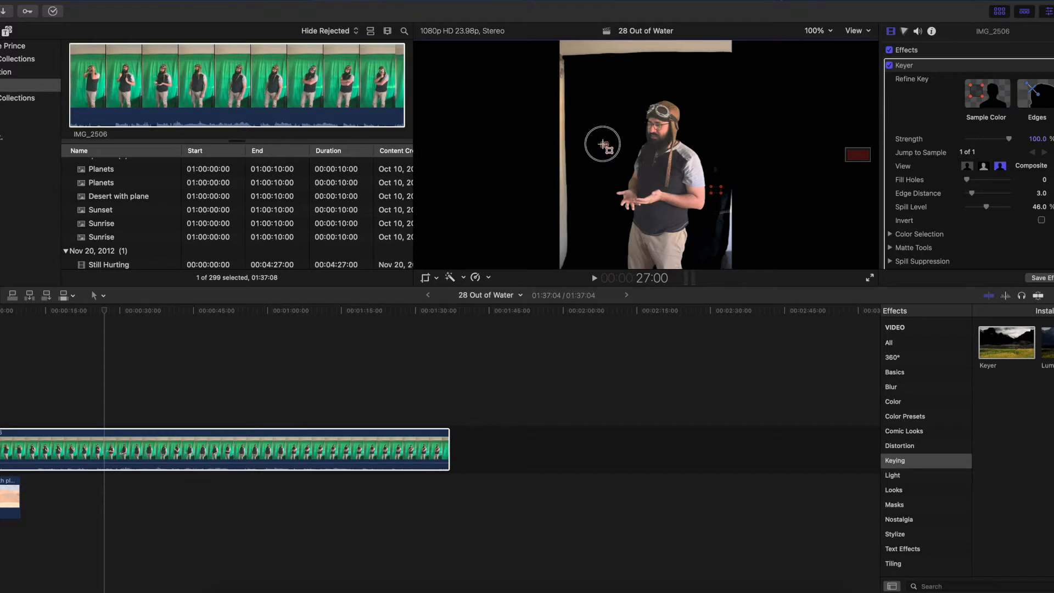
{"action": "left_click", "coordinate": [831, 32]}
{"action": "left_click", "coordinate": [828, 43]}
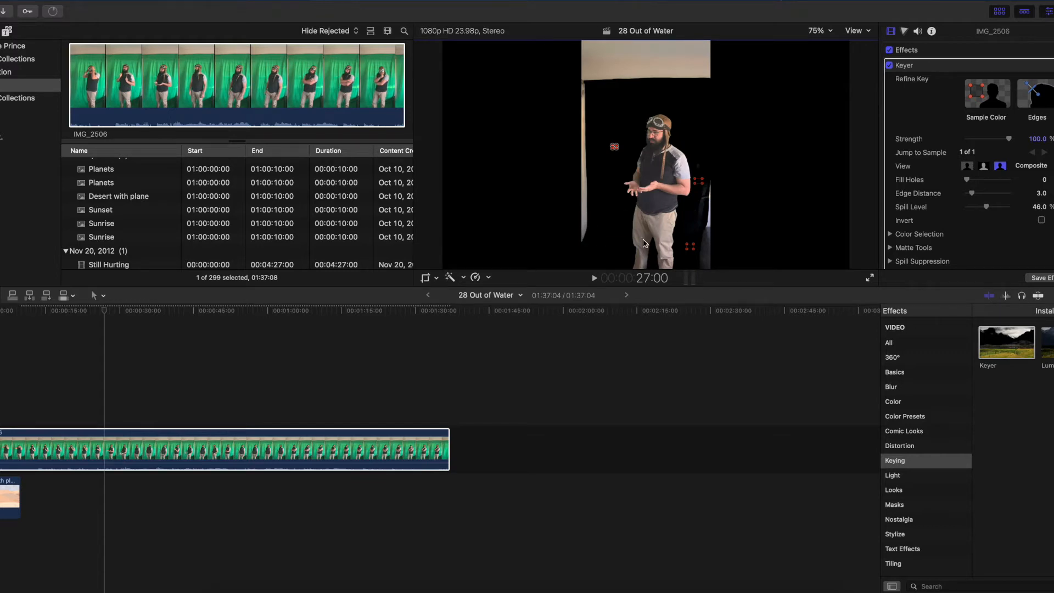
Trim the sides and top of the IMG_2506 frame close around the actor to remove the wall and curtain edges
{"action": "left_click", "coordinate": [435, 278]}
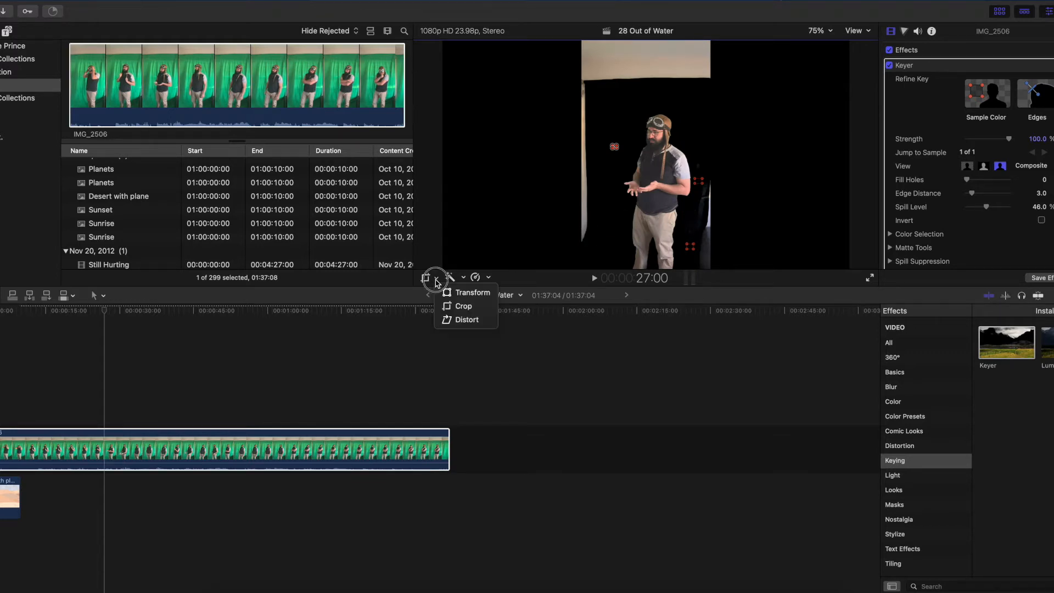
{"action": "left_click", "coordinate": [459, 306]}
{"action": "mouse_move", "coordinate": [581, 269]}
{"action": "left_mouse_down"}
{"action": "mouse_move", "coordinate": [572, 266]}
{"action": "mouse_move", "coordinate": [600, 266]}
{"action": "left_mouse_up"}
{"action": "left_click_drag", "start_coordinate": [710, 268], "coordinate": [699, 272]}
{"action": "left_click_drag", "start_coordinate": [650, 50], "coordinate": [698, 82]}
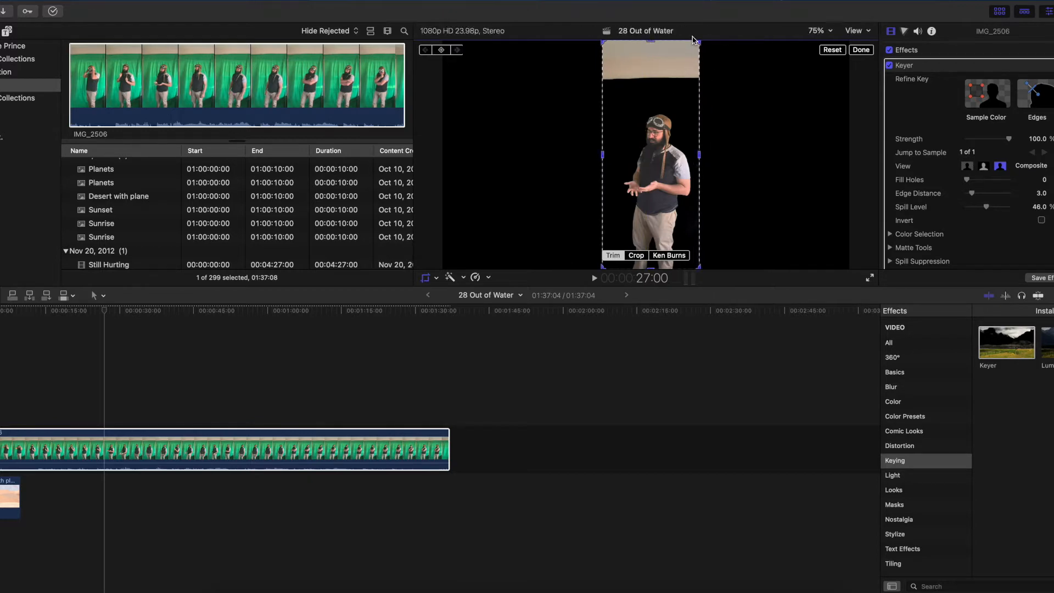
{"action": "left_click_drag", "start_coordinate": [698, 42], "coordinate": [695, 89]}
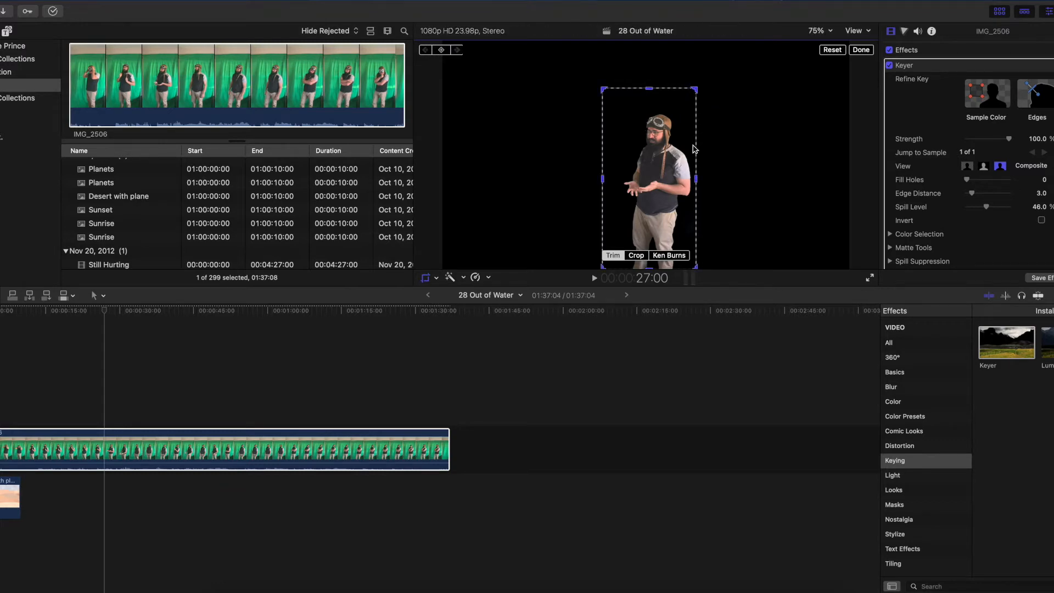
Check the trim at about 39:18 and 1:33:06, widen it on the actor's elbow side, and finish cropping
{"action": "left_click_drag", "start_coordinate": [107, 315], "coordinate": [168, 317]}
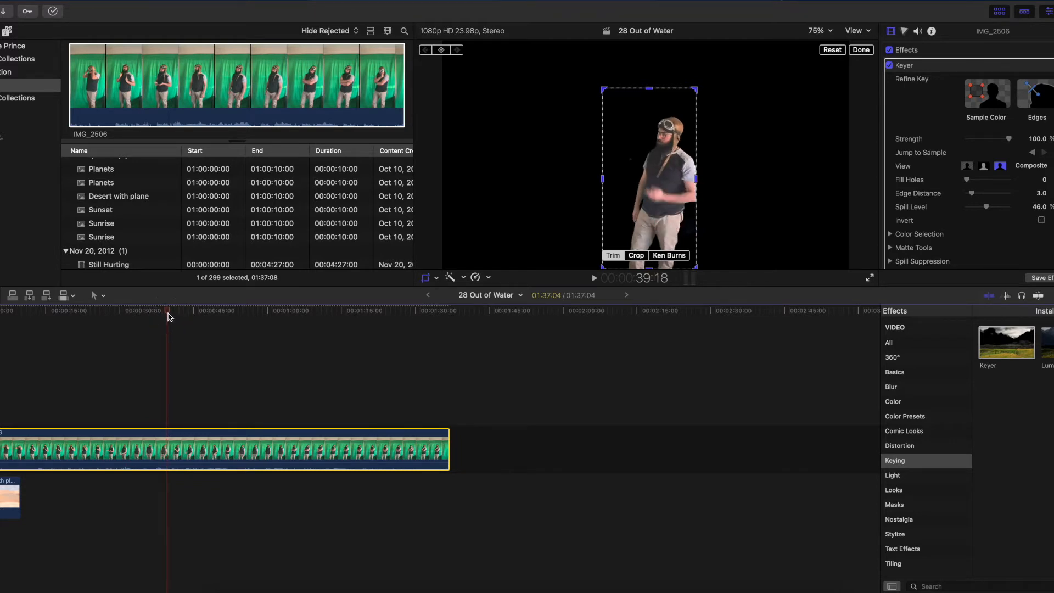
{"action": "left_click_drag", "start_coordinate": [697, 90], "coordinate": [701, 91]}
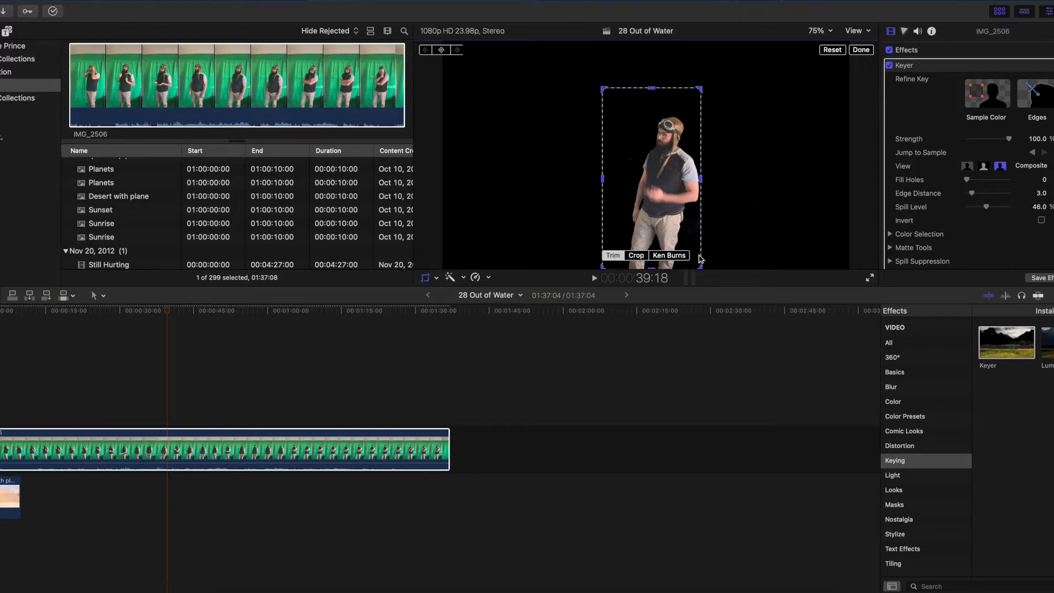
{"action": "left_click_drag", "start_coordinate": [165, 311], "coordinate": [431, 315]}
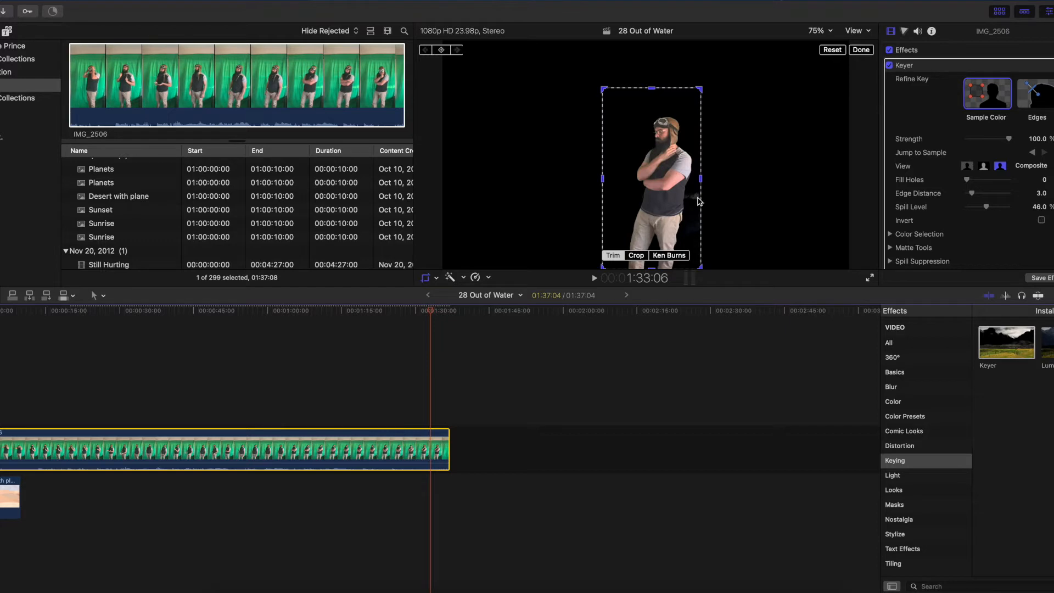
{"action": "left_click", "coordinate": [866, 53]}
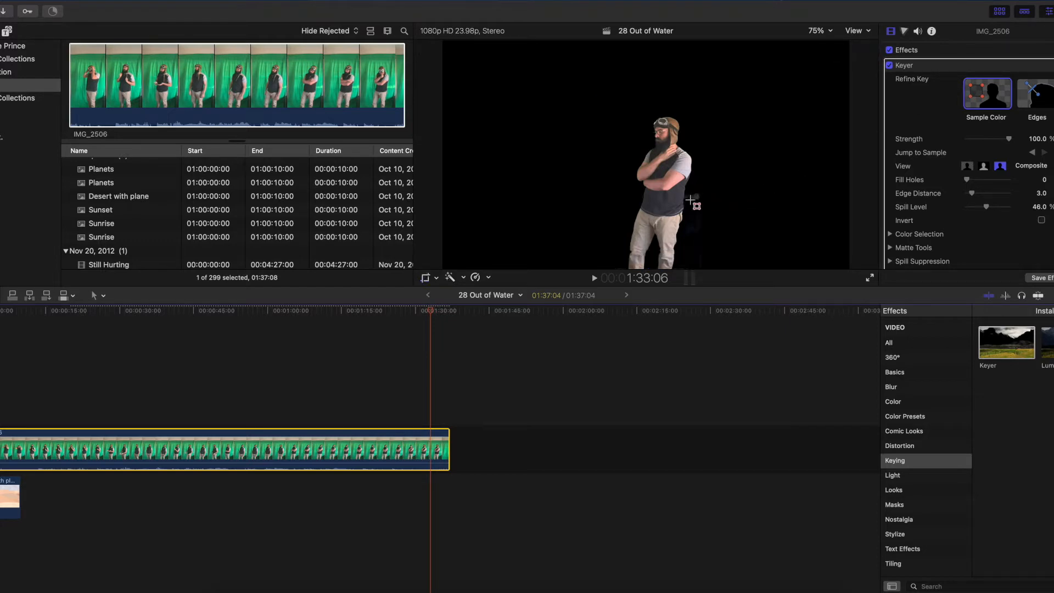
Add four Keyer colour samples on the leftover backdrop beside the actor's hip and legs at 1:33:06
{"action": "left_click_drag", "start_coordinate": [696, 198], "coordinate": [694, 197]}
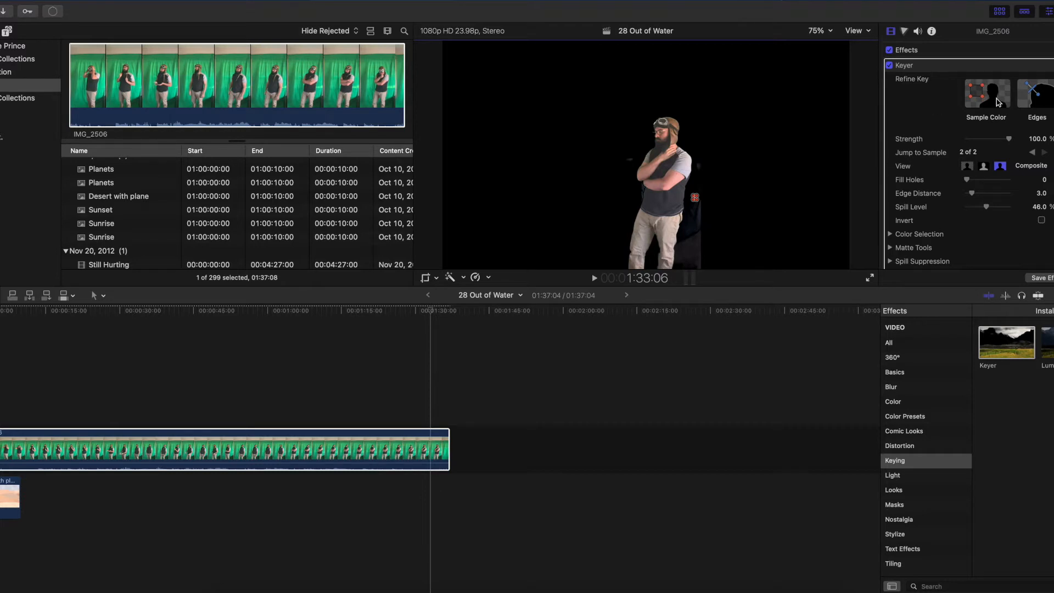
{"action": "left_click", "coordinate": [691, 254]}
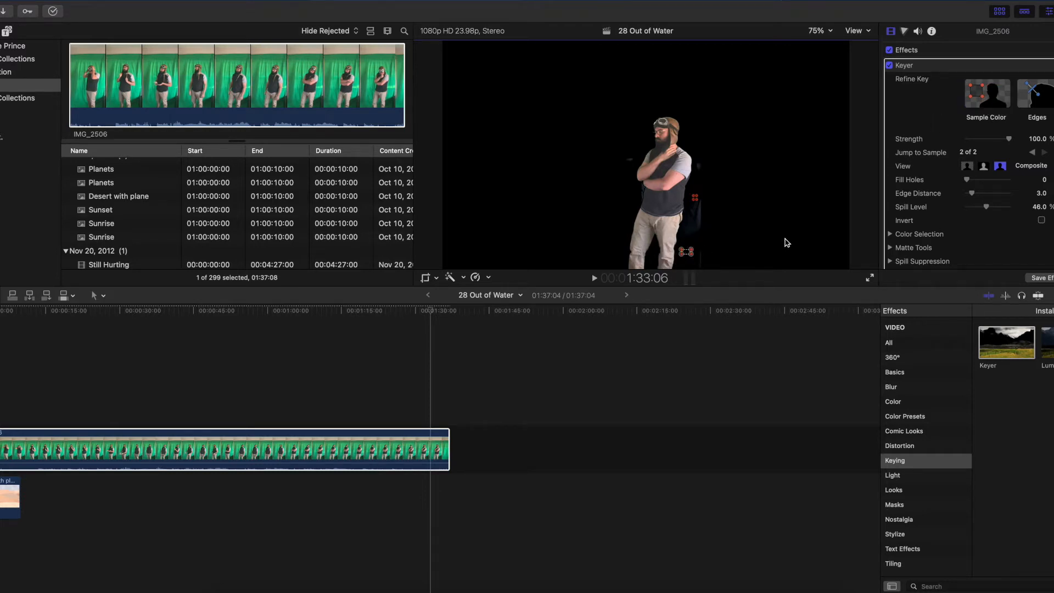
{"action": "left_click", "coordinate": [695, 223]}
{"action": "left_click", "coordinate": [699, 265]}
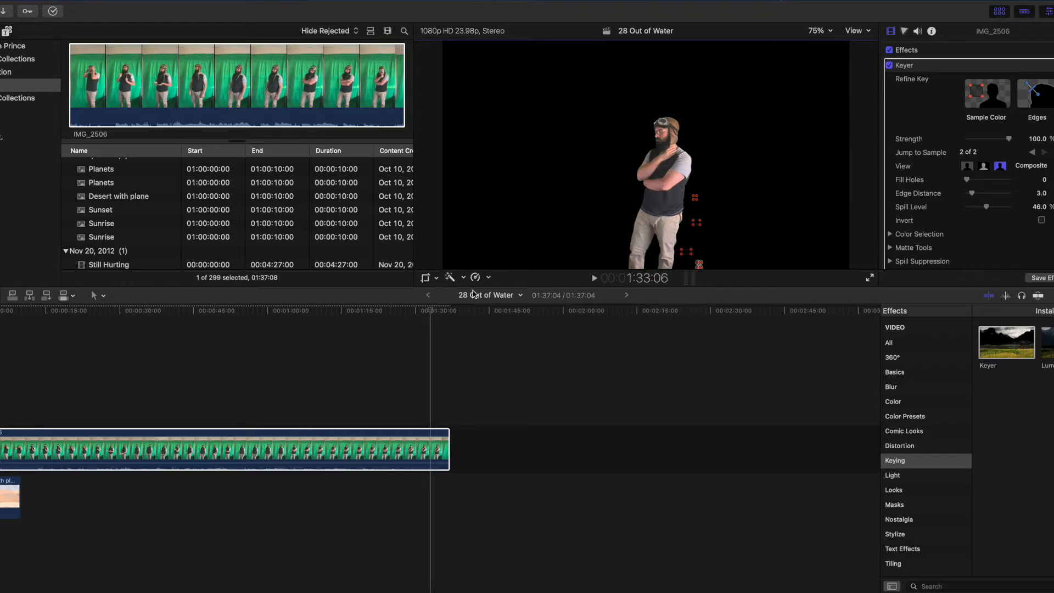
Try to add a Keyer colour sample beside the actor's hip in the 52:07 frame
{"action": "left_click_drag", "start_coordinate": [431, 311], "coordinate": [229, 308]}
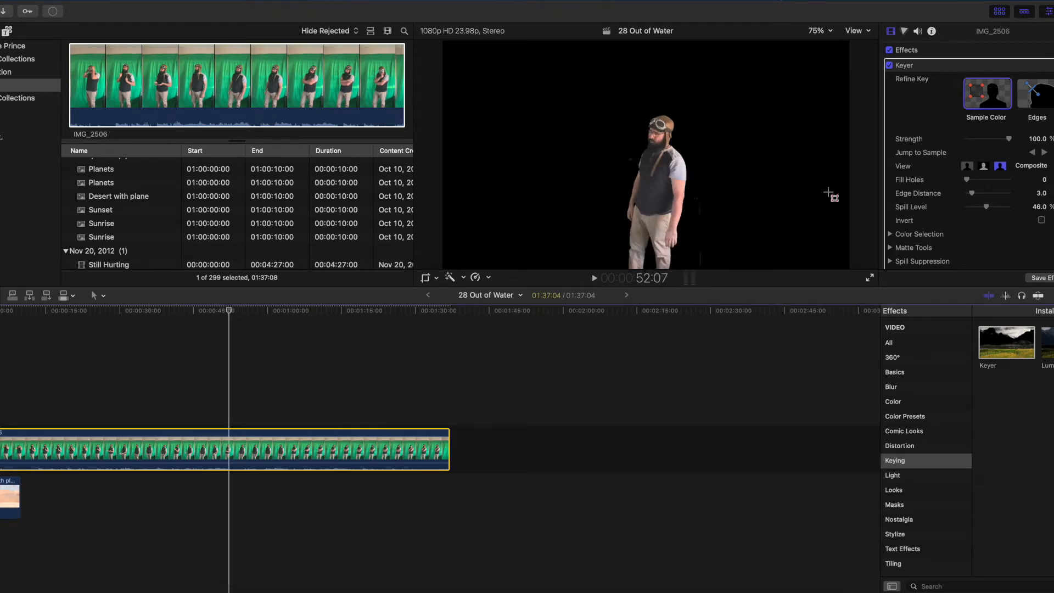
{"action": "left_click", "coordinate": [699, 216]}
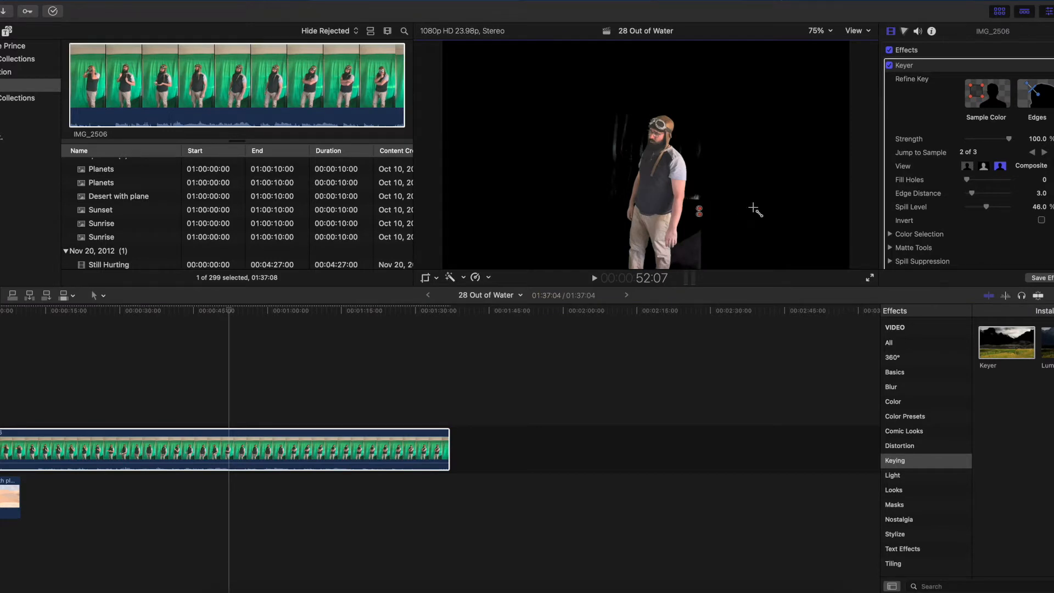
{"action": "left_click", "coordinate": [229, 312]}
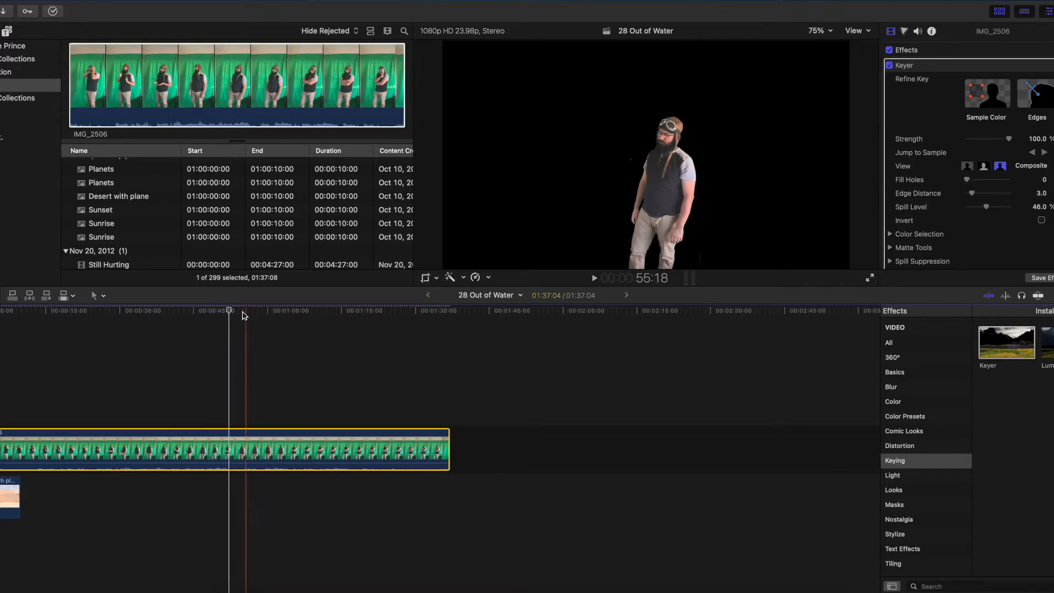
Extend the Desert with plane background clip to the end of the IMG_2506 clip
{"action": "left_click_drag", "start_coordinate": [229, 311], "coordinate": [1, 323]}
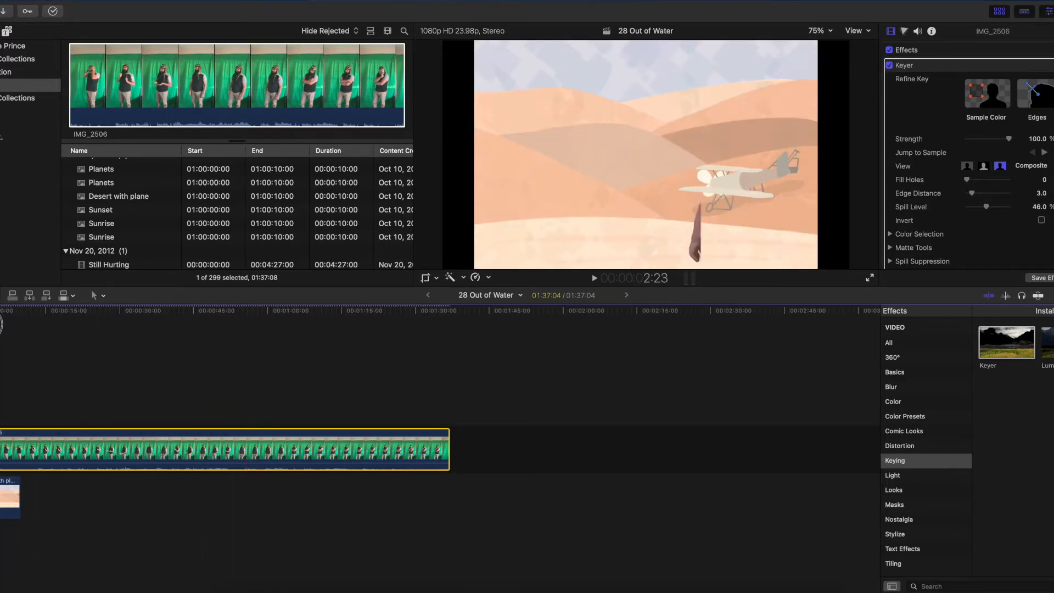
{"action": "left_click", "coordinate": [18, 498]}
{"action": "left_click_drag", "start_coordinate": [18, 498], "coordinate": [448, 514]}
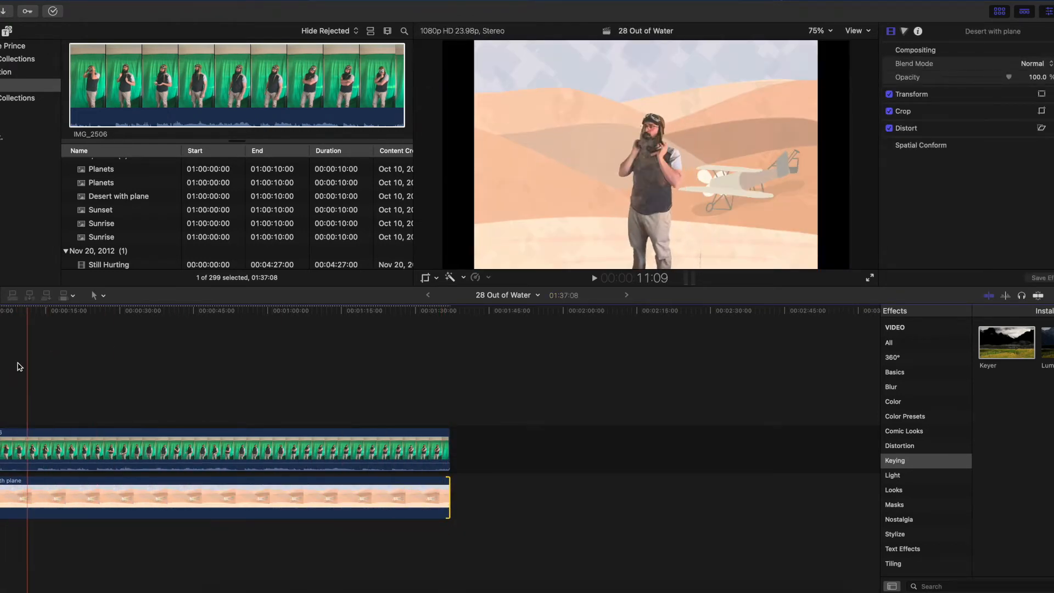
Expand the Keyer's Color Selection settings for IMG_2506 and fine-tune the chroma range from the wheel's centre at about 4:11
{"action": "left_click", "coordinate": [1, 450]}
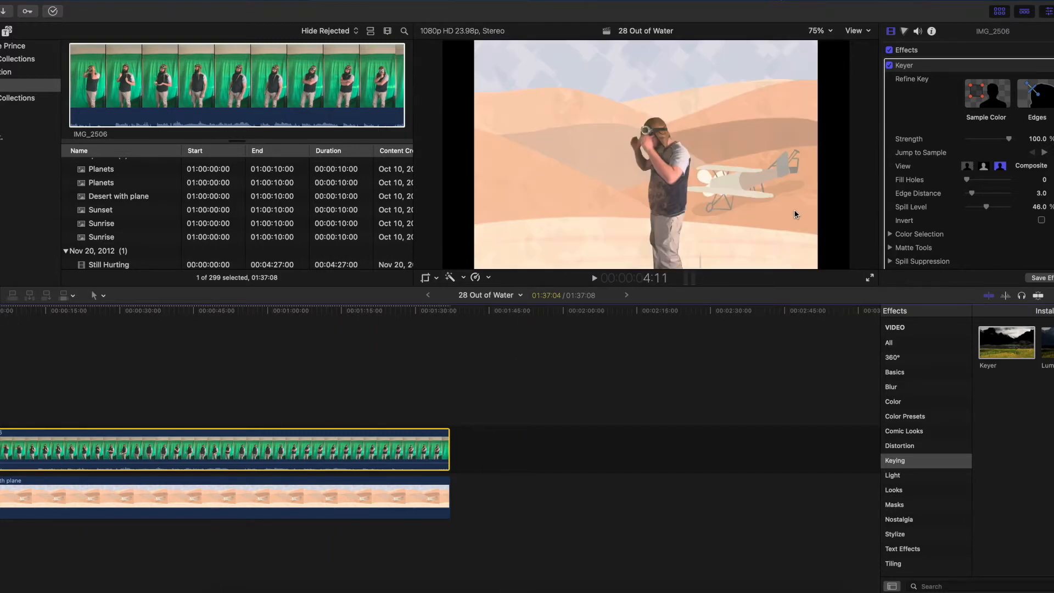
{"action": "left_click", "coordinate": [891, 234]}
{"action": "scroll", "coordinate": [989, 220], "scroll_direction": "down", "scroll_amount": 5}
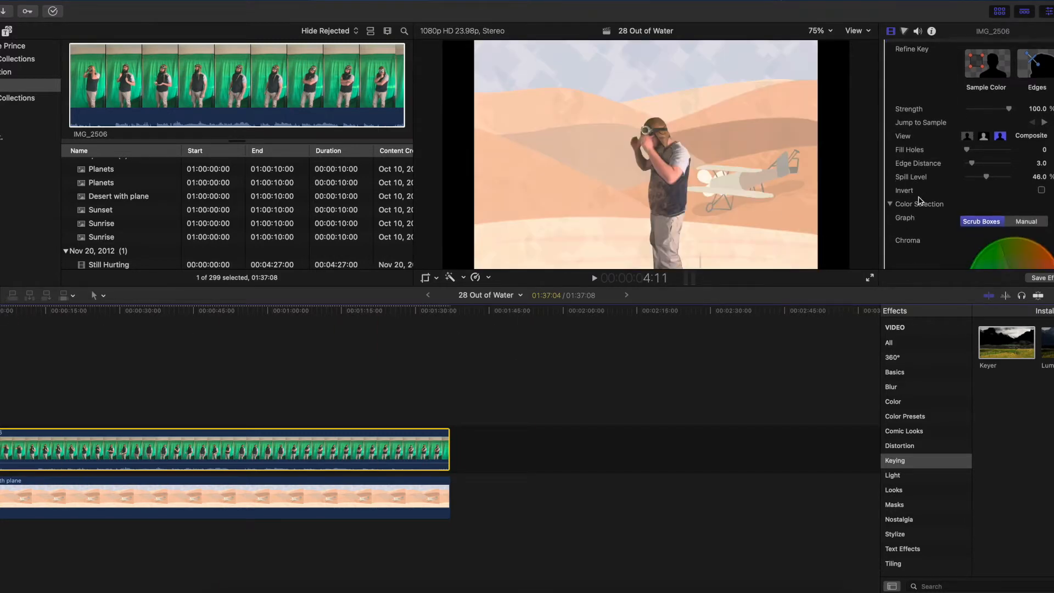
{"action": "left_click_drag", "start_coordinate": [1015, 223], "coordinate": [1016, 223]}
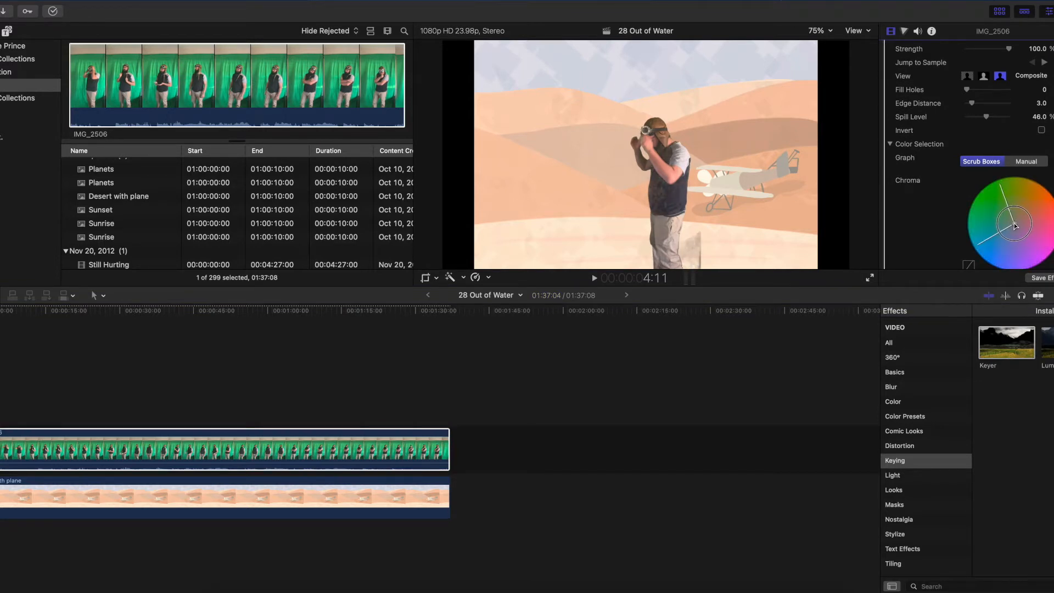
{"action": "left_click_drag", "start_coordinate": [1014, 223], "coordinate": [1015, 223]}
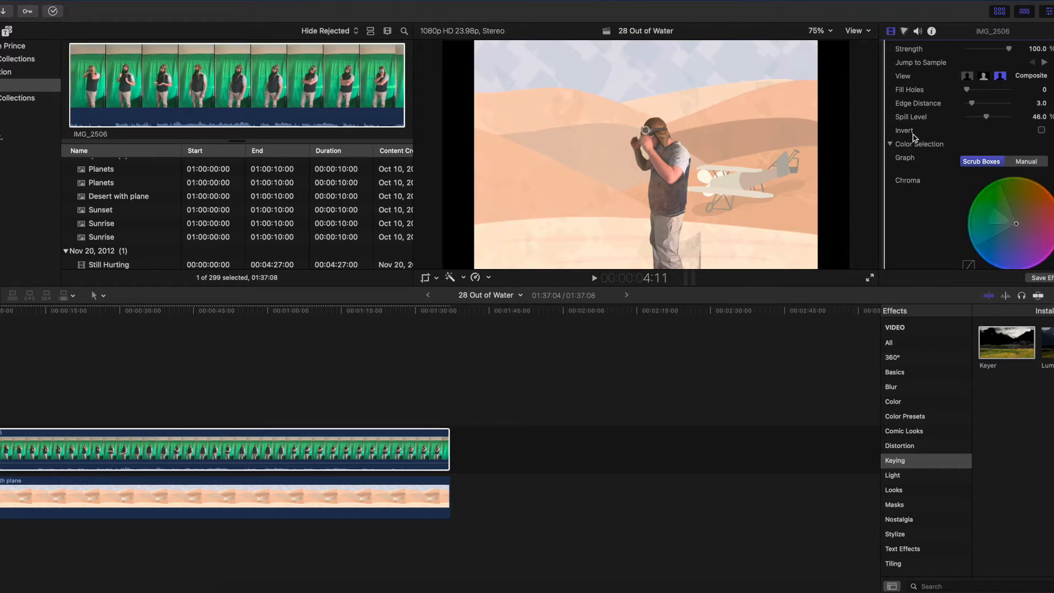
Set the Keyer's Chroma Rolloff to 100% and Luma Rolloff to 10%
{"action": "scroll", "coordinate": [933, 164], "scroll_direction": "down", "scroll_amount": 5}
{"action": "left_click_drag", "start_coordinate": [985, 196], "coordinate": [1019, 201]}
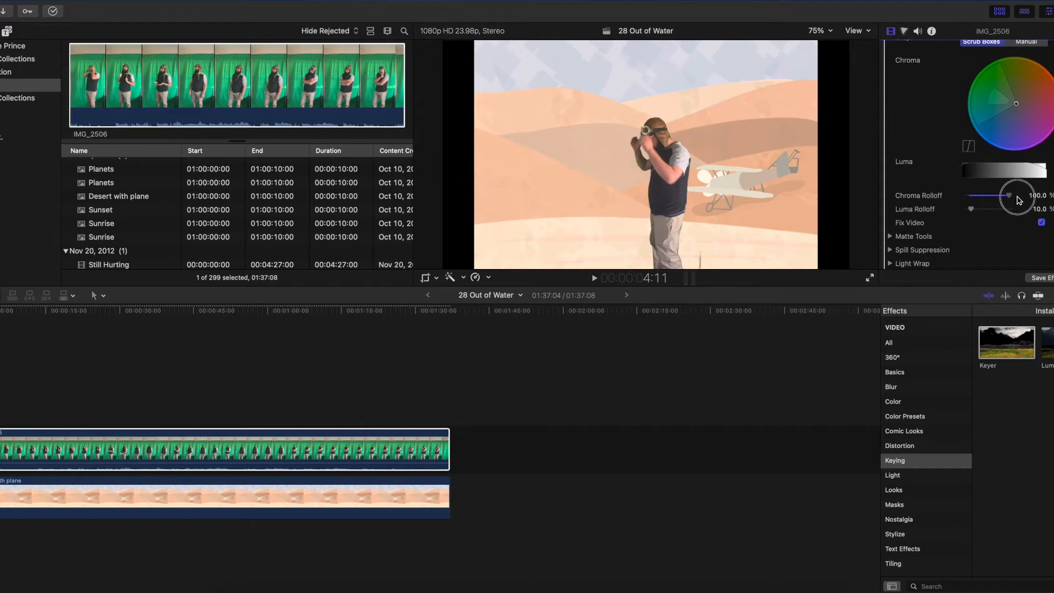
{"action": "mouse_move", "coordinate": [974, 210]}
{"action": "left_mouse_down"}
{"action": "mouse_move", "coordinate": [1035, 212]}
{"action": "mouse_move", "coordinate": [972, 211]}
{"action": "left_mouse_up"}
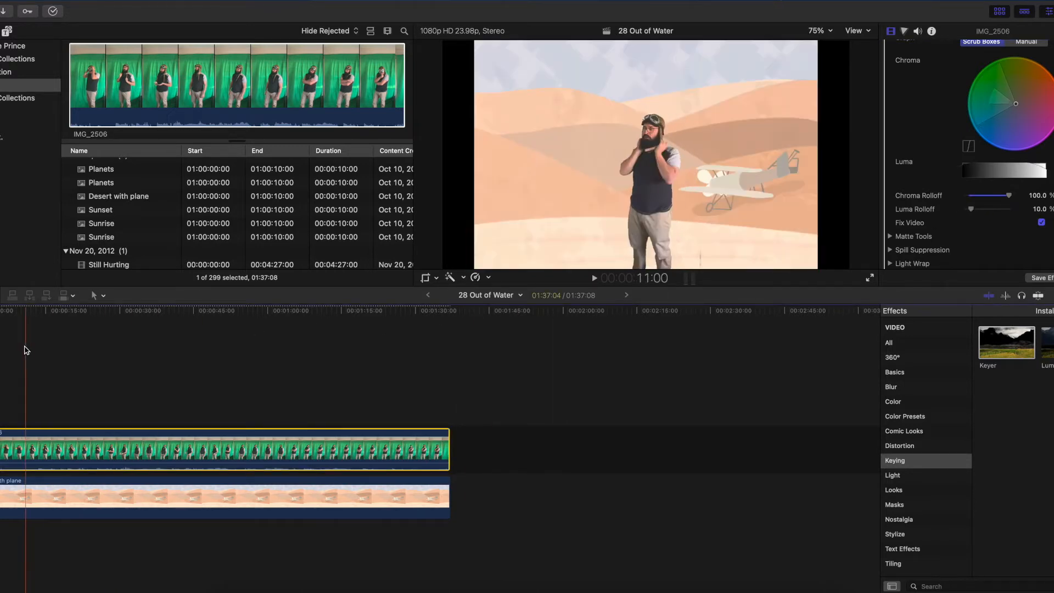
Fine-tune the Keyer's chroma range from the wheel's centre using the frame at 12:10
{"action": "left_click", "coordinate": [4, 312]}
{"action": "mouse_move", "coordinate": [3, 312]}
{"action": "left_mouse_down"}
{"action": "mouse_move", "coordinate": [53, 313]}
{"action": "mouse_move", "coordinate": [3, 313]}
{"action": "mouse_move", "coordinate": [22, 314]}
{"action": "left_mouse_up"}
{"action": "left_click_drag", "start_coordinate": [24, 314], "coordinate": [33, 314]}
{"action": "left_click", "coordinate": [923, 180]}
{"action": "left_click", "coordinate": [1015, 105]}
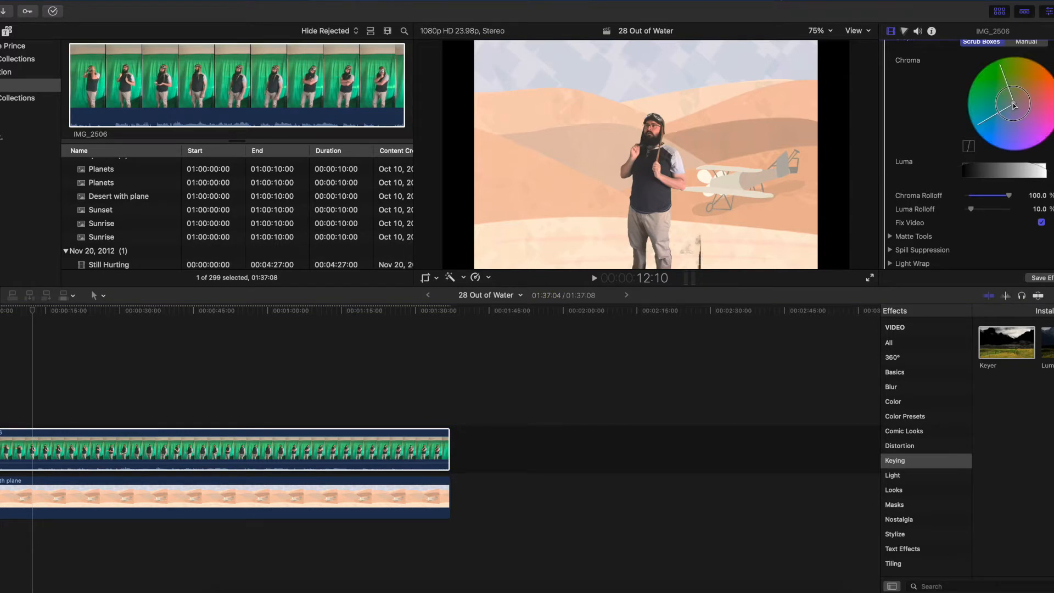
{"action": "left_click_drag", "start_coordinate": [1018, 105], "coordinate": [1016, 106]}
Trim the IMG_2506 frame around the actor to Top 401 px, Bottom 0 px, Left 176 px and Right 114 px
{"action": "left_click", "coordinate": [437, 278]}
{"action": "left_click", "coordinate": [449, 306]}
{"action": "left_click_drag", "start_coordinate": [700, 268], "coordinate": [697, 267]}
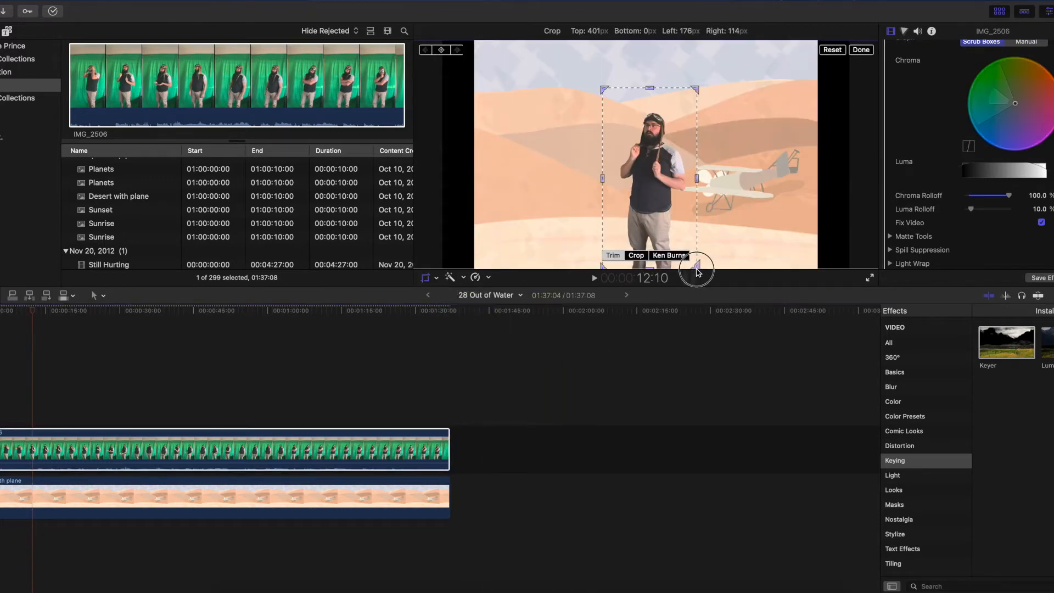
{"action": "left_click", "coordinate": [861, 51]}
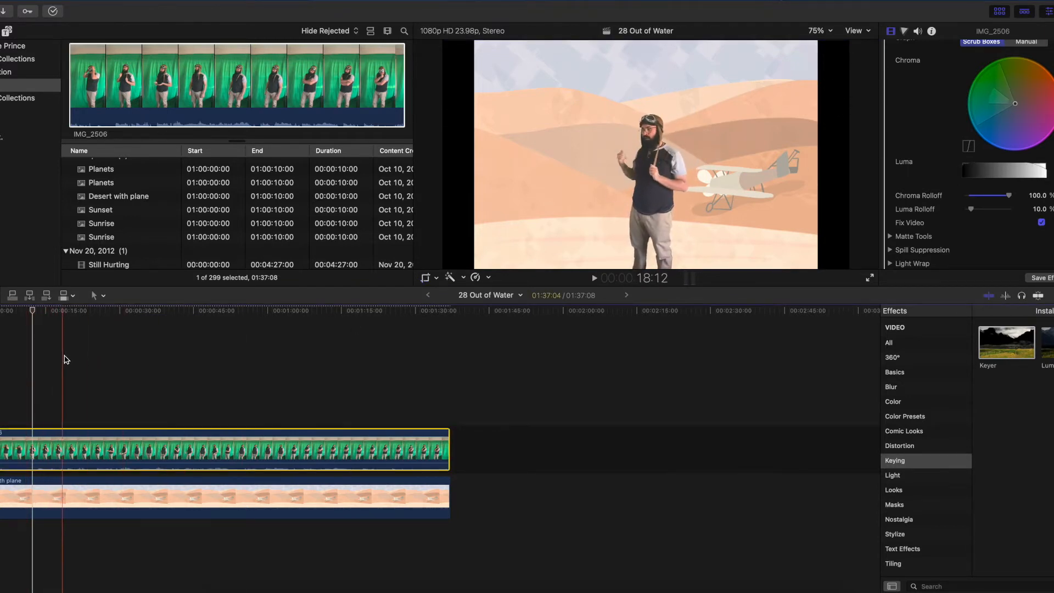
Raise the Keyer's Luma Rolloff to about 67.34%, using the frames at 26:07 and 43:00
{"action": "left_click", "coordinate": [102, 361]}
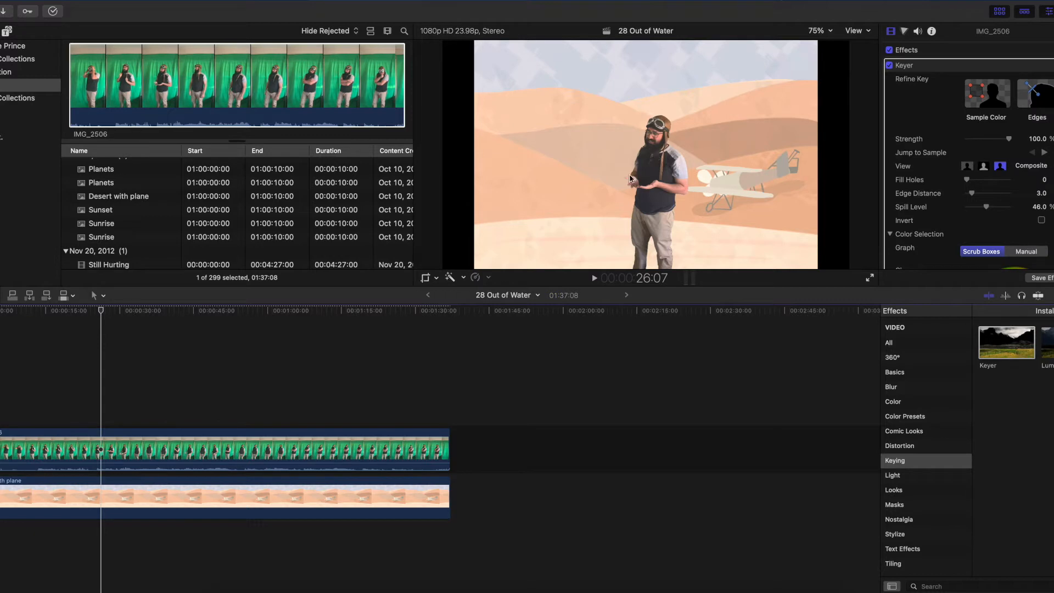
{"action": "scroll", "coordinate": [969, 232], "scroll_direction": "down", "scroll_amount": 10}
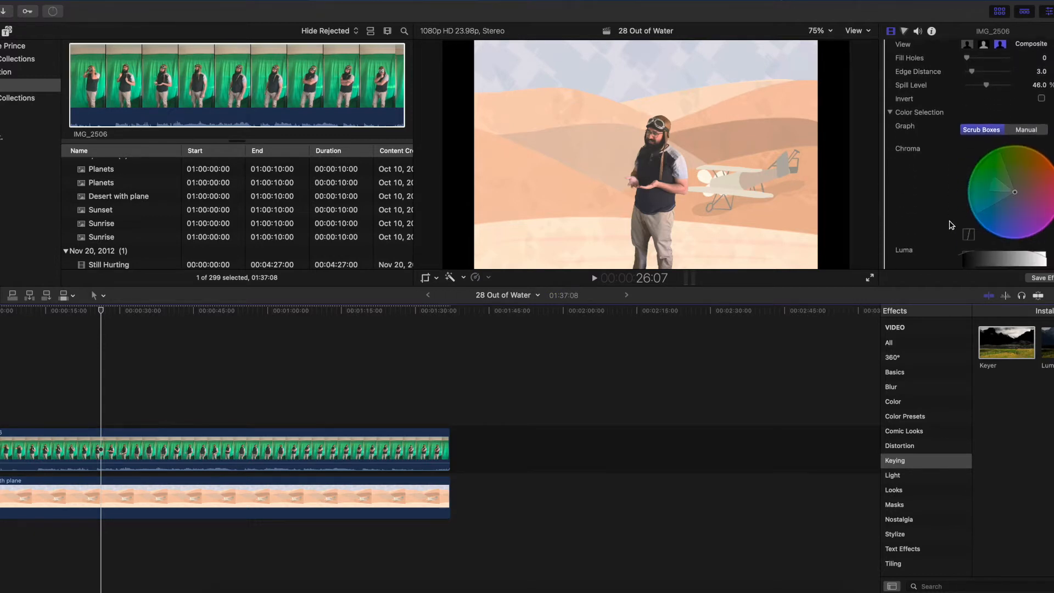
{"action": "left_click_drag", "start_coordinate": [971, 234], "coordinate": [975, 236]}
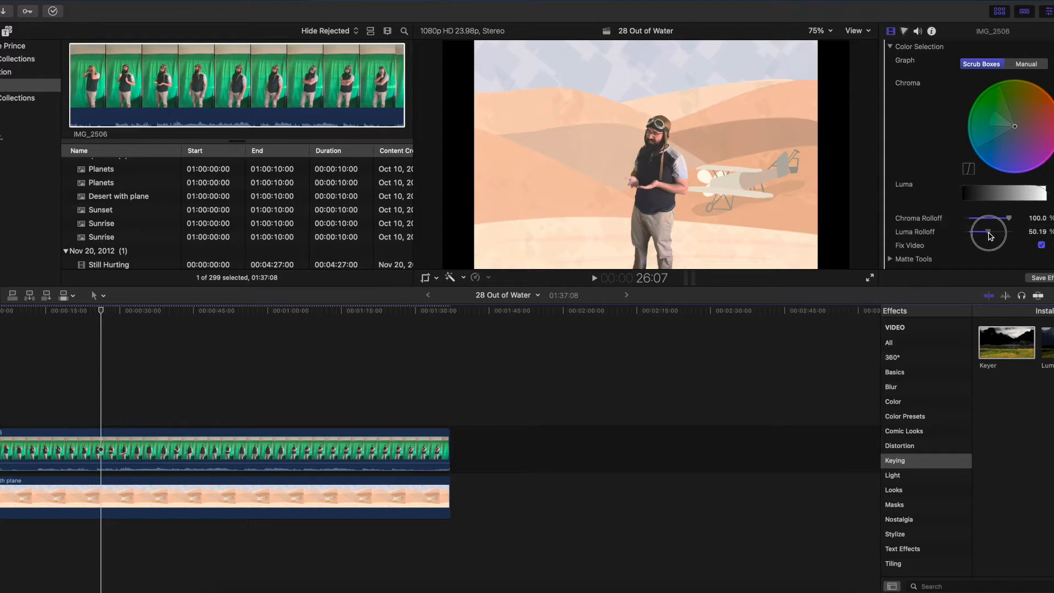
{"action": "left_click_drag", "start_coordinate": [994, 236], "coordinate": [992, 235]}
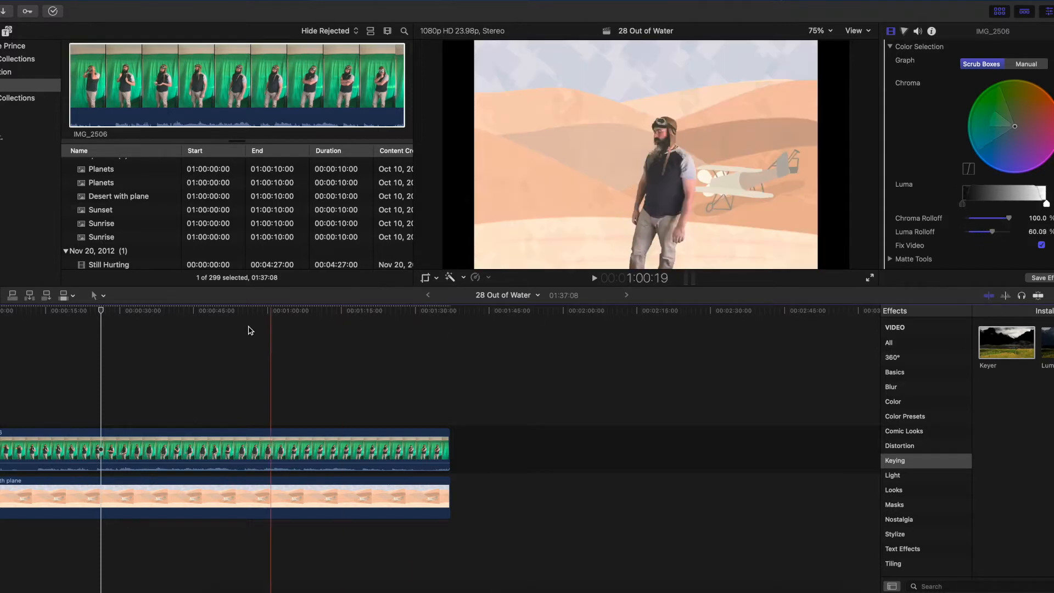
{"action": "left_click", "coordinate": [184, 338]}
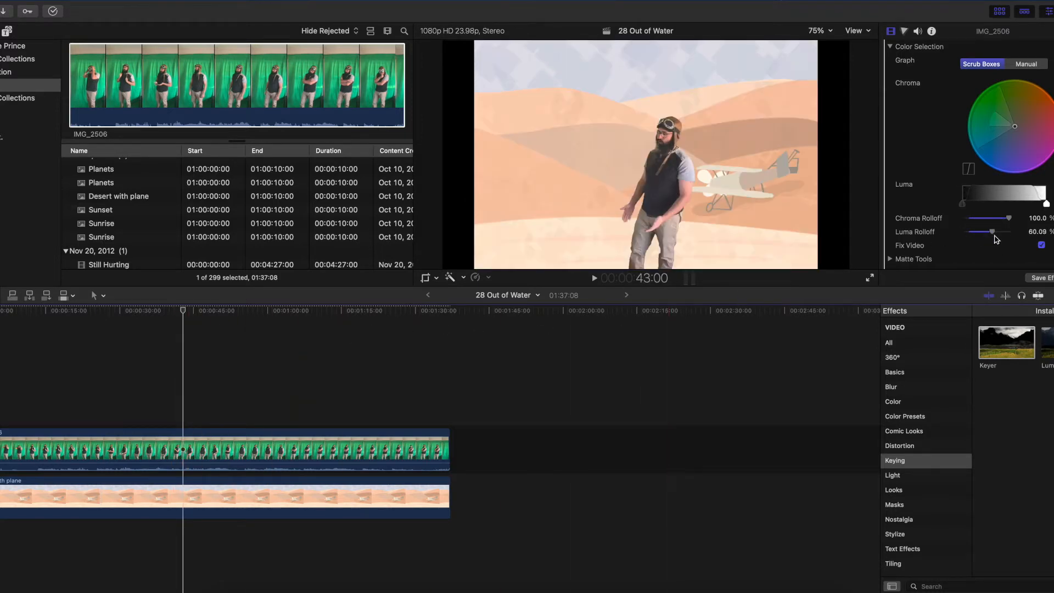
{"action": "left_click_drag", "start_coordinate": [998, 237], "coordinate": [1002, 237]}
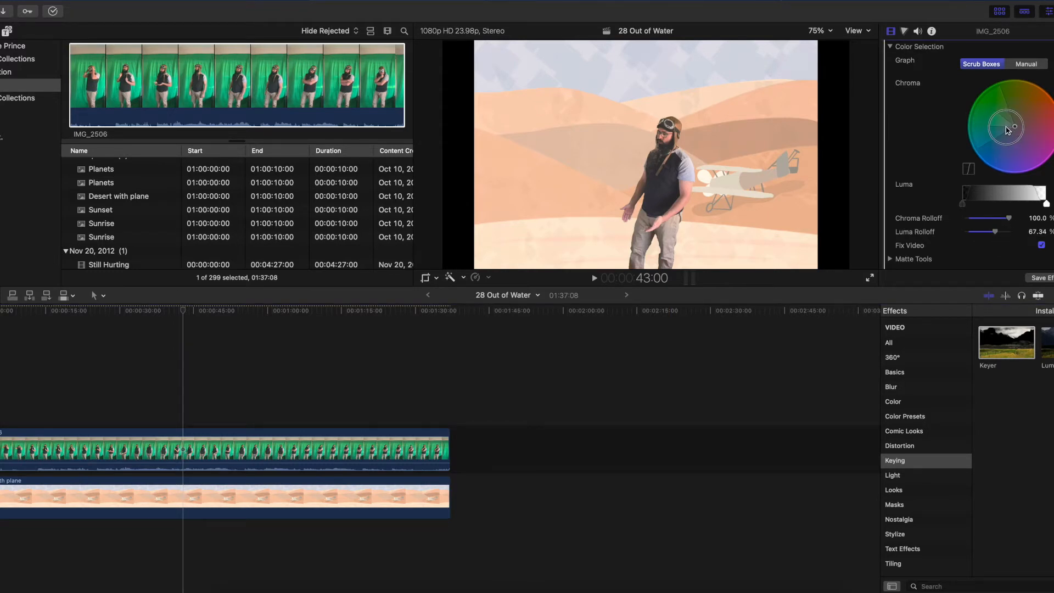
Readjust the Keyer's chroma range from the wheel's centre in the frames at 43:00 and 58:09
{"action": "left_click_drag", "start_coordinate": [1016, 126], "coordinate": [1012, 126]}
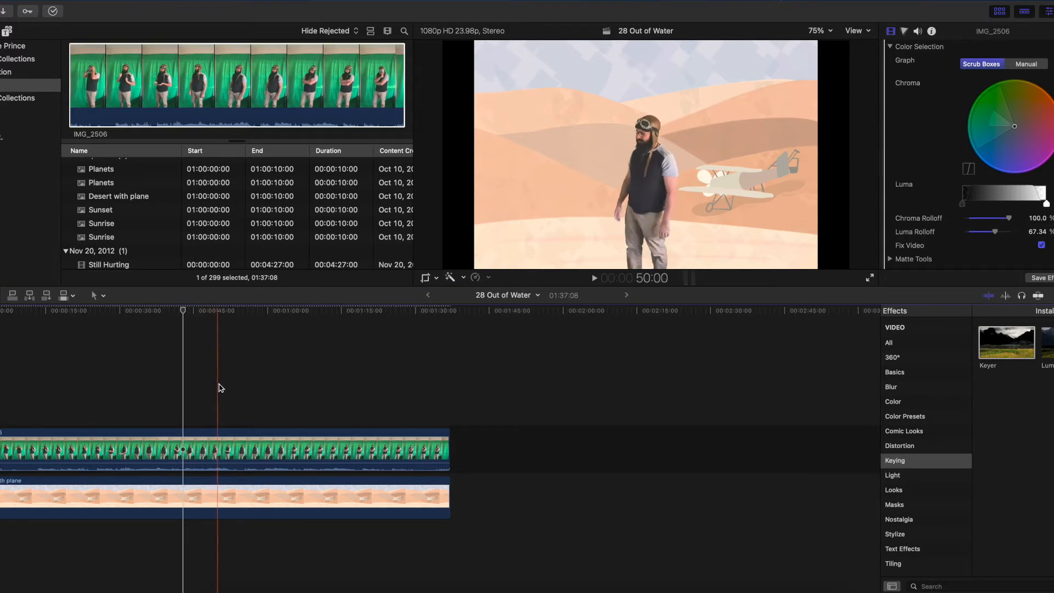
{"action": "left_click", "coordinate": [222, 388]}
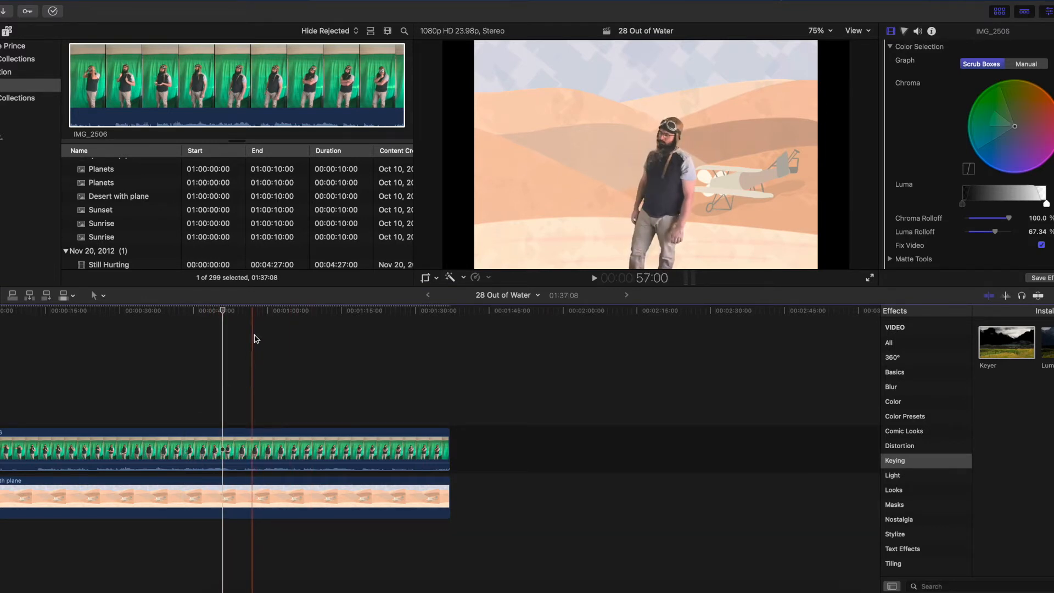
{"action": "left_click", "coordinate": [260, 314]}
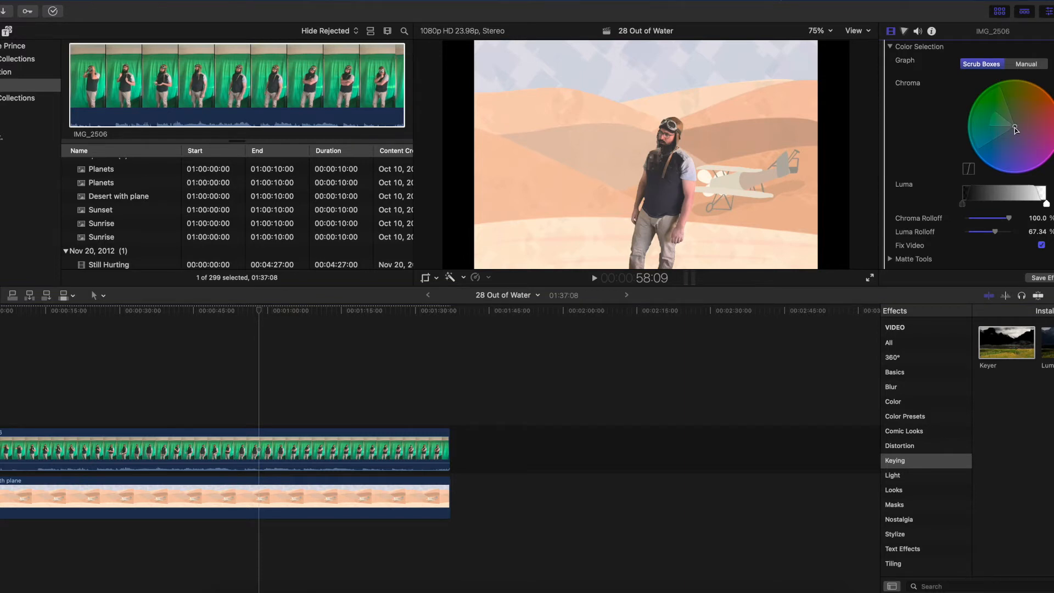
{"action": "mouse_move", "coordinate": [1015, 129]}
Refine the Keyer's chroma range from the wheel's centre in the frames at 1:11:15 and 1:15:02
{"action": "left_click_drag", "start_coordinate": [267, 312], "coordinate": [326, 317]}
{"action": "mouse_move", "coordinate": [1015, 130]}
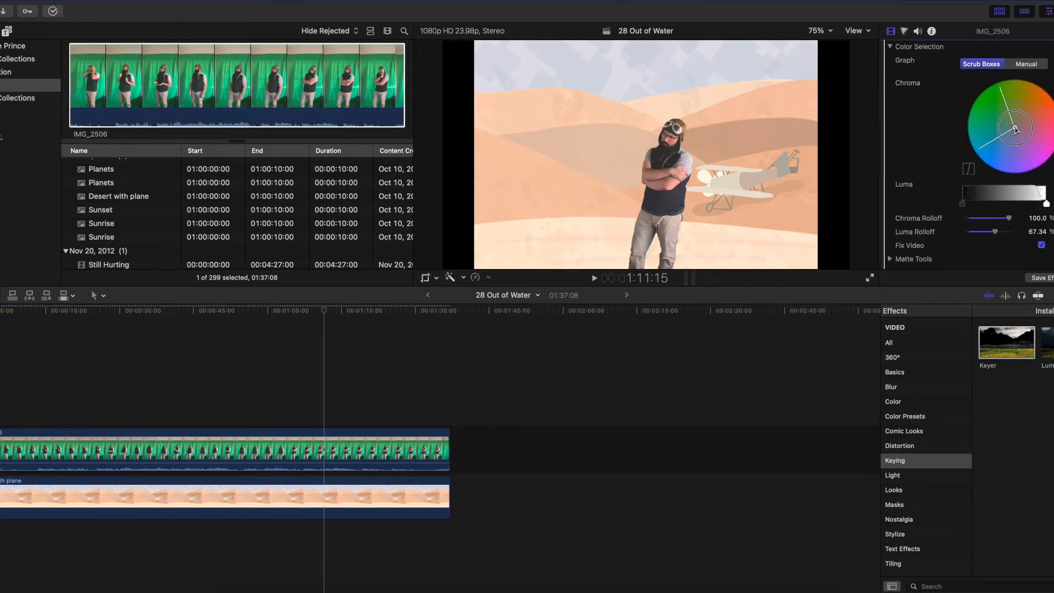
{"action": "left_click_drag", "start_coordinate": [328, 314], "coordinate": [342, 315]}
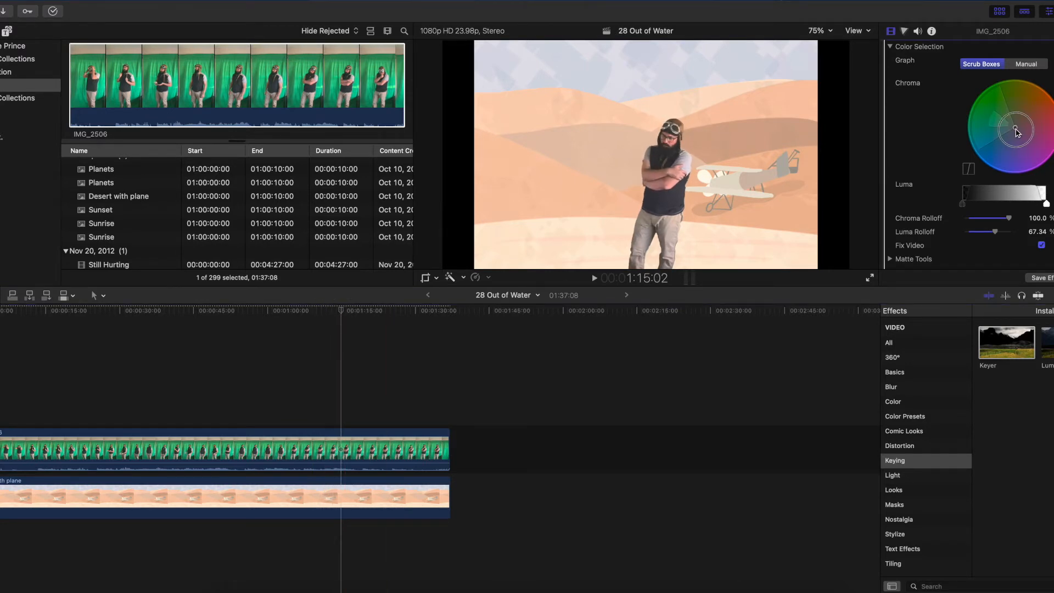
{"action": "mouse_move", "coordinate": [1018, 131]}
Refine the Keyer's chroma range from the wheel's centre in the frames at 1:18:18 and 1:21:23
{"action": "left_click_drag", "start_coordinate": [324, 311], "coordinate": [360, 314]}
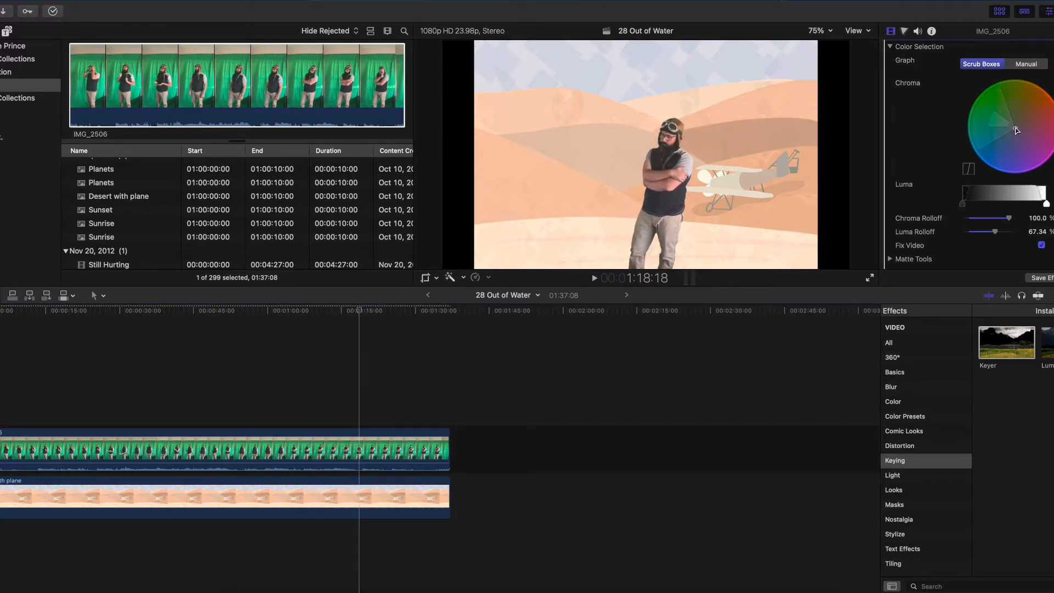
{"action": "mouse_move", "coordinate": [1016, 131]}
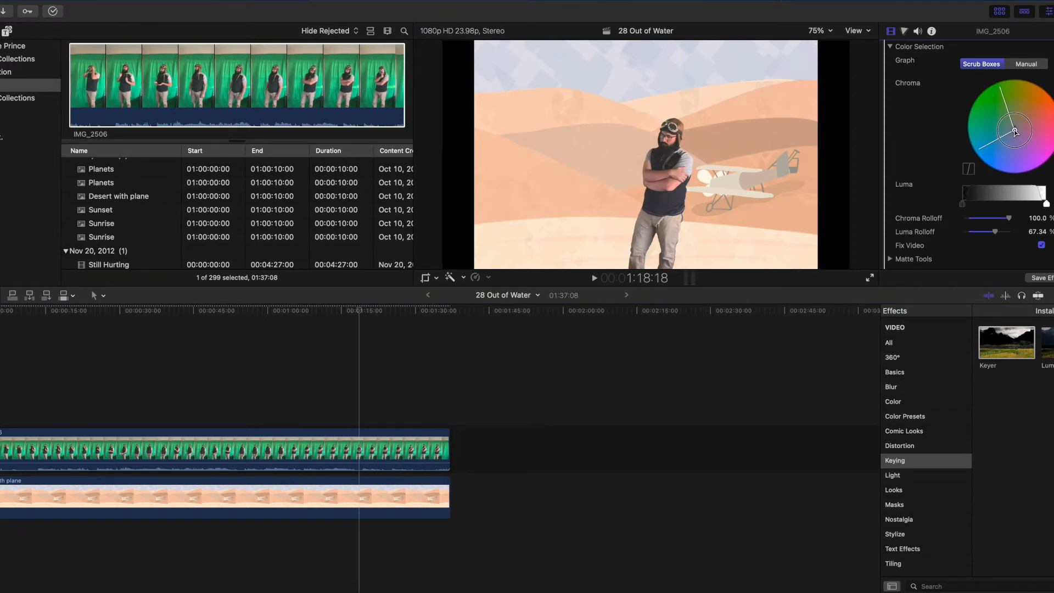
{"action": "mouse_move", "coordinate": [389, 313]}
{"action": "left_mouse_down"}
{"action": "mouse_move", "coordinate": [361, 314]}
{"action": "mouse_move", "coordinate": [377, 317]}
{"action": "left_mouse_up"}
{"action": "left_click", "coordinate": [1023, 140]}
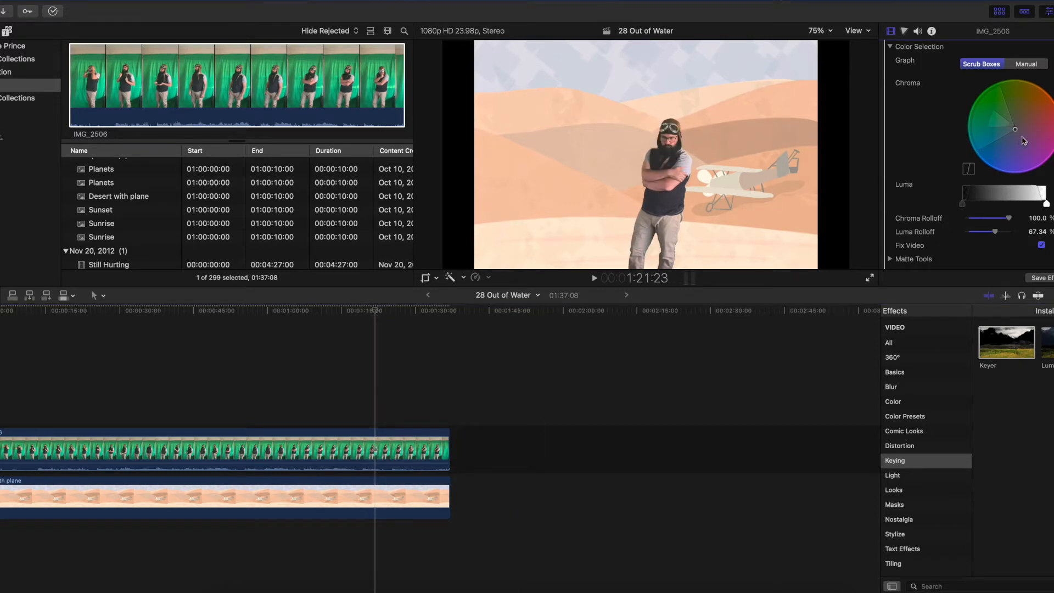
{"action": "left_click_drag", "start_coordinate": [1014, 132], "coordinate": [1017, 134]}
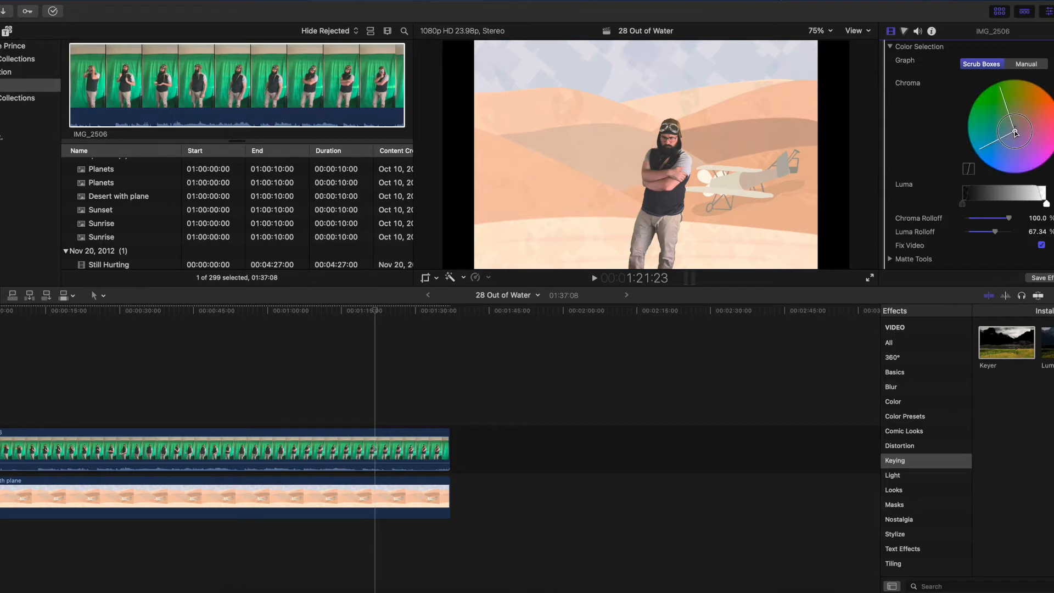
Adjust the Keyer's chroma range from the wheel's centre in the frames at 1:25:18 and 1:28:15
{"action": "left_click_drag", "start_coordinate": [376, 311], "coordinate": [393, 311]}
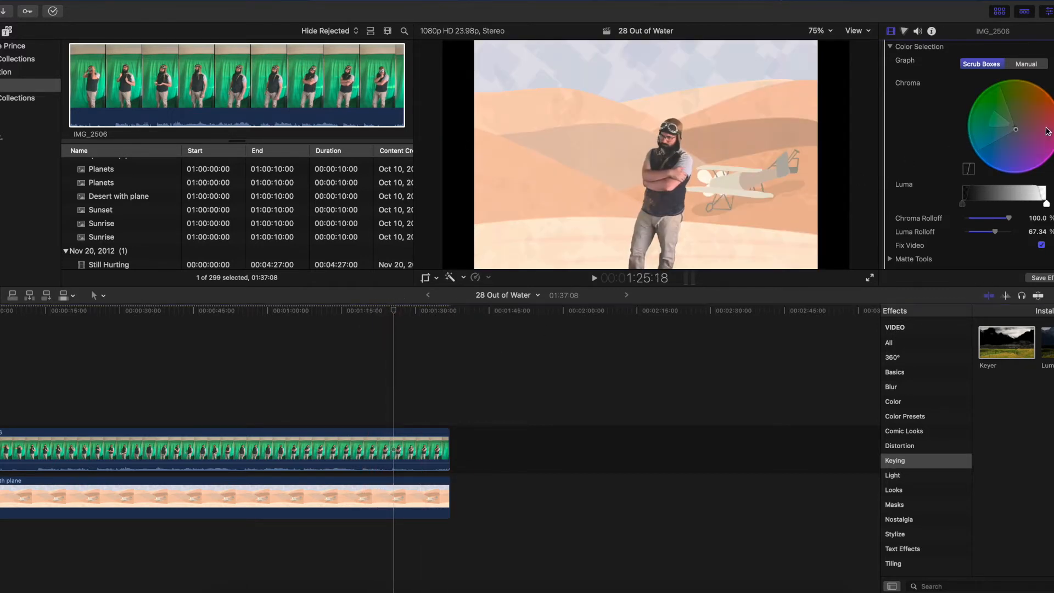
{"action": "left_click_drag", "start_coordinate": [1020, 136], "coordinate": [1015, 135]}
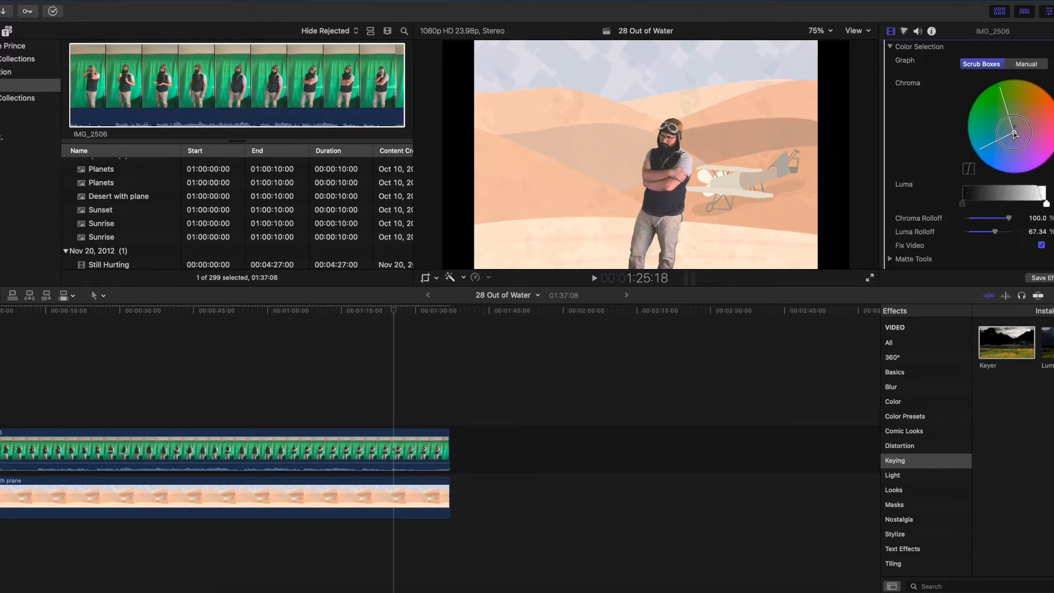
{"action": "left_click_drag", "start_coordinate": [1015, 132], "coordinate": [1015, 132]}
{"action": "left_click_drag", "start_coordinate": [395, 311], "coordinate": [410, 316]}
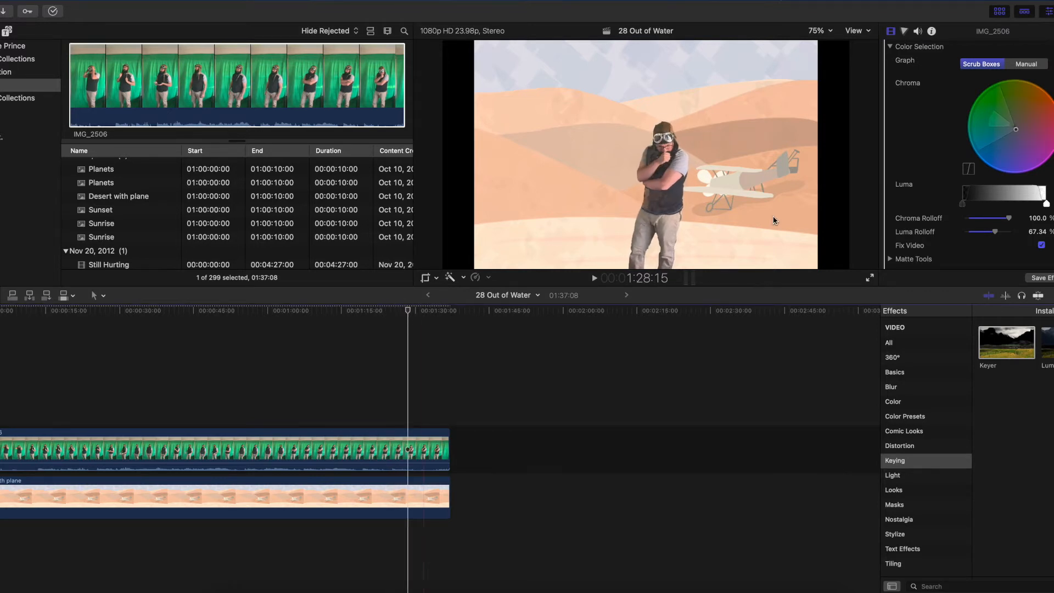
{"action": "left_click_drag", "start_coordinate": [1015, 132], "coordinate": [1015, 132]}
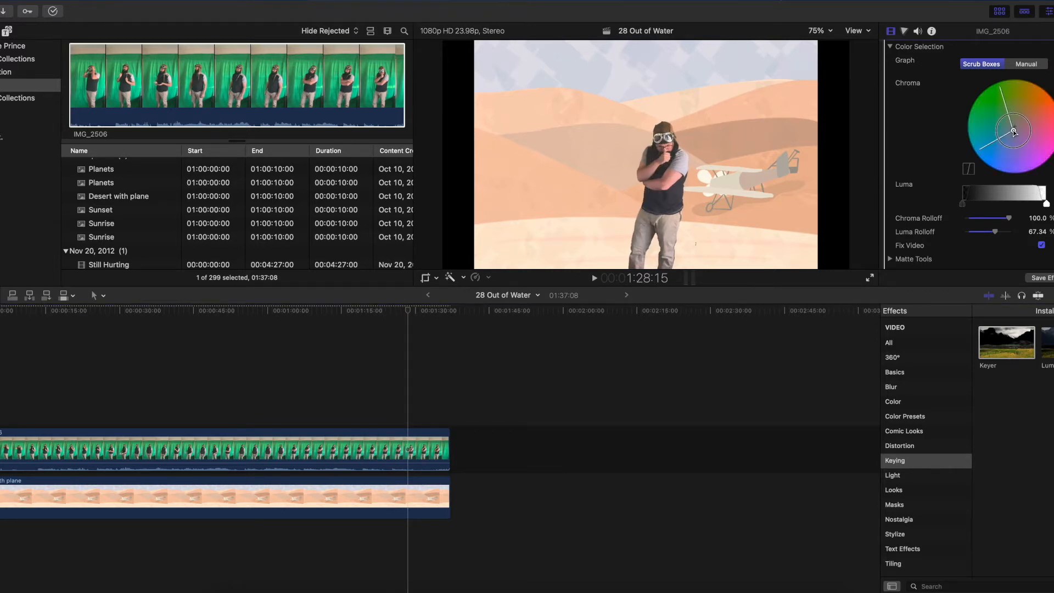
{"action": "left_click_drag", "start_coordinate": [1016, 132], "coordinate": [1015, 131]}
Adjust the Keyer's chroma range slightly from the wheel's centre in the frames at 1:29:19 and 1:31:18
{"action": "left_click_drag", "start_coordinate": [406, 311], "coordinate": [415, 313]}
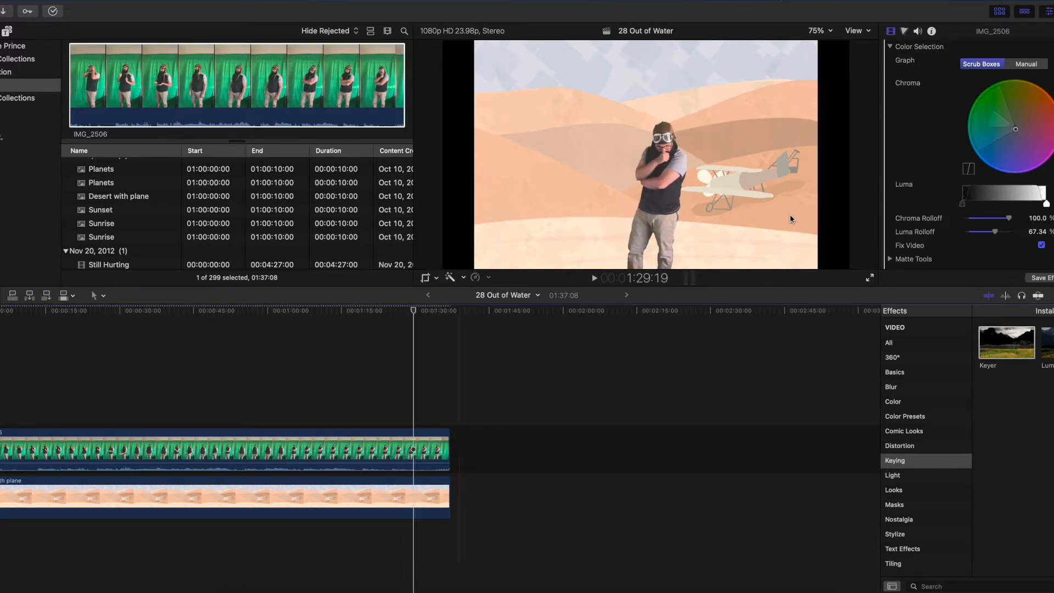
{"action": "left_click_drag", "start_coordinate": [1016, 132], "coordinate": [1015, 132]}
{"action": "left_click_drag", "start_coordinate": [362, 311], "coordinate": [425, 314]}
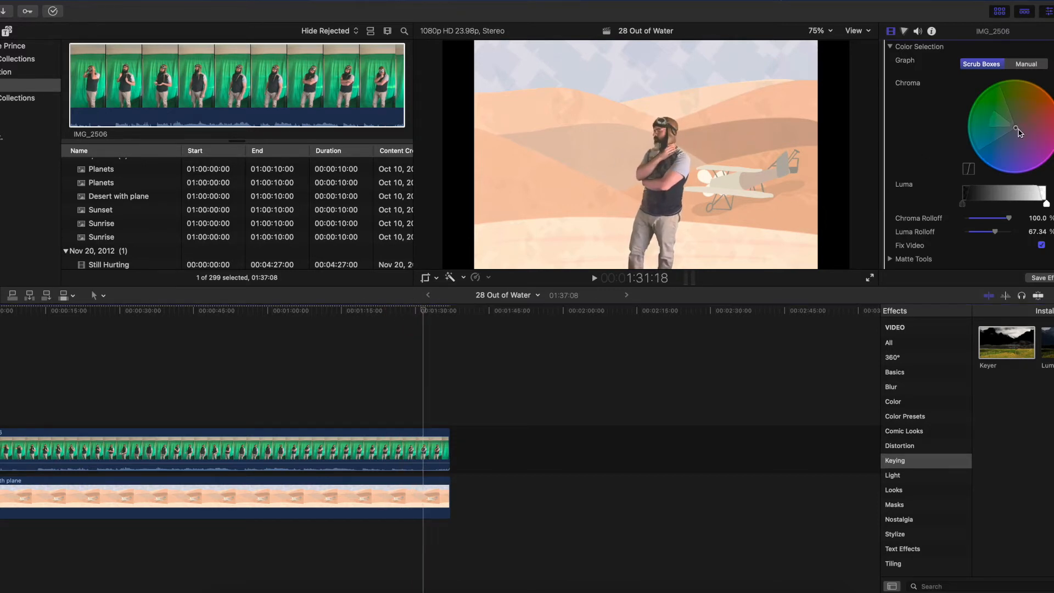
{"action": "left_click_drag", "start_coordinate": [1016, 130], "coordinate": [1016, 132]}
Fine-tune the Keyer's chroma range from the wheel's centre in the frames at 1:32:10, 1:33:00 and 1:33:17
{"action": "left_click", "coordinate": [426, 311]}
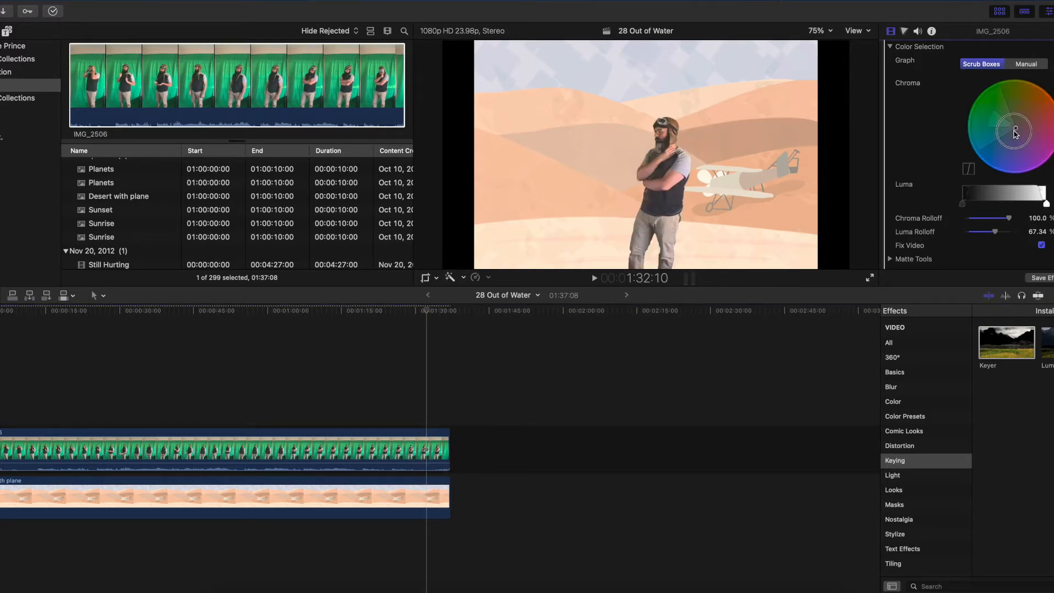
{"action": "left_click_drag", "start_coordinate": [1016, 132], "coordinate": [1016, 131]}
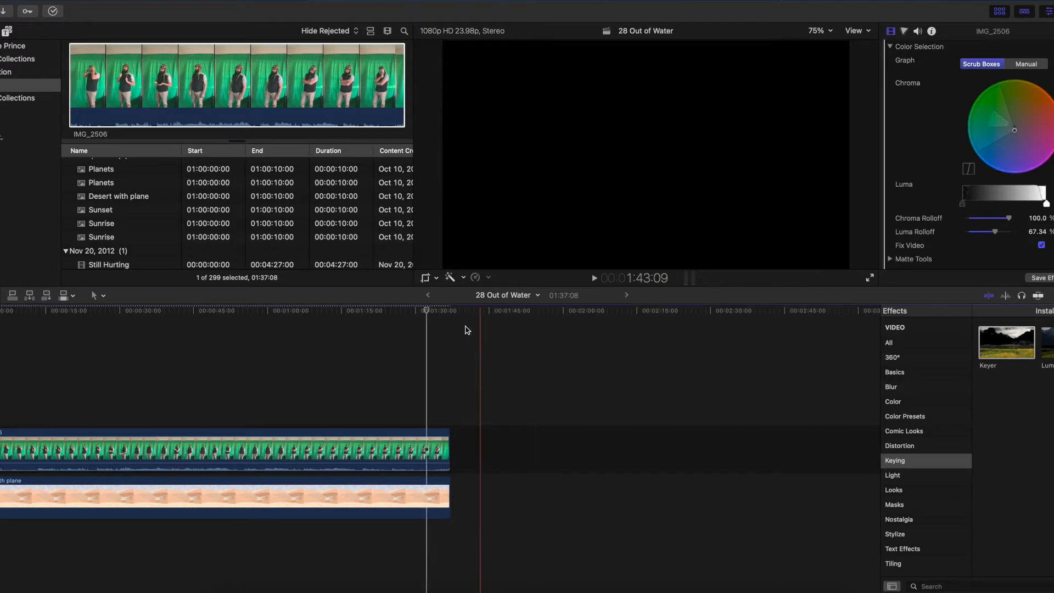
{"action": "left_click", "coordinate": [430, 311]}
{"action": "left_click_drag", "start_coordinate": [431, 312], "coordinate": [430, 312]}
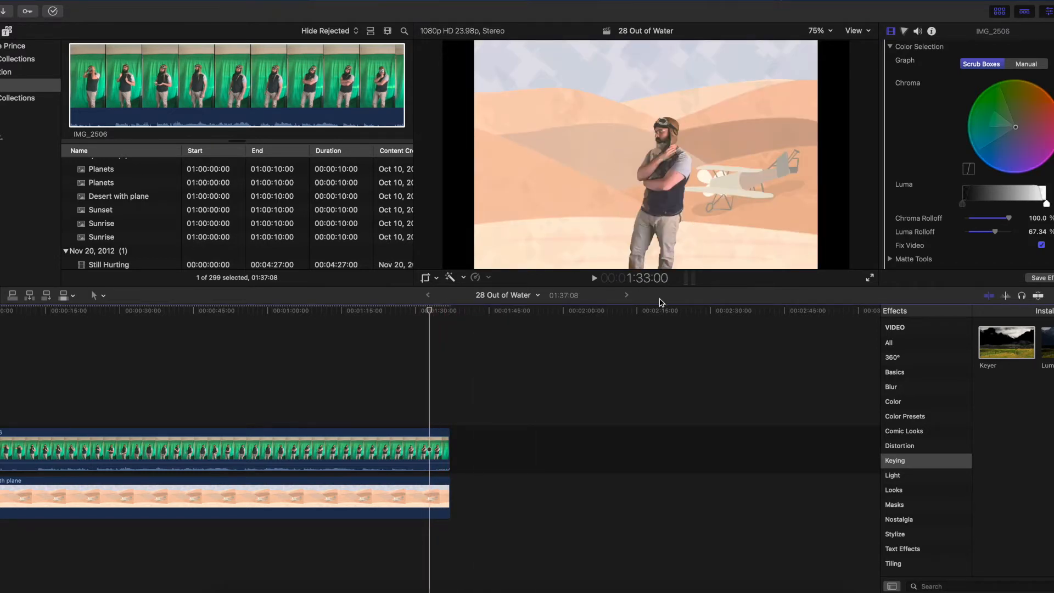
{"action": "left_click", "coordinate": [1015, 129]}
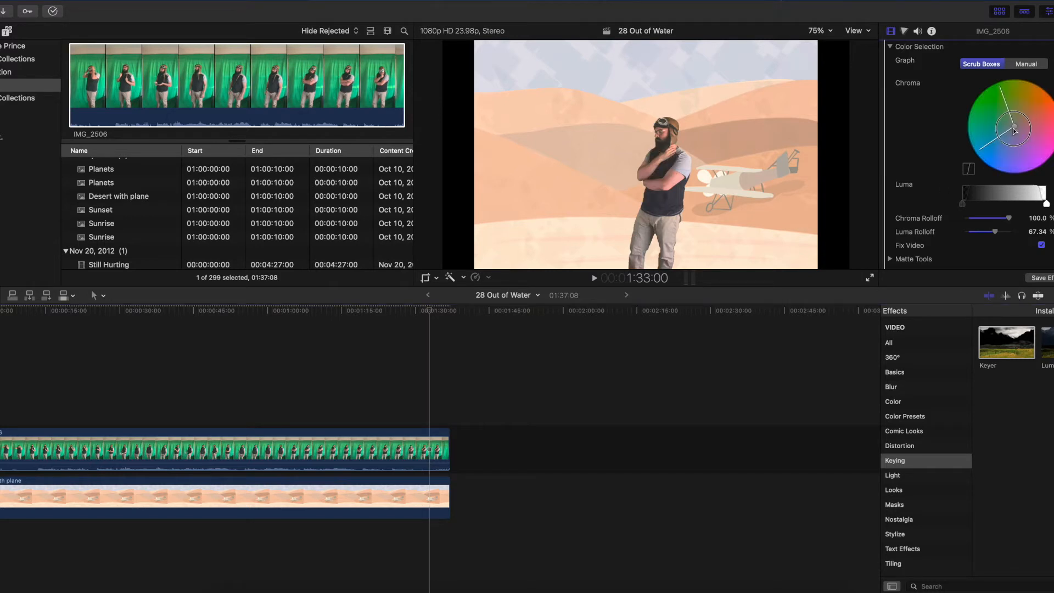
{"action": "left_click_drag", "start_coordinate": [429, 311], "coordinate": [435, 313]}
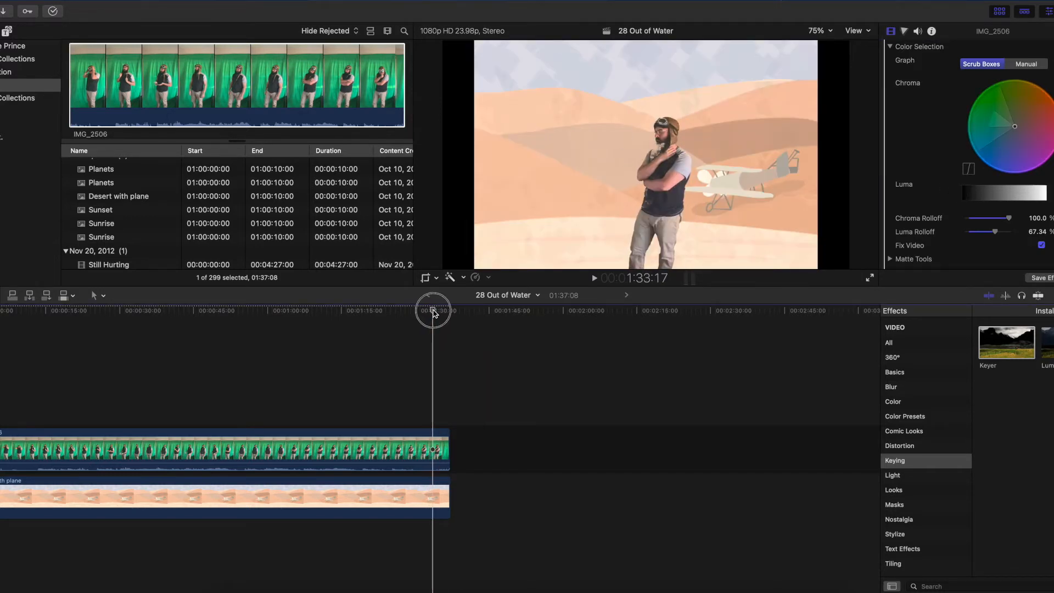
{"action": "mouse_move", "coordinate": [1014, 131]}
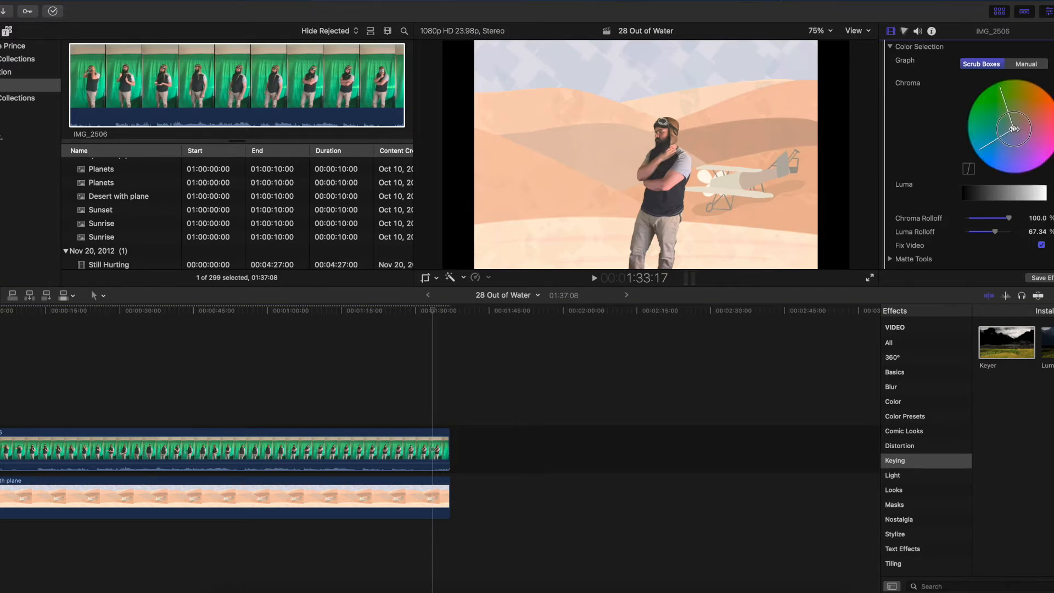
Go back to the frames at 55:04 and 54:09 and readjust the Keyer's chroma range from the wheel's centre
{"action": "left_click", "coordinate": [434, 311]}
{"action": "left_click_drag", "start_coordinate": [433, 311], "coordinate": [243, 311]}
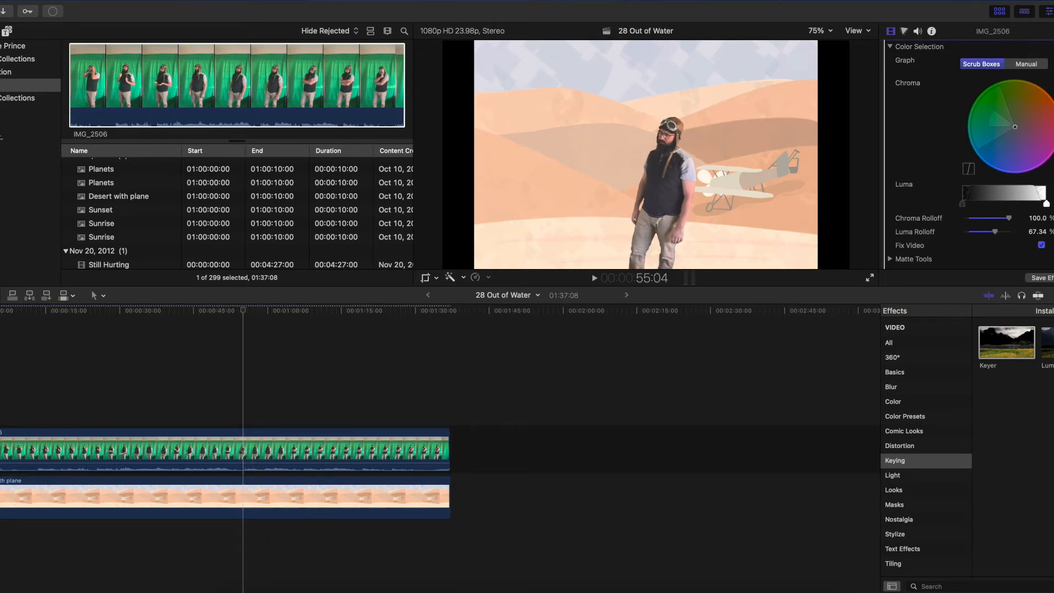
{"action": "left_click_drag", "start_coordinate": [1014, 129], "coordinate": [1015, 129]}
{"action": "left_click_drag", "start_coordinate": [242, 310], "coordinate": [239, 313]}
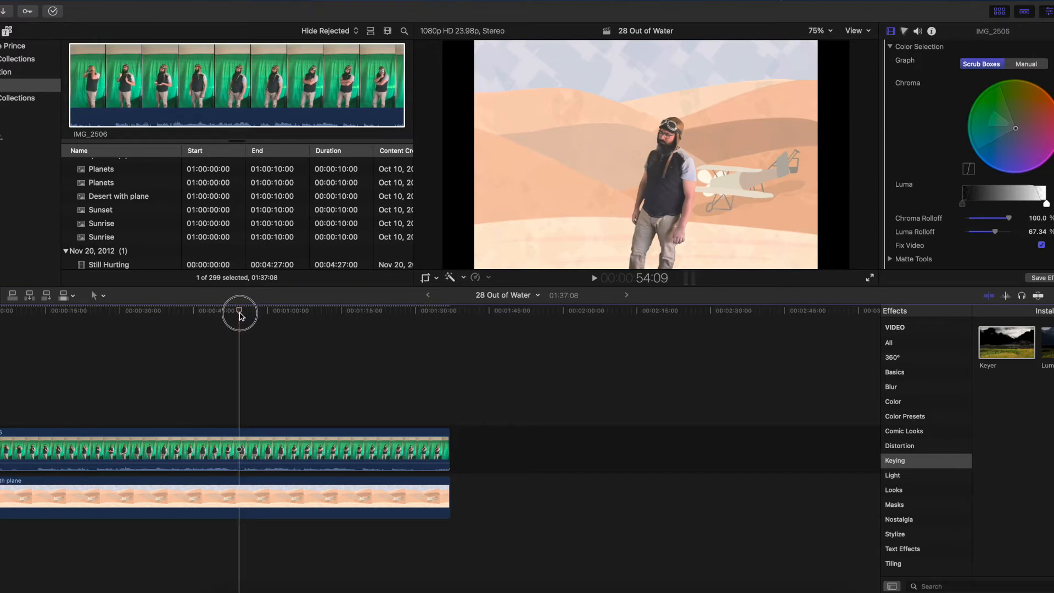
{"action": "left_click", "coordinate": [1017, 128]}
{"action": "left_click_drag", "start_coordinate": [1018, 131], "coordinate": [1015, 131]}
Readjust the Keyer's chroma range from the wheel's centre in the frames at 53:14 and 53:00
{"action": "left_click_drag", "start_coordinate": [237, 311], "coordinate": [235, 312]}
{"action": "left_click", "coordinate": [1039, 127]}
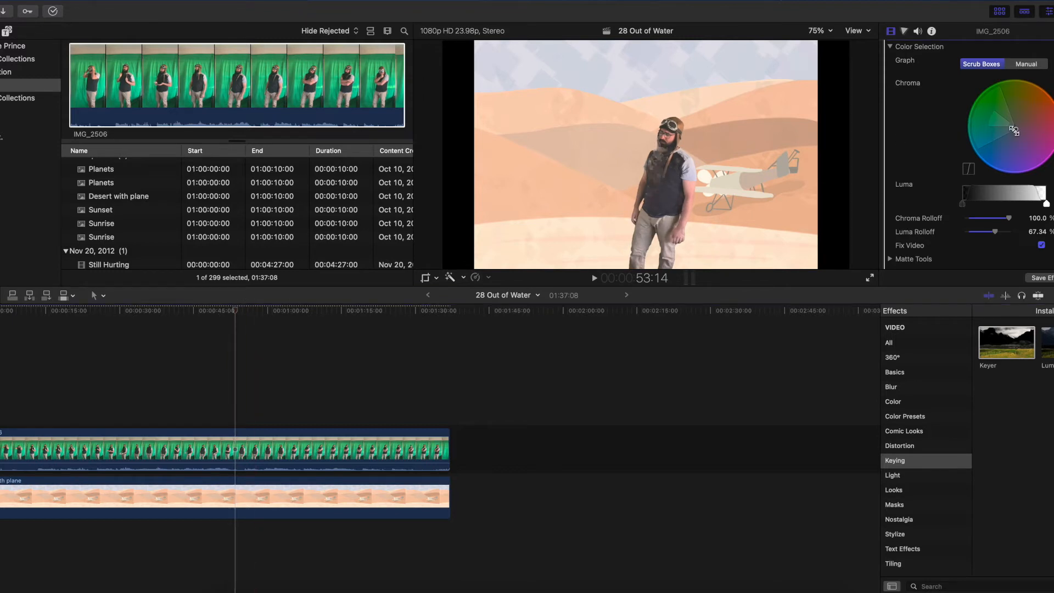
{"action": "left_click_drag", "start_coordinate": [1016, 129], "coordinate": [1015, 132]}
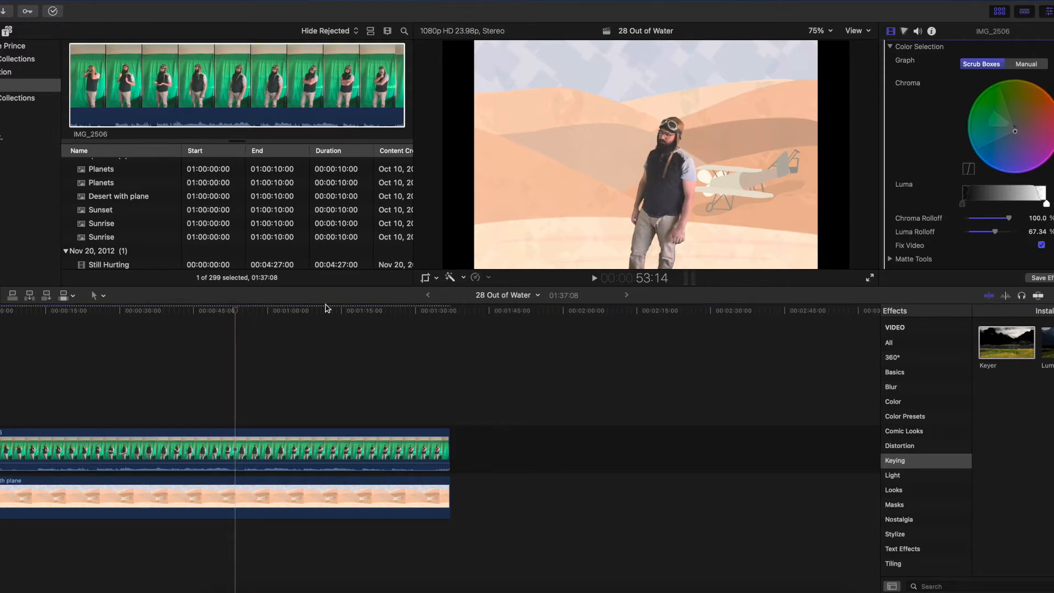
{"action": "left_click_drag", "start_coordinate": [235, 312], "coordinate": [233, 314]}
{"action": "left_click", "coordinate": [1049, 117]}
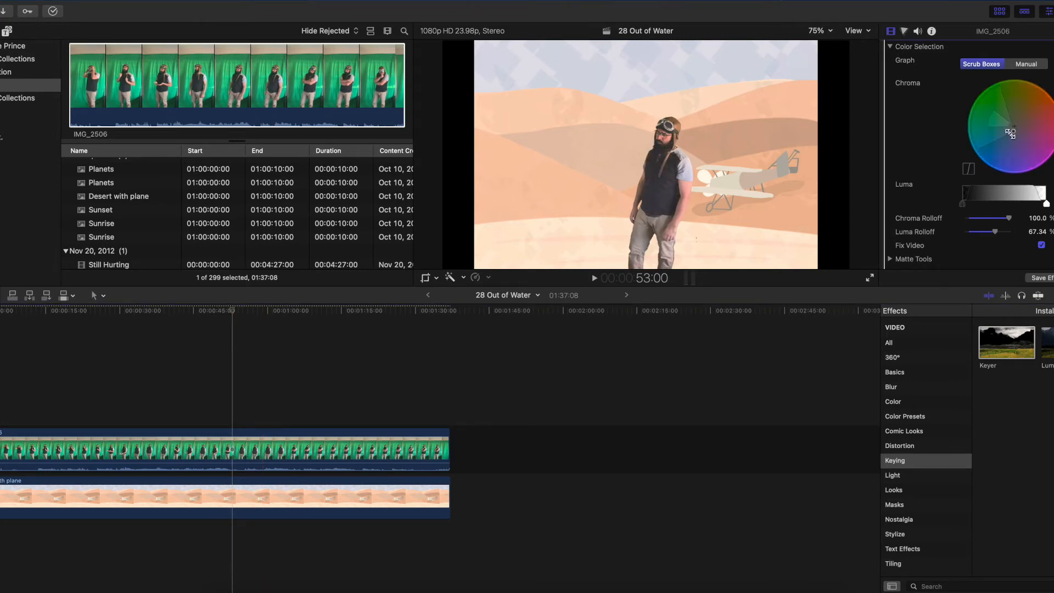
Fine-tune the Keyer's chroma range from the wheel's centre in the frames at 52:10 and 51:20
{"action": "left_click_drag", "start_coordinate": [231, 311], "coordinate": [231, 312]}
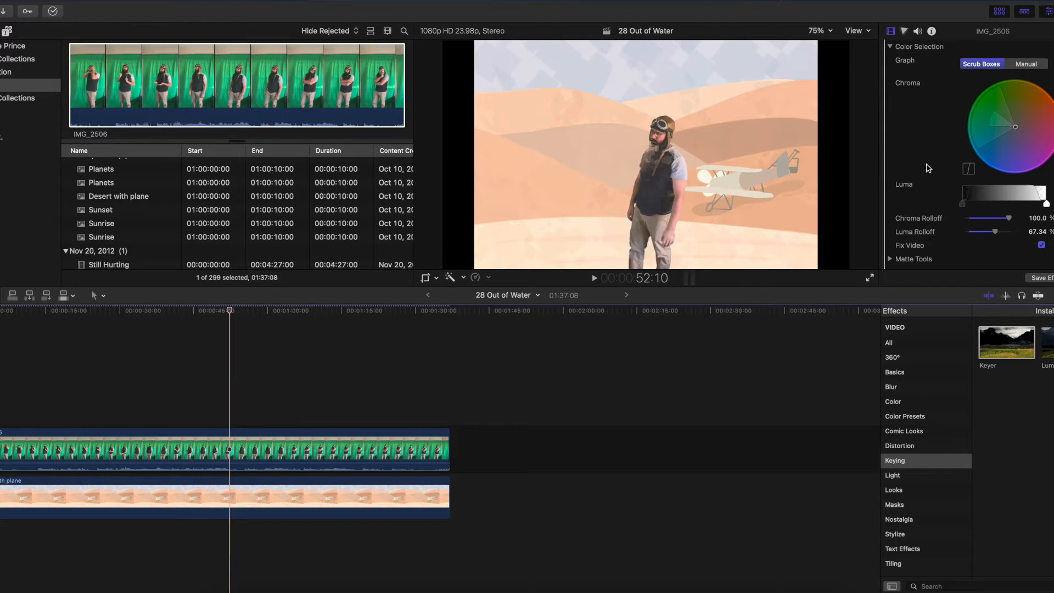
{"action": "left_click_drag", "start_coordinate": [1015, 127], "coordinate": [1013, 132]}
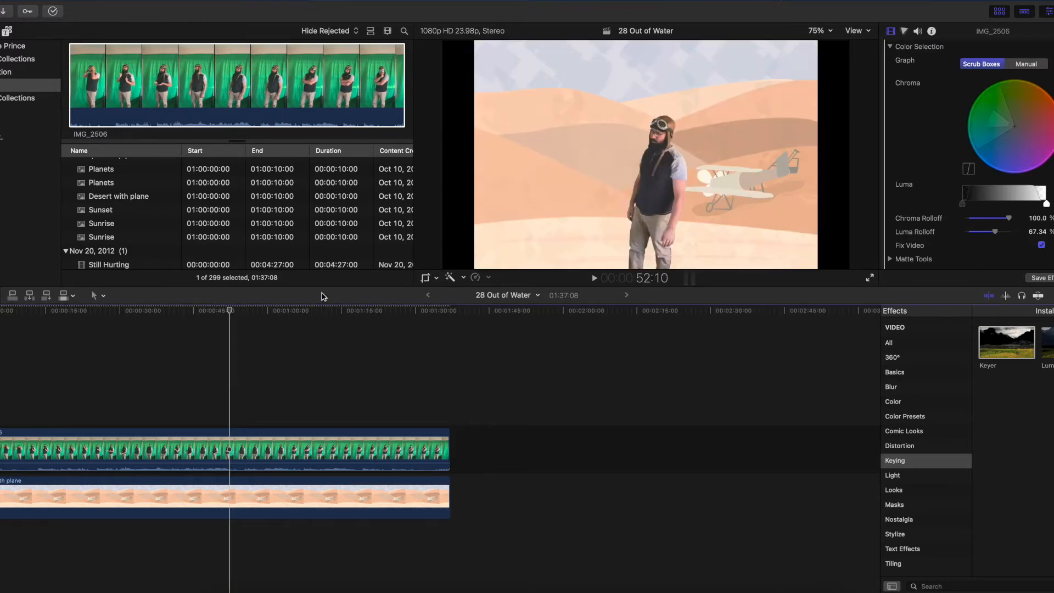
{"action": "left_click_drag", "start_coordinate": [232, 314], "coordinate": [229, 315]}
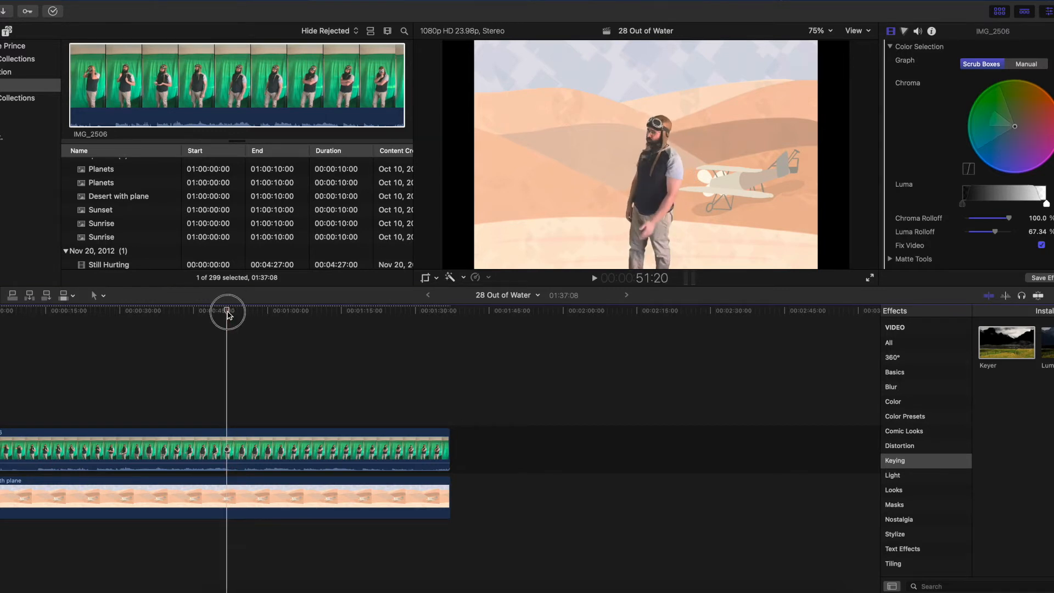
{"action": "mouse_move", "coordinate": [1014, 131]}
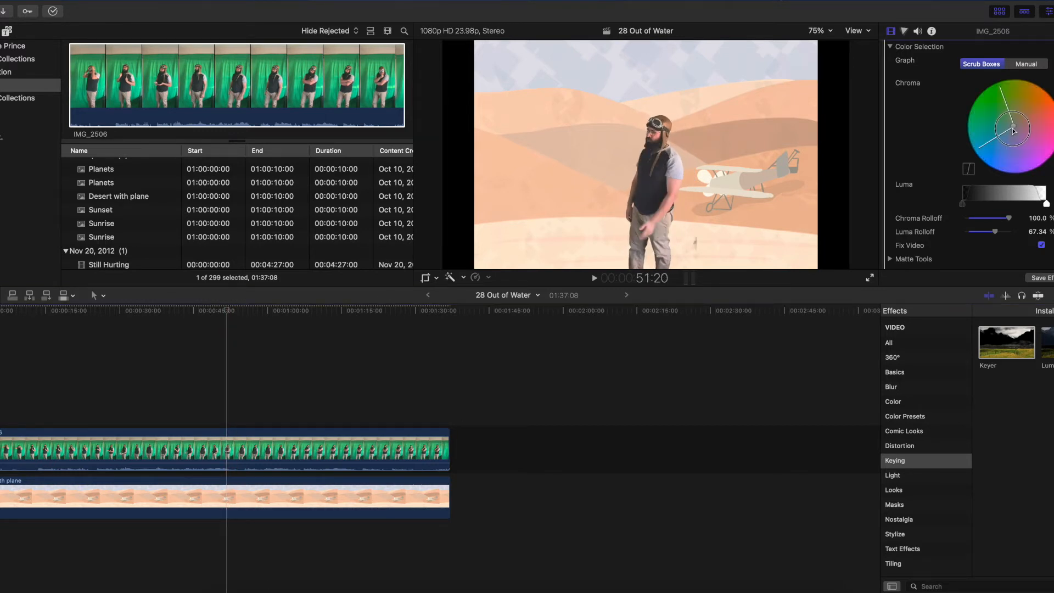
{"action": "left_click_drag", "start_coordinate": [1015, 129], "coordinate": [1017, 130]}
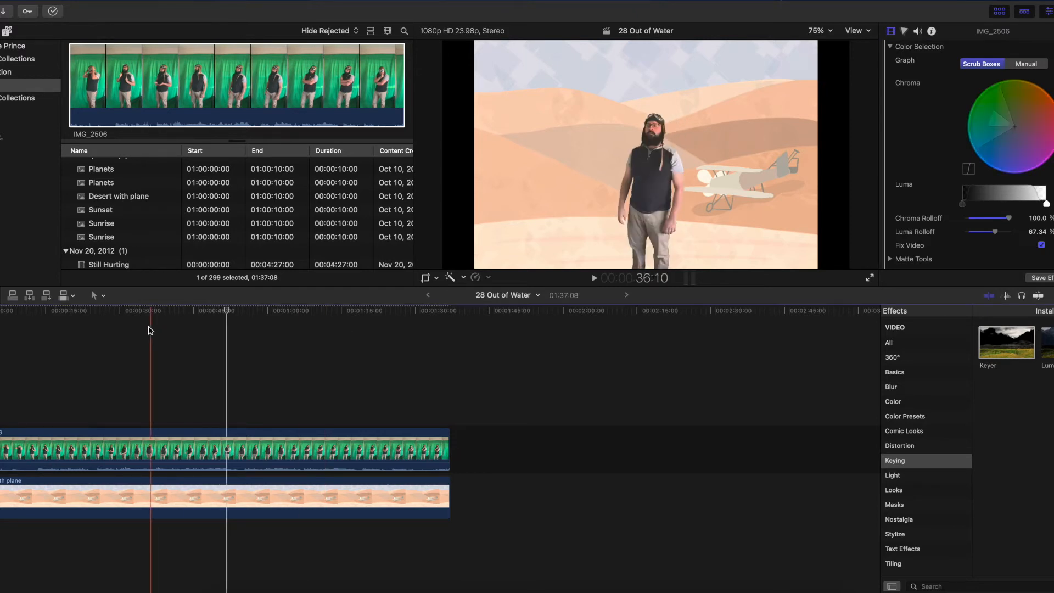
Adjust the Keyer's chroma range slightly in the frame at 48:04 and check the key back to 42:10
{"action": "left_click_drag", "start_coordinate": [225, 312], "coordinate": [210, 315]}
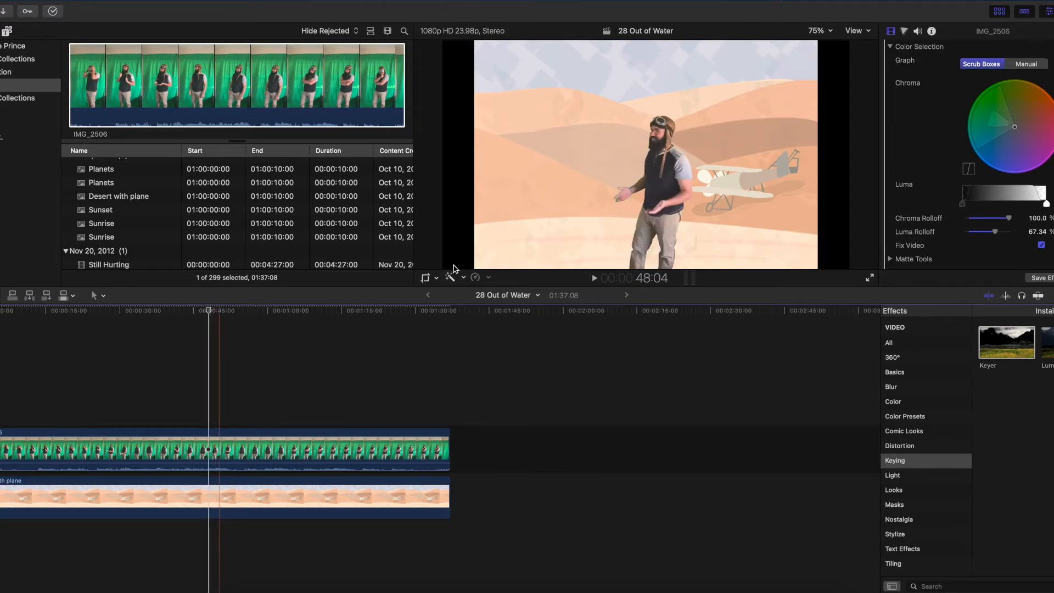
{"action": "mouse_move", "coordinate": [1015, 130]}
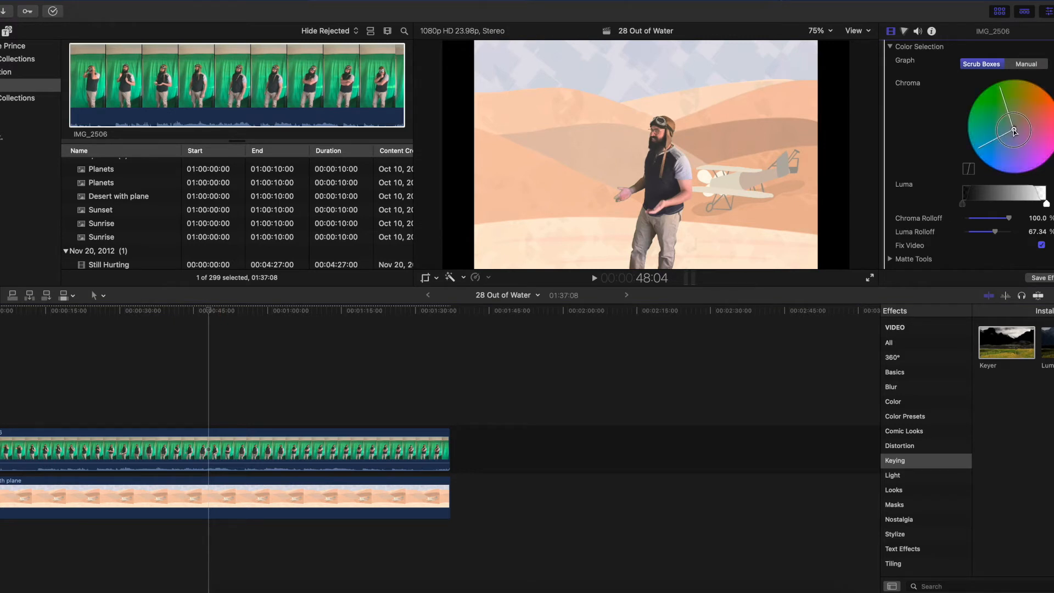
{"action": "left_click_drag", "start_coordinate": [208, 314], "coordinate": [203, 315]}
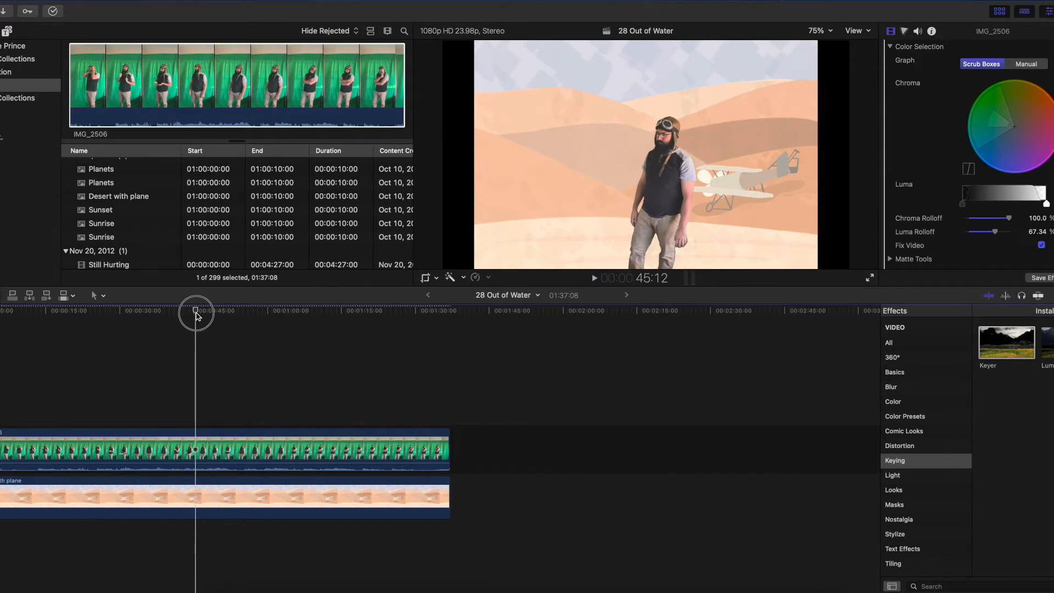
{"action": "left_click_drag", "start_coordinate": [193, 314], "coordinate": [183, 317]}
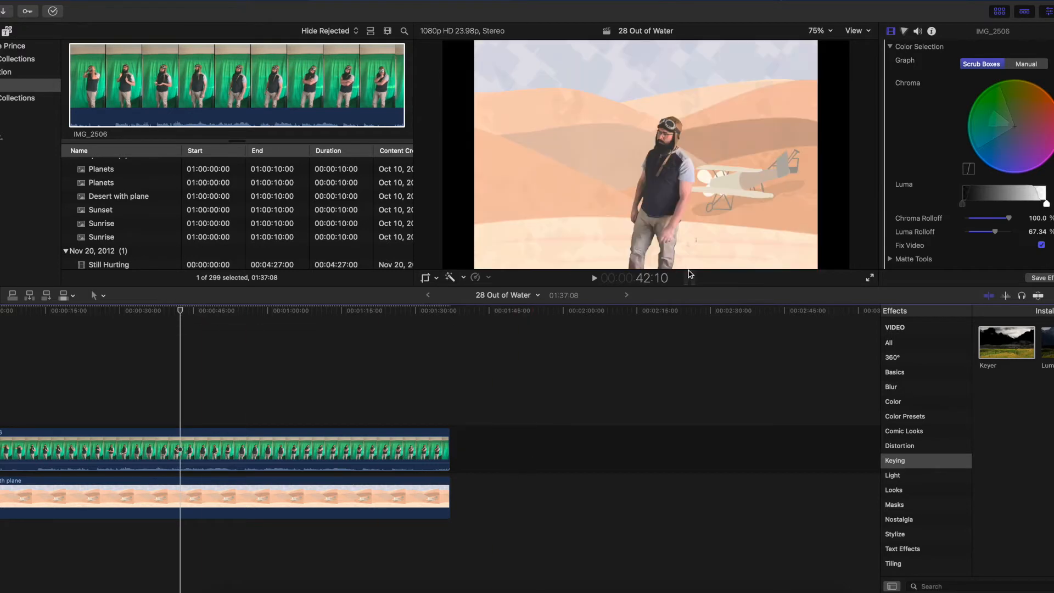
Refine the Keyer's chroma range in the frames at 28:06 and around 26:21, and return to the project's start
{"action": "left_click_drag", "start_coordinate": [183, 316], "coordinate": [111, 319]}
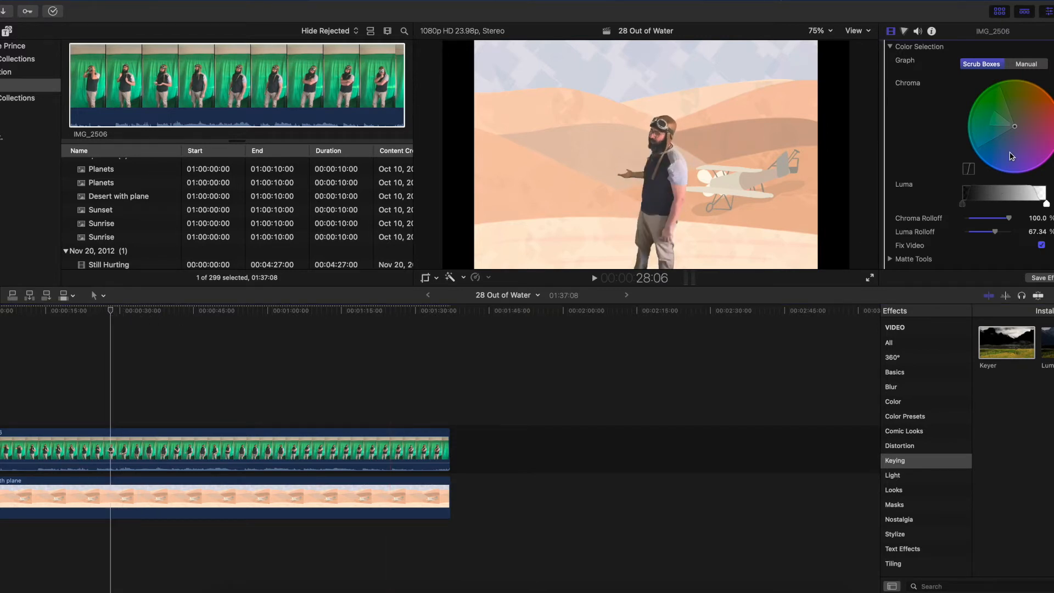
{"action": "mouse_move", "coordinate": [1015, 131]}
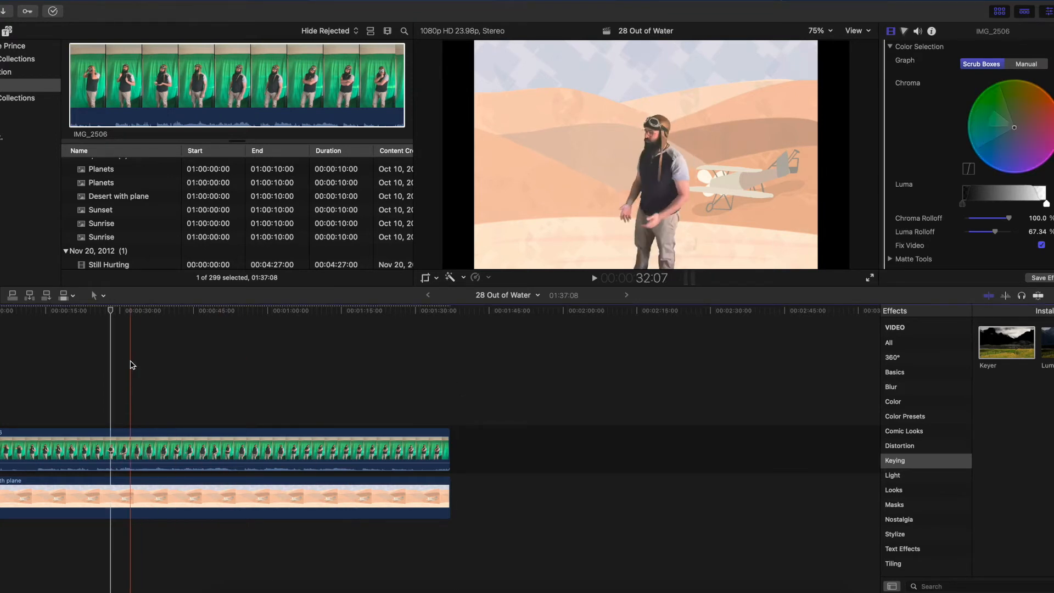
{"action": "left_click_drag", "start_coordinate": [112, 313], "coordinate": [103, 314]}
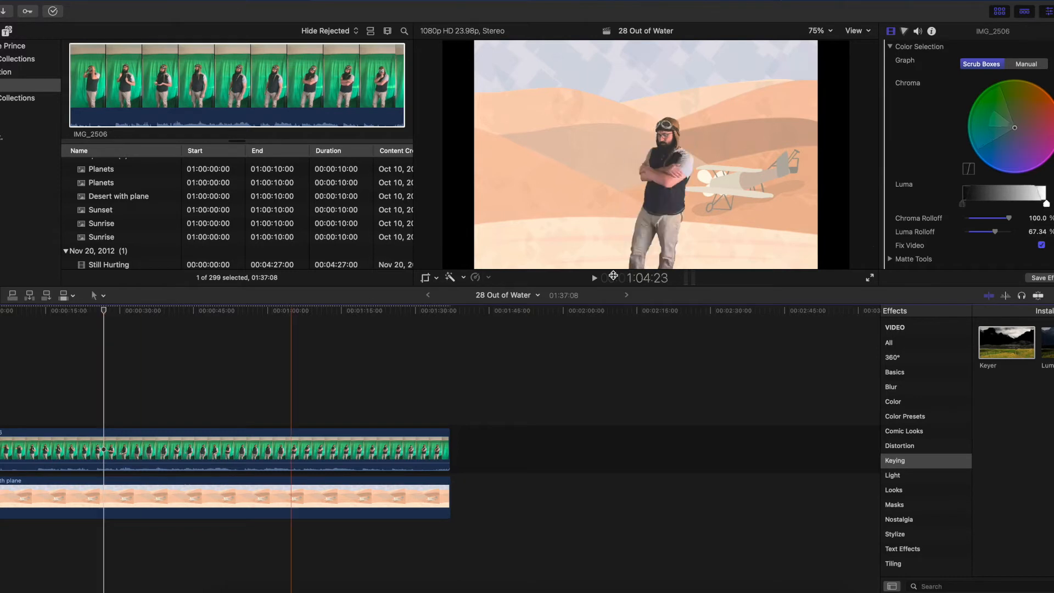
{"action": "mouse_move", "coordinate": [1014, 129]}
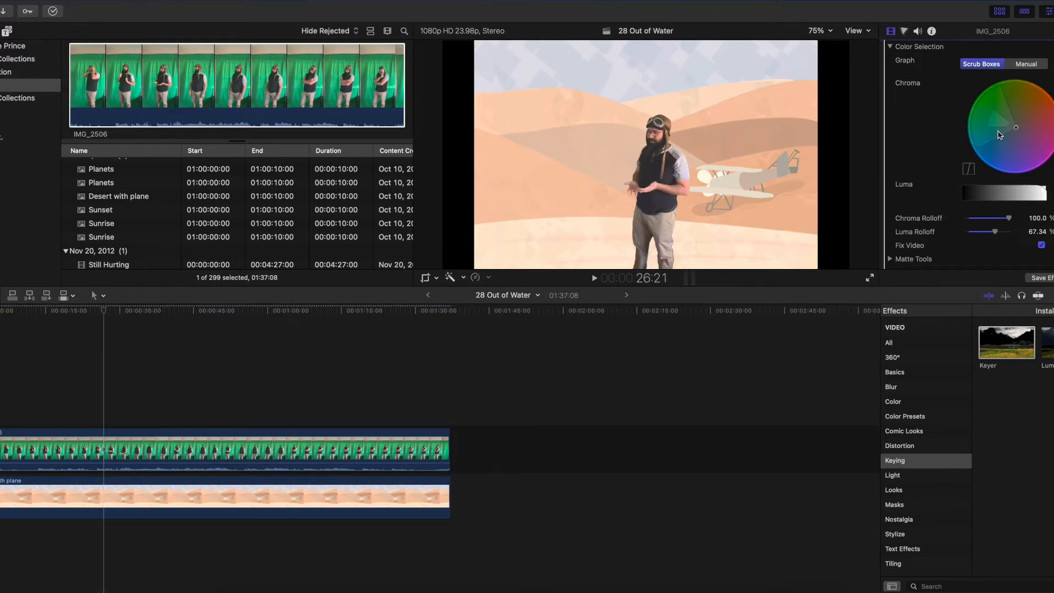
{"action": "left_click_drag", "start_coordinate": [104, 313], "coordinate": [0, 325]}
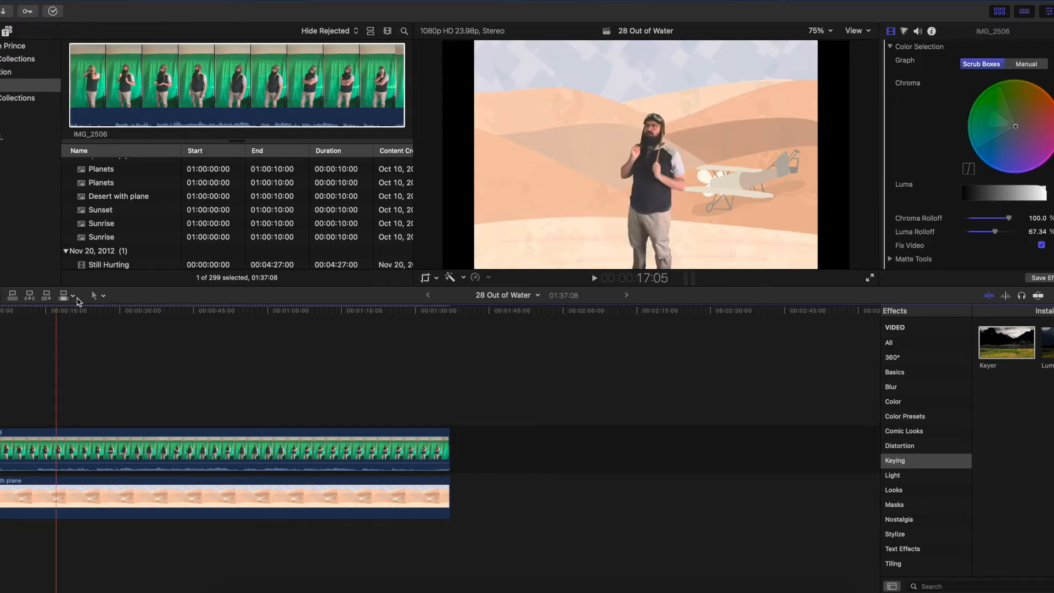
Select the TLP opt. event and open the media import for it
{"action": "scroll", "coordinate": [98, 236], "scroll_direction": "down", "scroll_amount": 3}
{"action": "scroll", "coordinate": [85, 233], "scroll_direction": "up", "scroll_amount": 5}
{"action": "scroll", "coordinate": [85, 233], "scroll_direction": "up", "scroll_amount": 8}
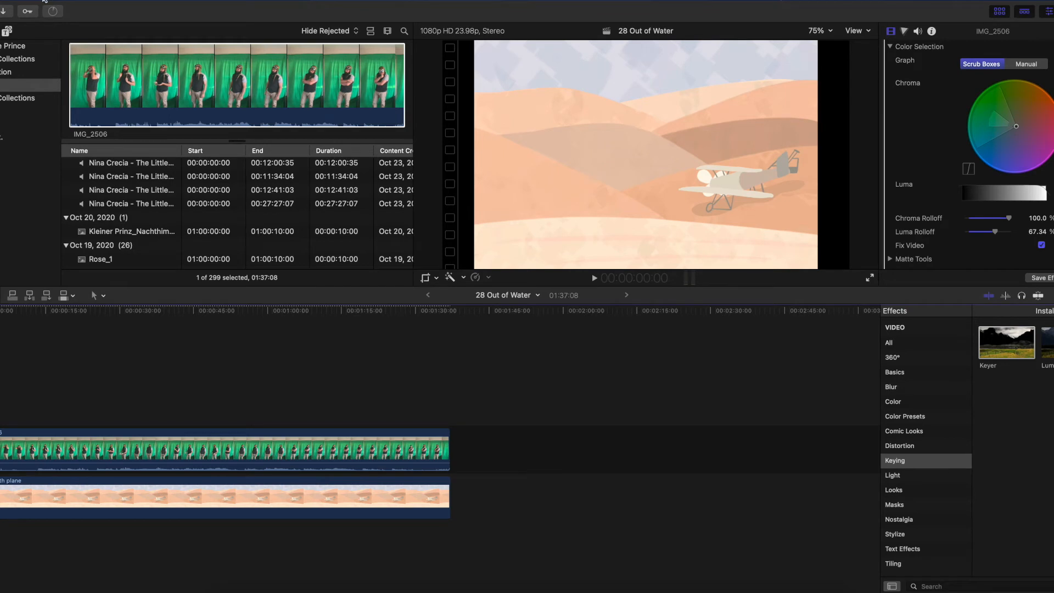
{"action": "key", "text": "super+1"}
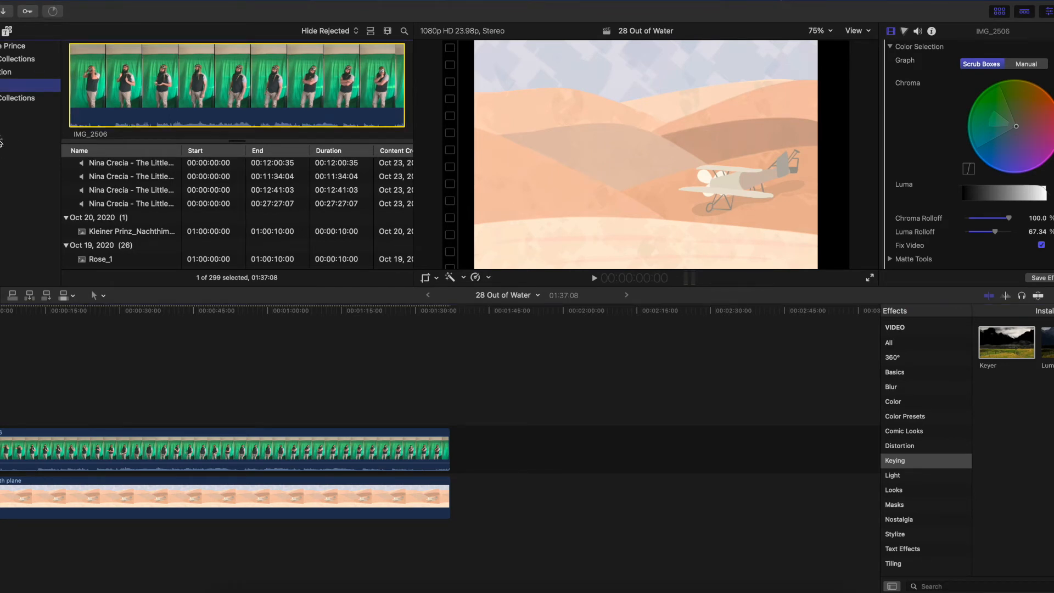
{"action": "left_click", "coordinate": [1, 138]}
{"action": "left_click", "coordinate": [43, 1]}
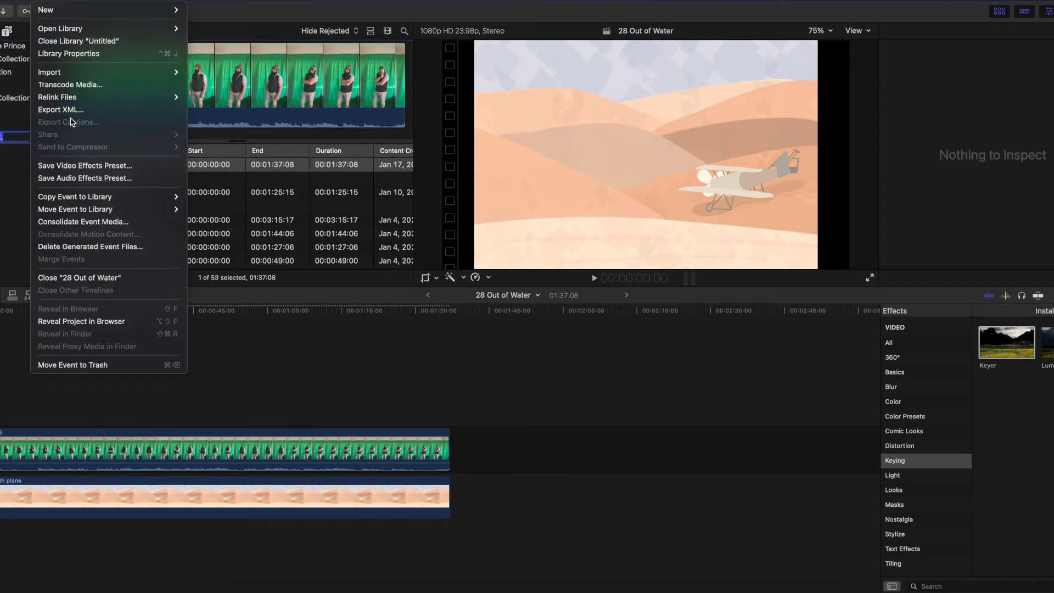
{"action": "mouse_move", "coordinate": [58, 73]}
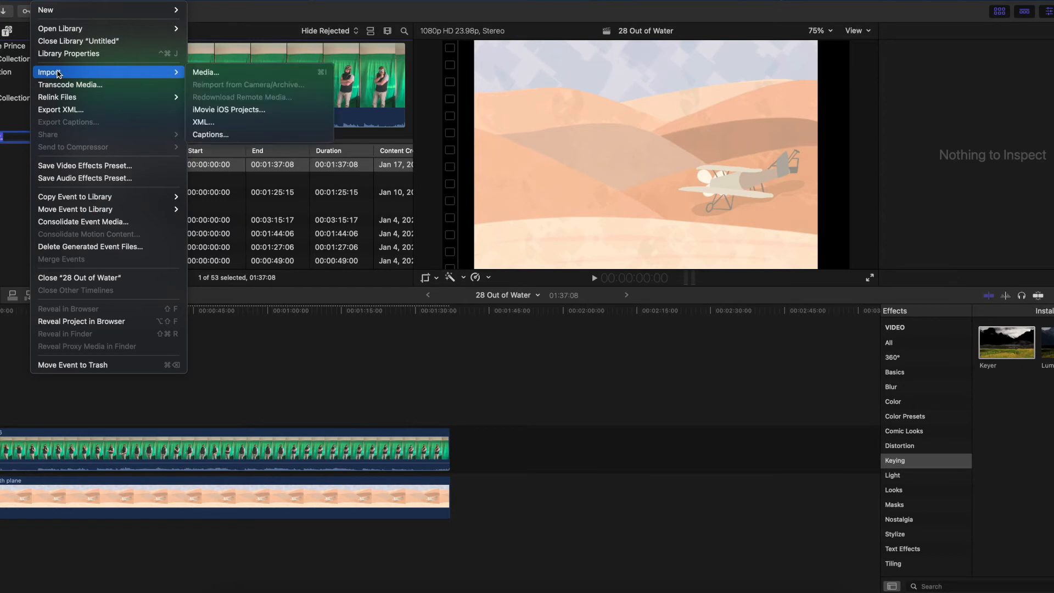
{"action": "left_click", "coordinate": [206, 72]}
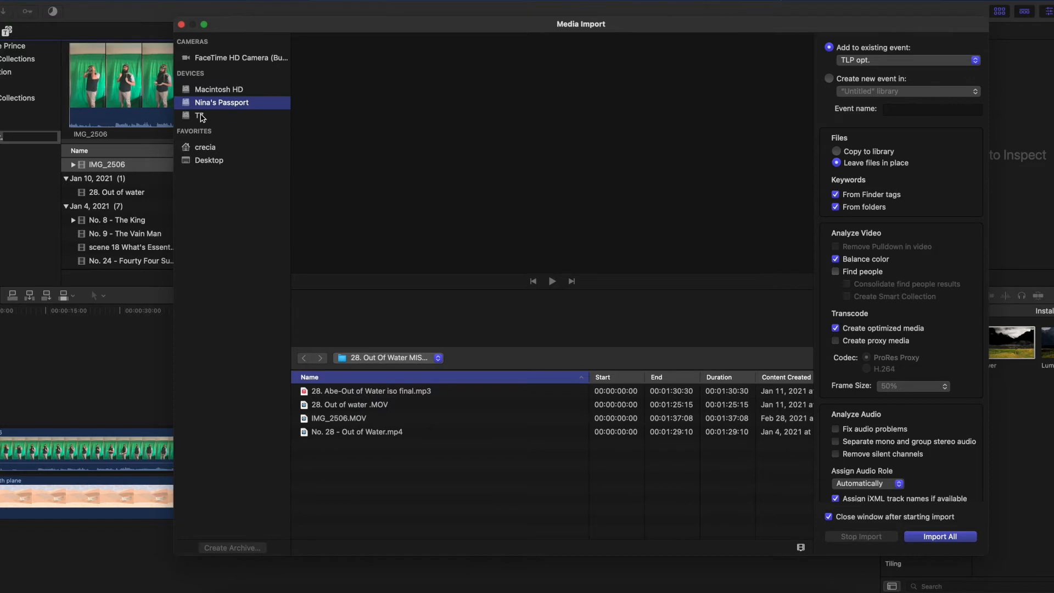
Import 28 Out of Water.m4a from the Final Audio folder of The Little Prince on the T7 drive
{"action": "left_click", "coordinate": [200, 116]}
{"action": "double_click", "coordinate": [330, 461]}
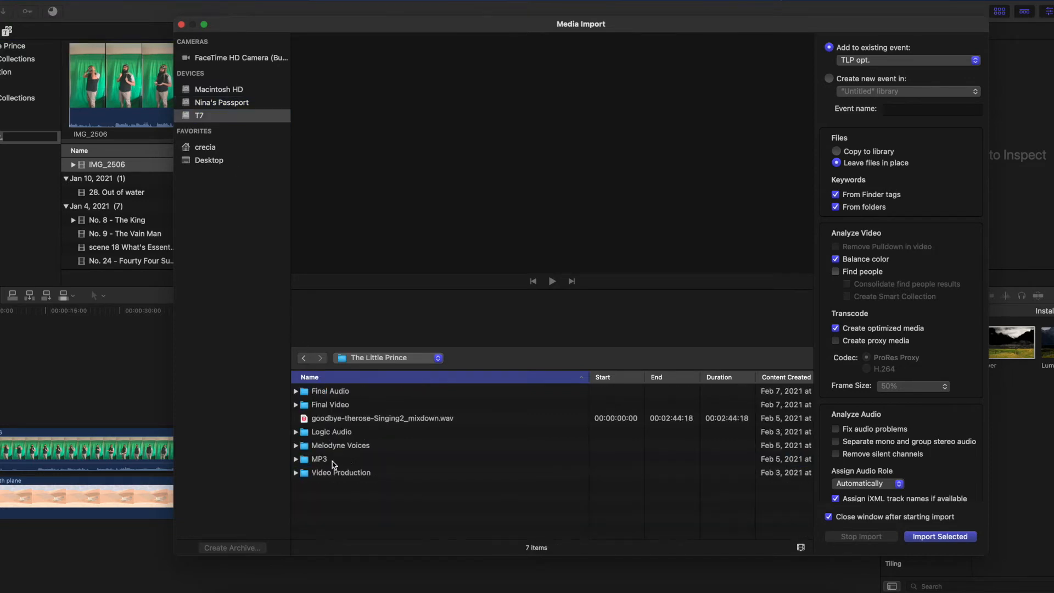
{"action": "double_click", "coordinate": [325, 392]}
{"action": "scroll", "coordinate": [349, 494], "scroll_direction": "down", "scroll_amount": 10}
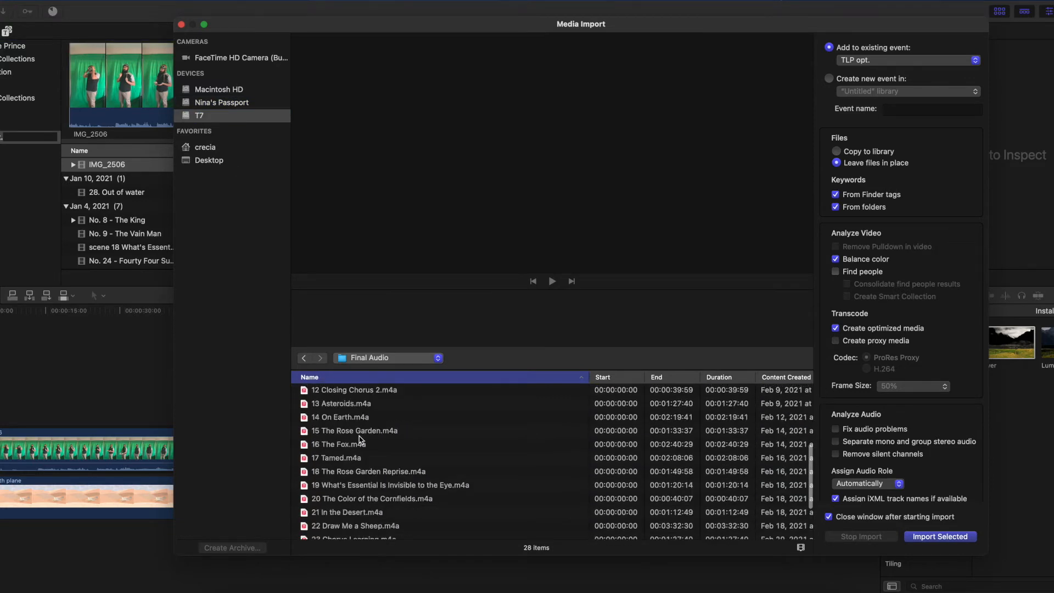
{"action": "left_click", "coordinate": [349, 532]}
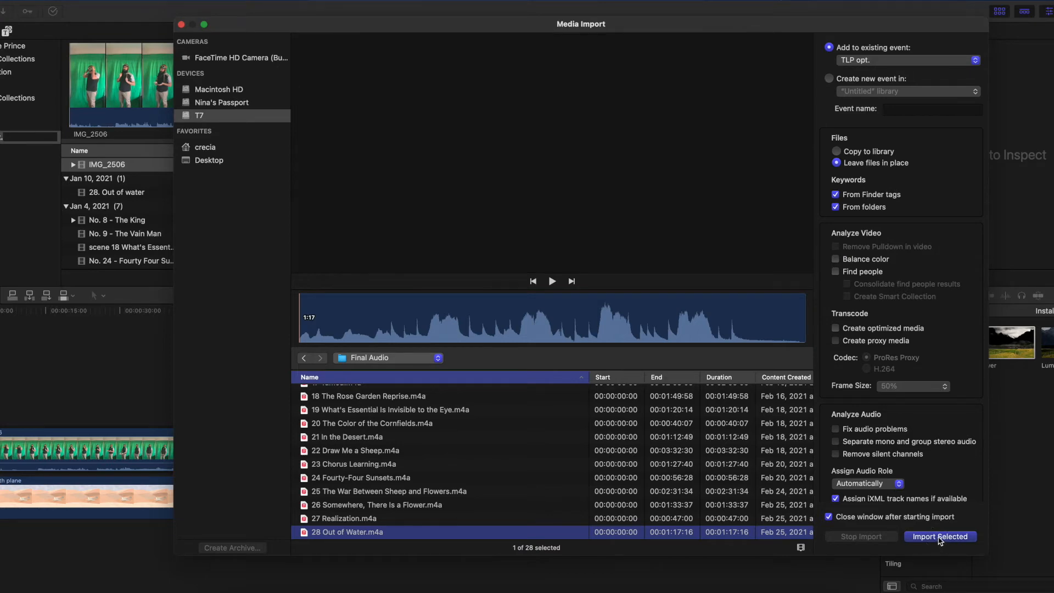
{"action": "left_click", "coordinate": [939, 536]}
Add the 28 Out of Water audio clip to the timeline beneath the Desert with plane background
{"action": "scroll", "coordinate": [123, 240], "scroll_direction": "up", "scroll_amount": 10}
{"action": "scroll", "coordinate": [112, 203], "scroll_direction": "down", "scroll_amount": 3}
{"action": "left_click", "coordinate": [109, 193]}
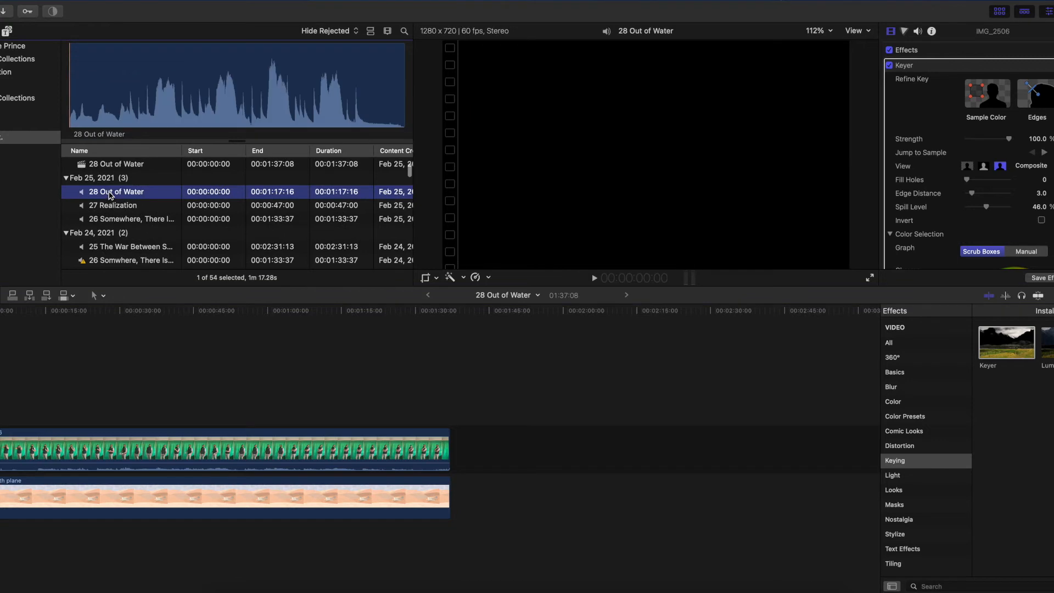
{"action": "left_click_drag", "start_coordinate": [113, 228], "coordinate": [27, 530]}
Play the opening of the project to check the actor's clip against the added audio
{"action": "left_click", "coordinate": [45, 470]}
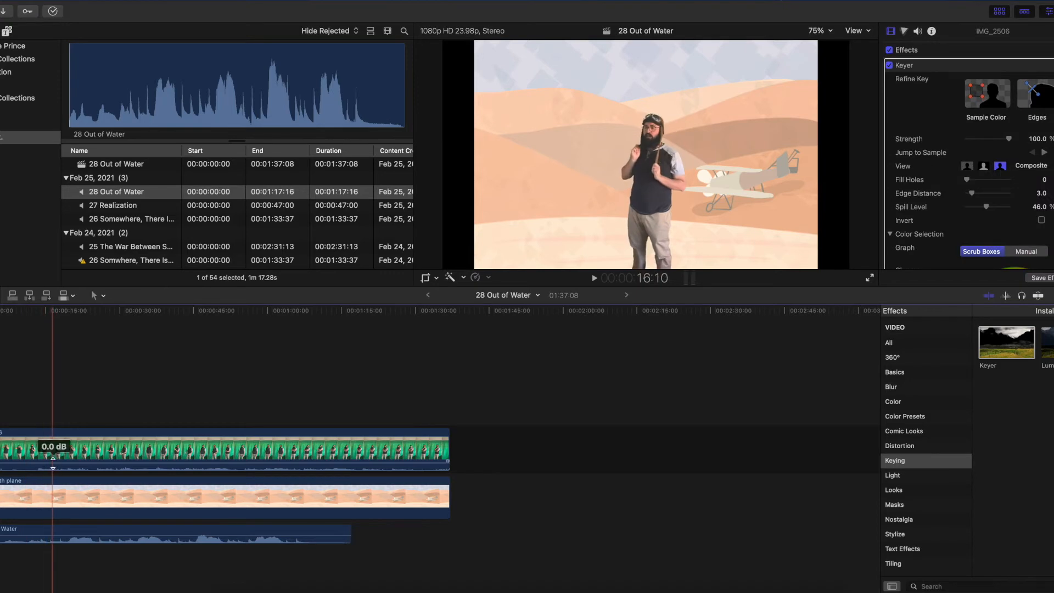
{"action": "key", "text": "space"}
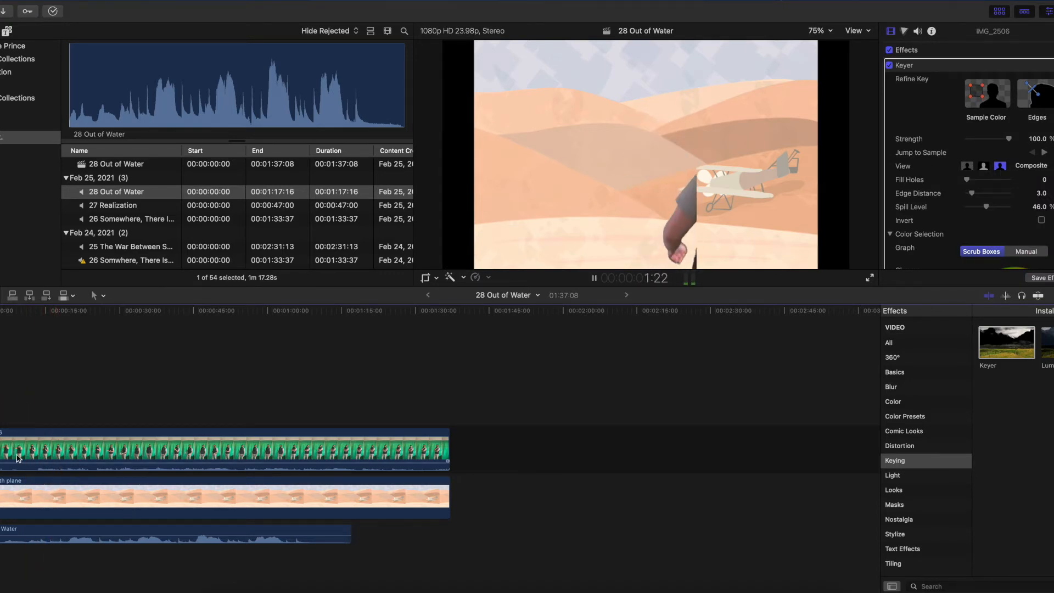
{"action": "key", "text": "space"}
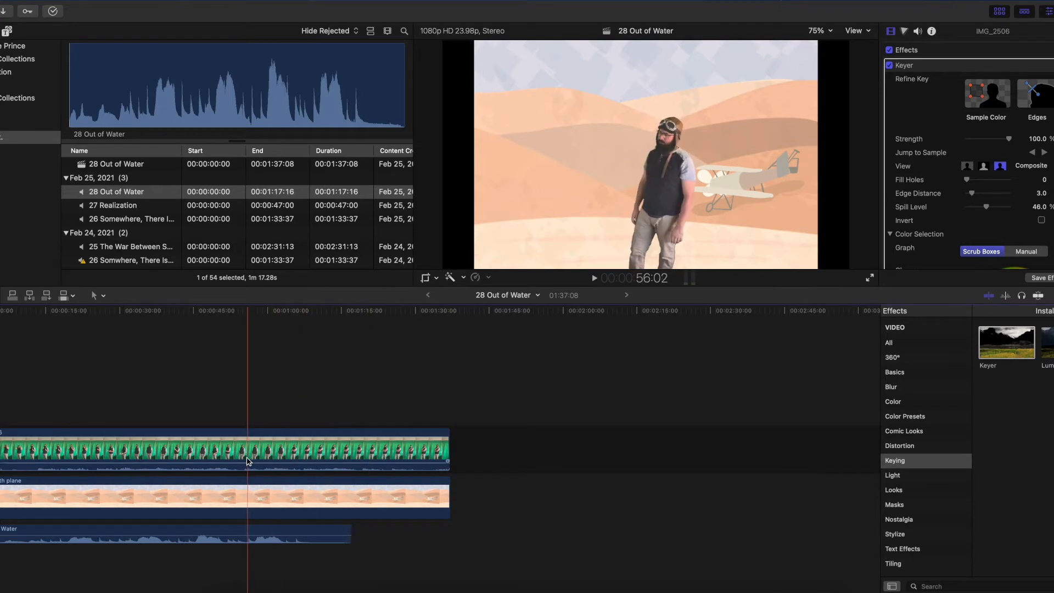
Find the No. 28 - Out of Water video clip in the event and add it to the timeline directly after IMG_2506
{"action": "scroll", "coordinate": [148, 211], "scroll_direction": "up", "scroll_amount": 2}
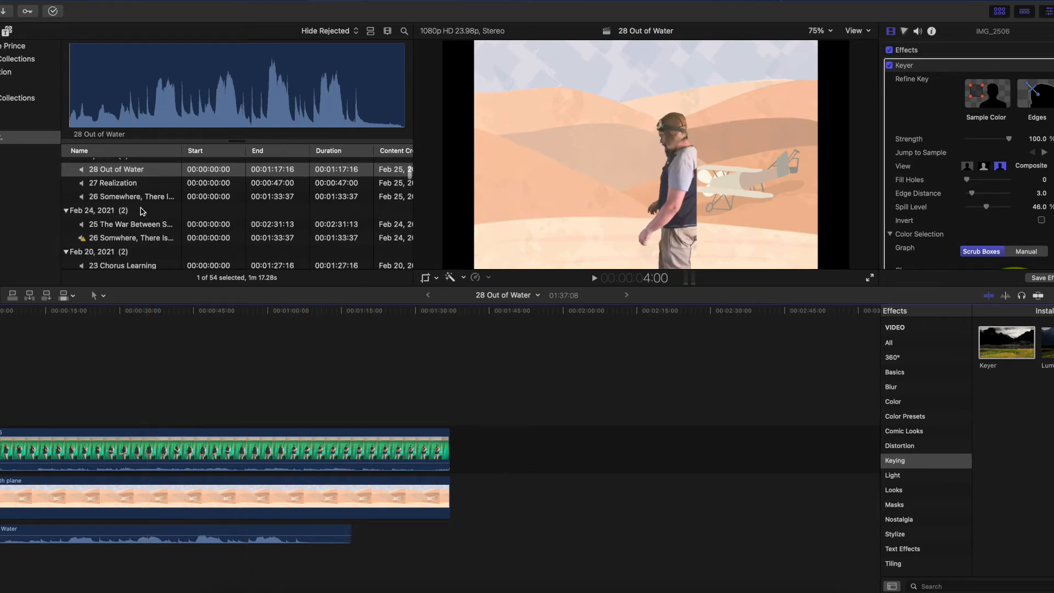
{"action": "scroll", "coordinate": [155, 235], "scroll_direction": "down", "scroll_amount": 10}
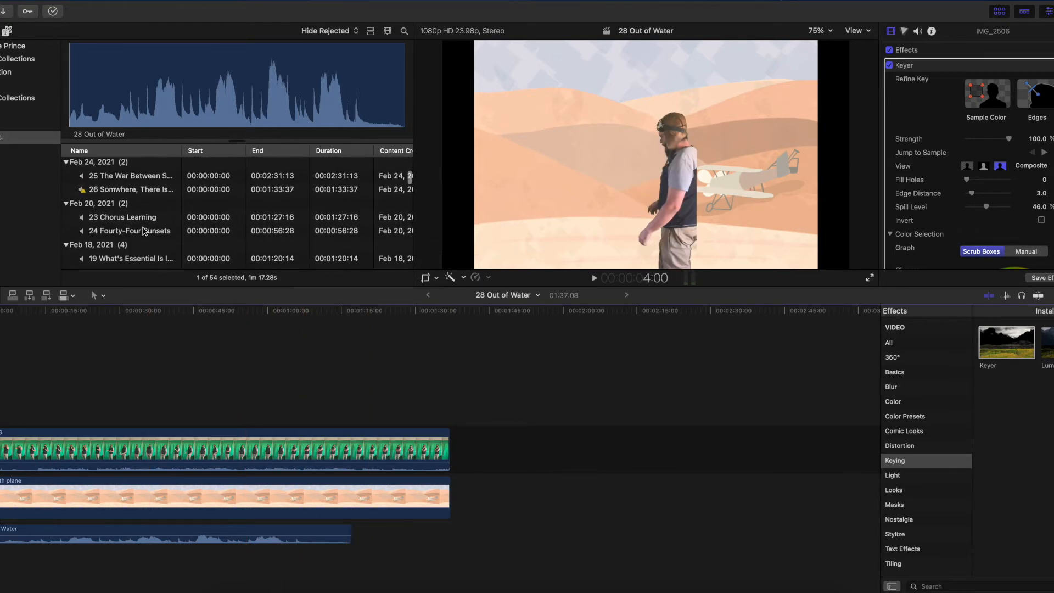
{"action": "scroll", "coordinate": [143, 231], "scroll_direction": "down", "scroll_amount": 10}
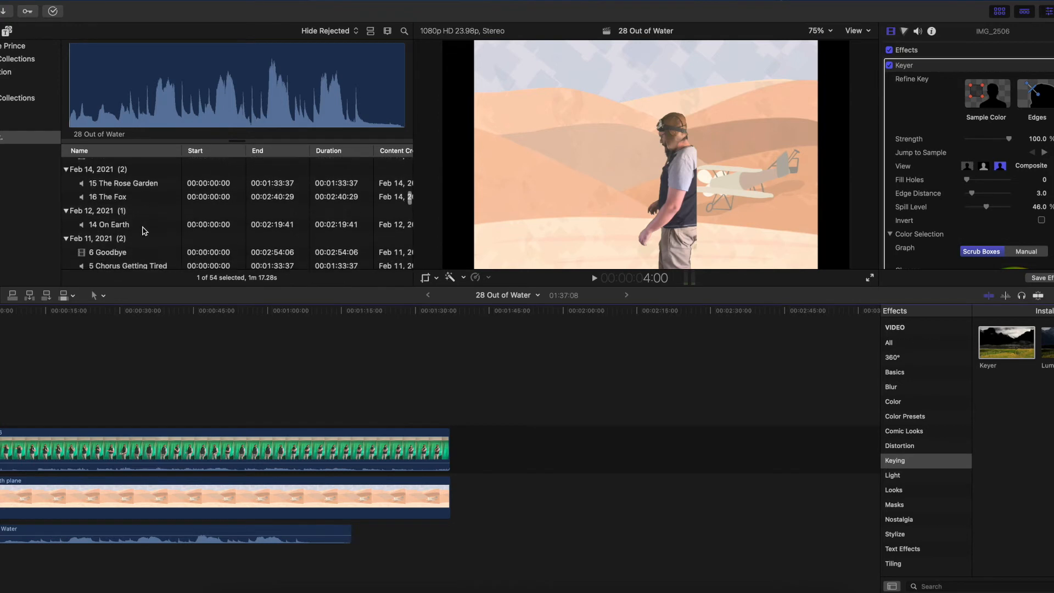
{"action": "scroll", "coordinate": [142, 230], "scroll_direction": "down", "scroll_amount": 5}
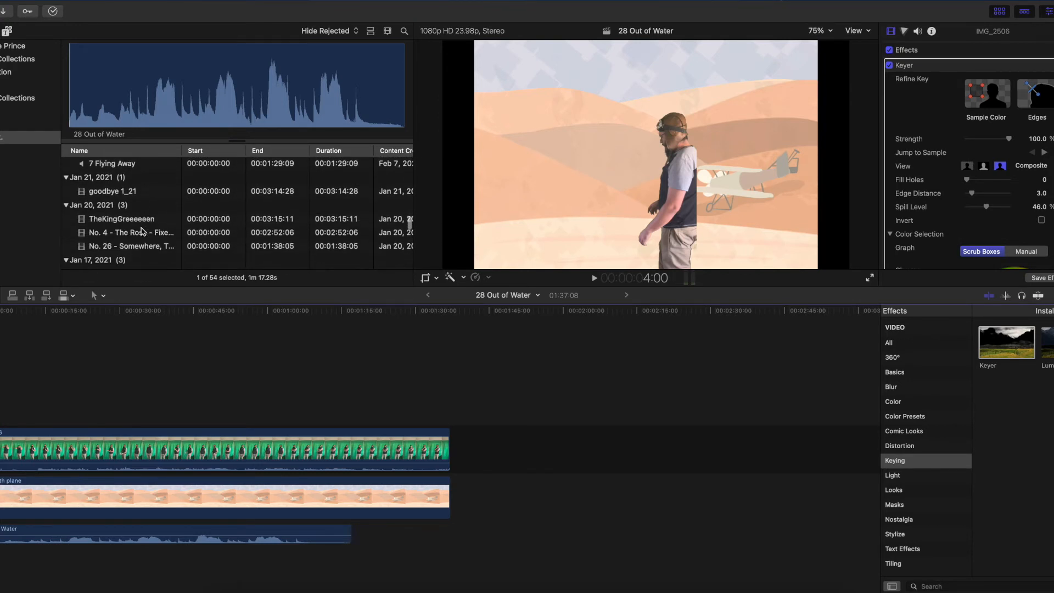
{"action": "scroll", "coordinate": [125, 225], "scroll_direction": "down", "scroll_amount": 10}
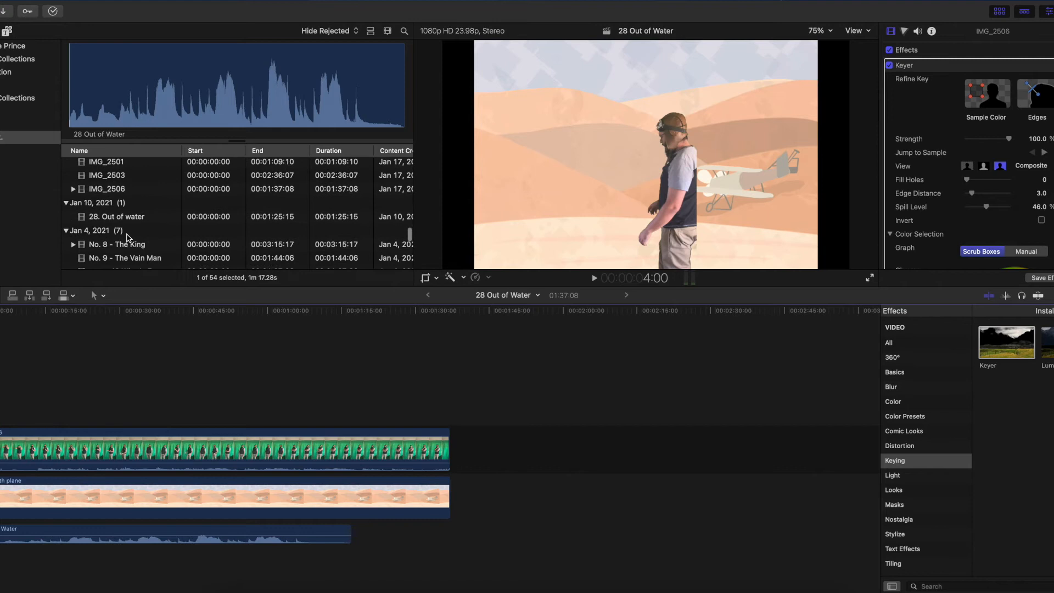
{"action": "scroll", "coordinate": [116, 218], "scroll_direction": "down", "scroll_amount": 2}
{"action": "scroll", "coordinate": [117, 219], "scroll_direction": "up", "scroll_amount": 3}
{"action": "left_click", "coordinate": [109, 195]}
{"action": "scroll", "coordinate": [112, 206], "scroll_direction": "down", "scroll_amount": 4}
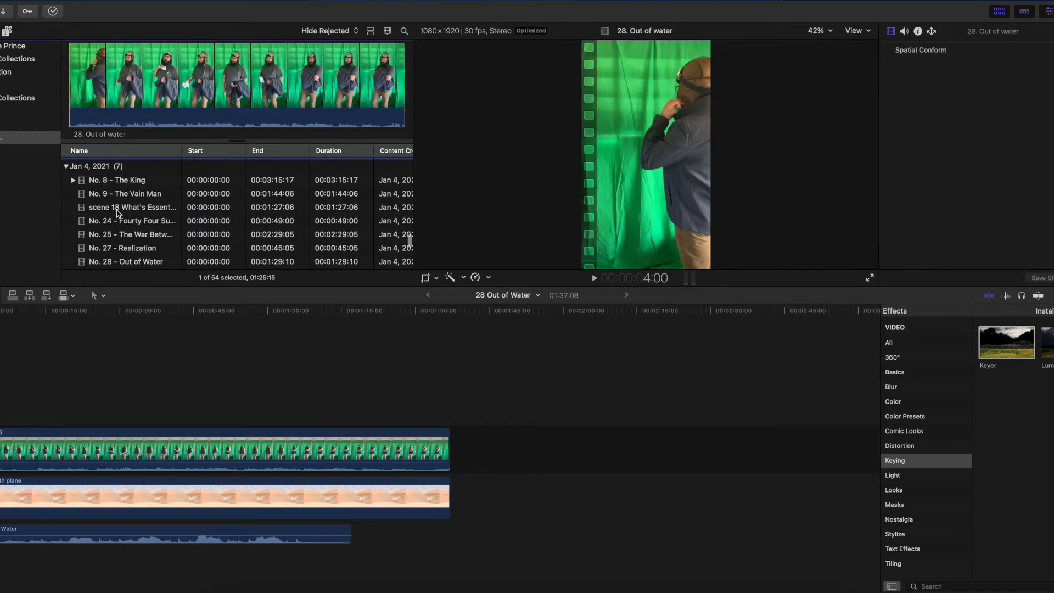
{"action": "left_click", "coordinate": [108, 222]}
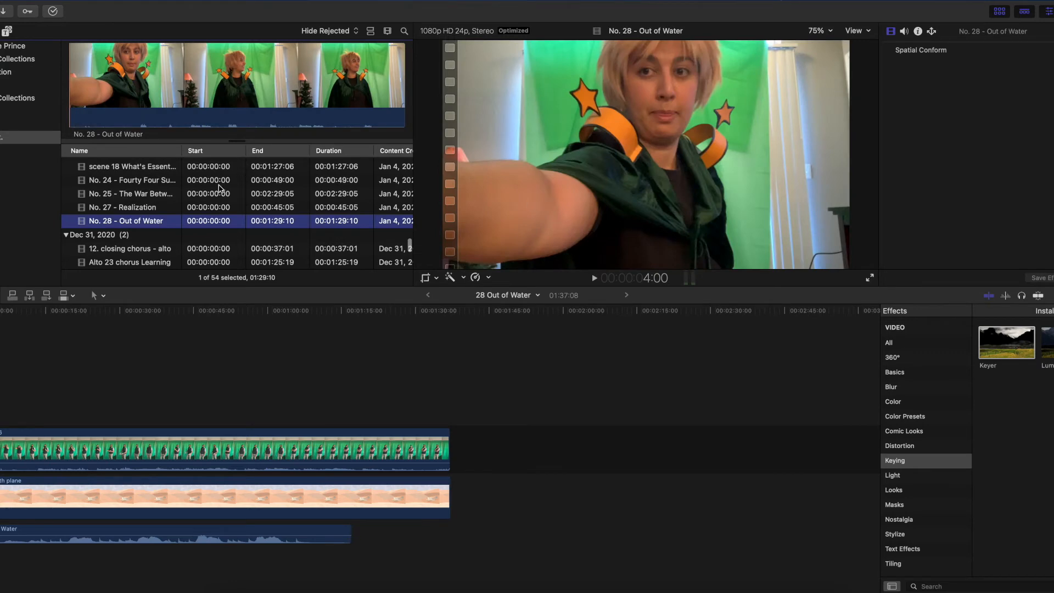
{"action": "left_click_drag", "start_coordinate": [117, 223], "coordinate": [472, 439]}
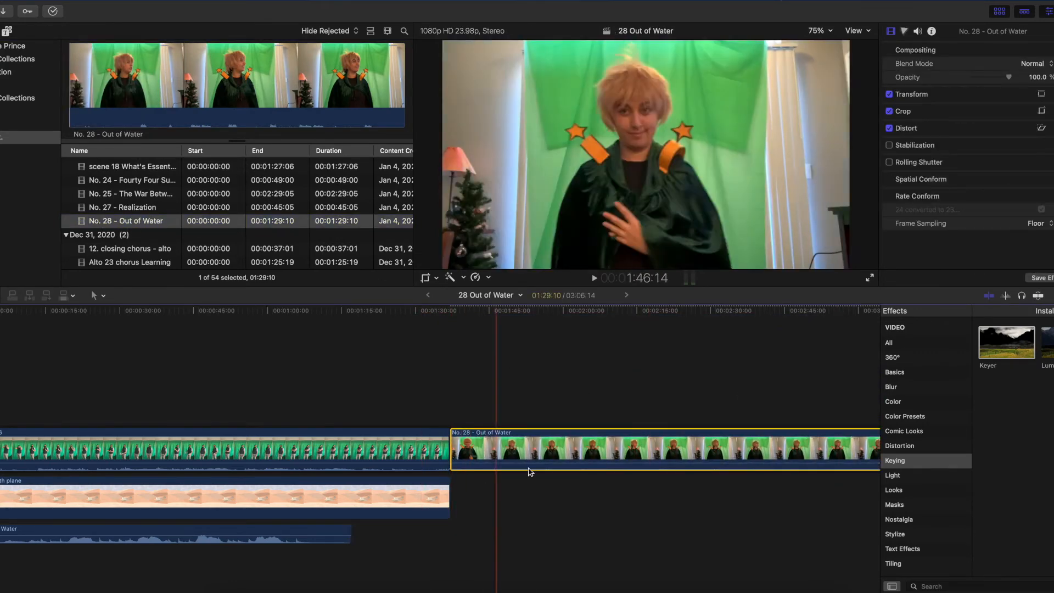
Apply the Keyer effect to the No. 28 - Out of Water clip and sample the green backdrop beside and above the actor at 2:02:00
{"action": "left_click_drag", "start_coordinate": [1036, 340], "coordinate": [604, 451]}
{"action": "left_click", "coordinate": [572, 310]}
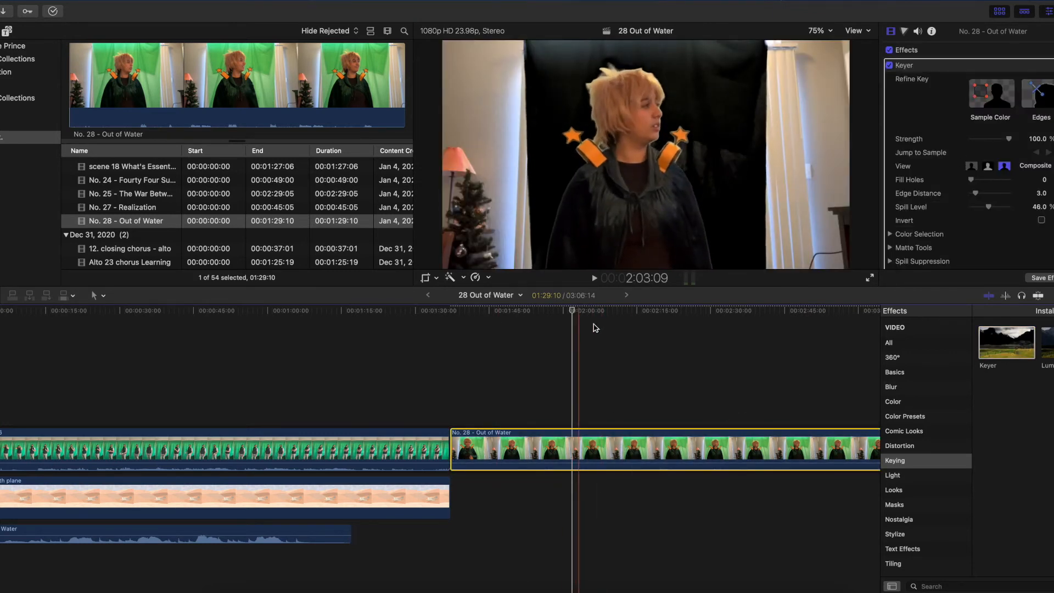
{"action": "left_click", "coordinate": [729, 159]}
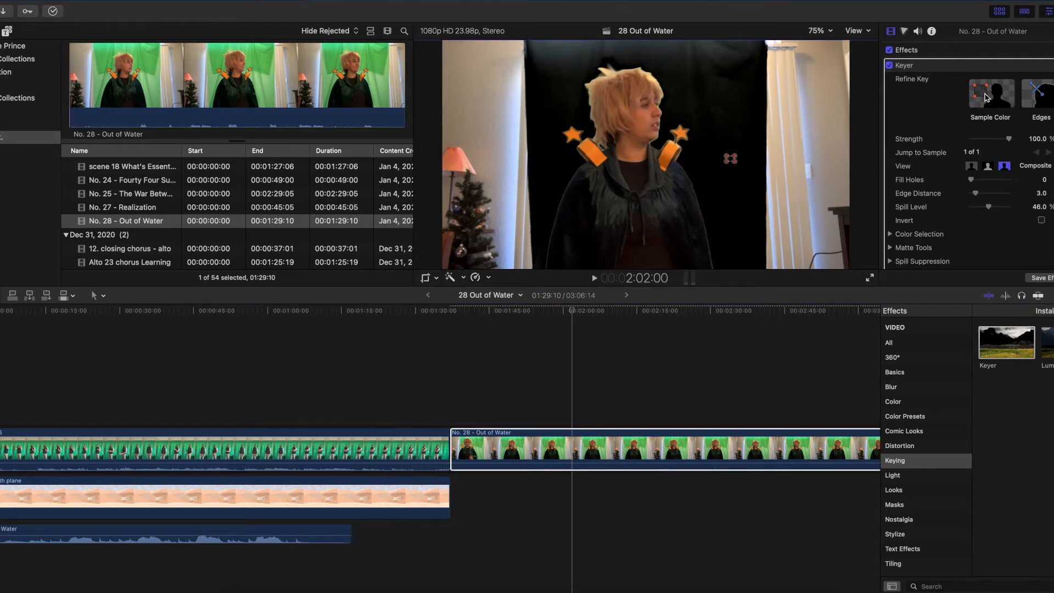
{"action": "left_click", "coordinate": [692, 50]}
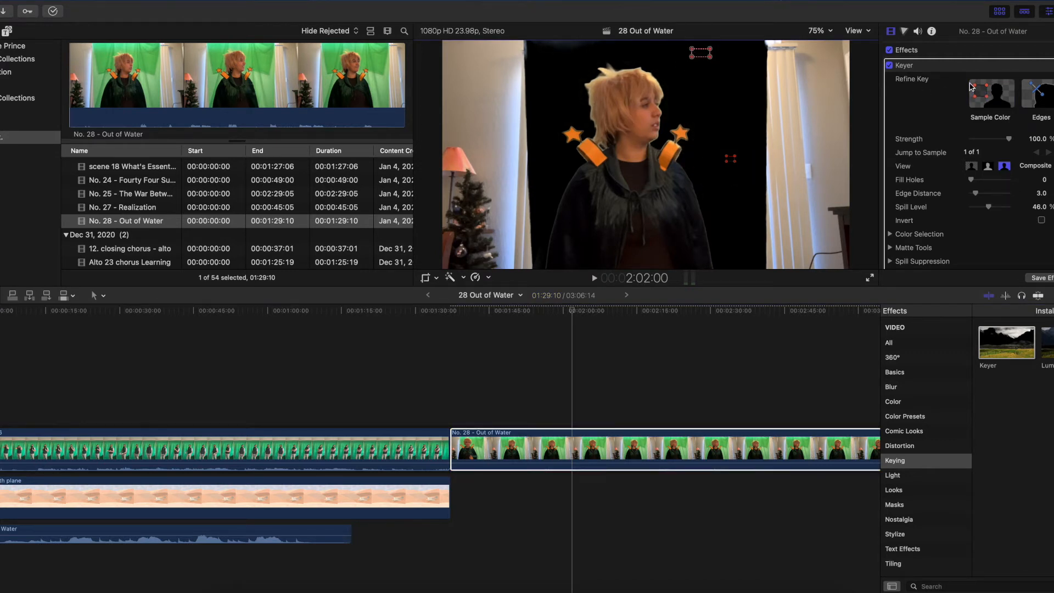
{"action": "left_click", "coordinate": [561, 42]}
Trim the No. 28 - Out of Water picture to remove the lamp and tree, the curtains and the strip above the actor
{"action": "left_click", "coordinate": [437, 278]}
{"action": "left_click", "coordinate": [463, 299]}
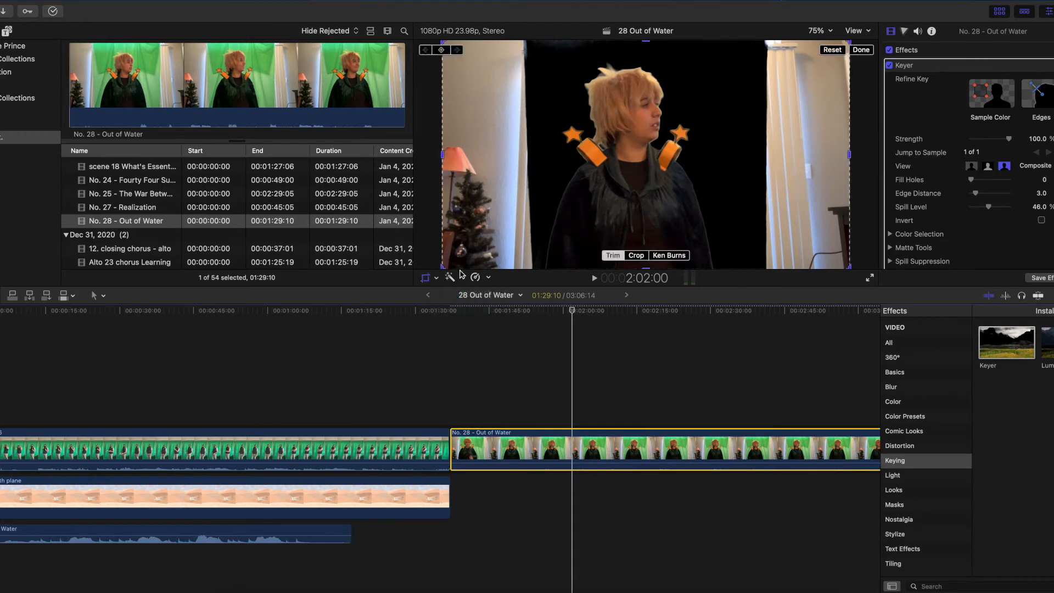
{"action": "left_click_drag", "start_coordinate": [442, 269], "coordinate": [536, 279]}
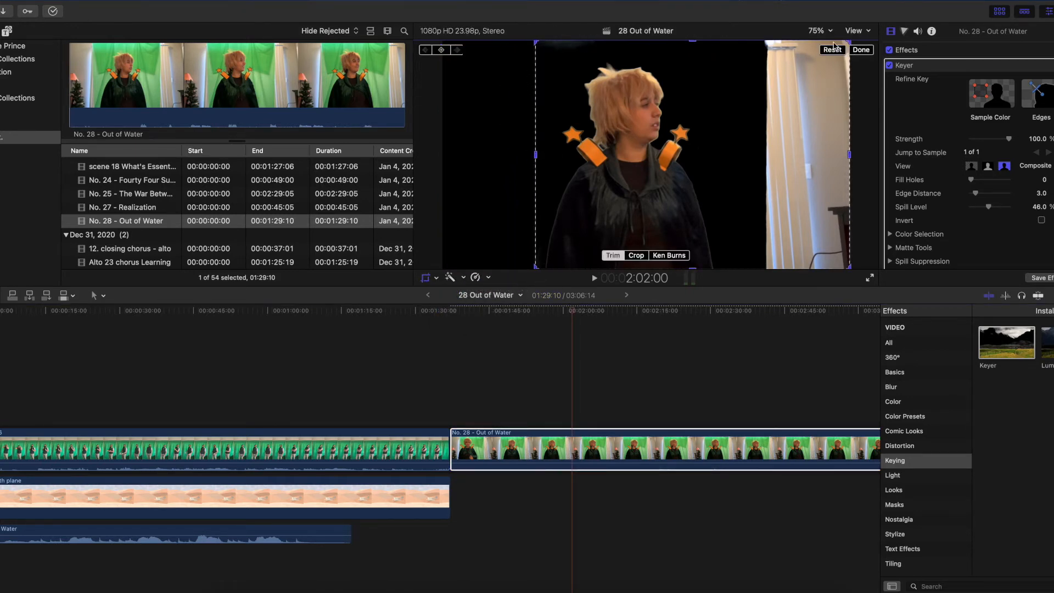
{"action": "left_click_drag", "start_coordinate": [851, 269], "coordinate": [752, 273]}
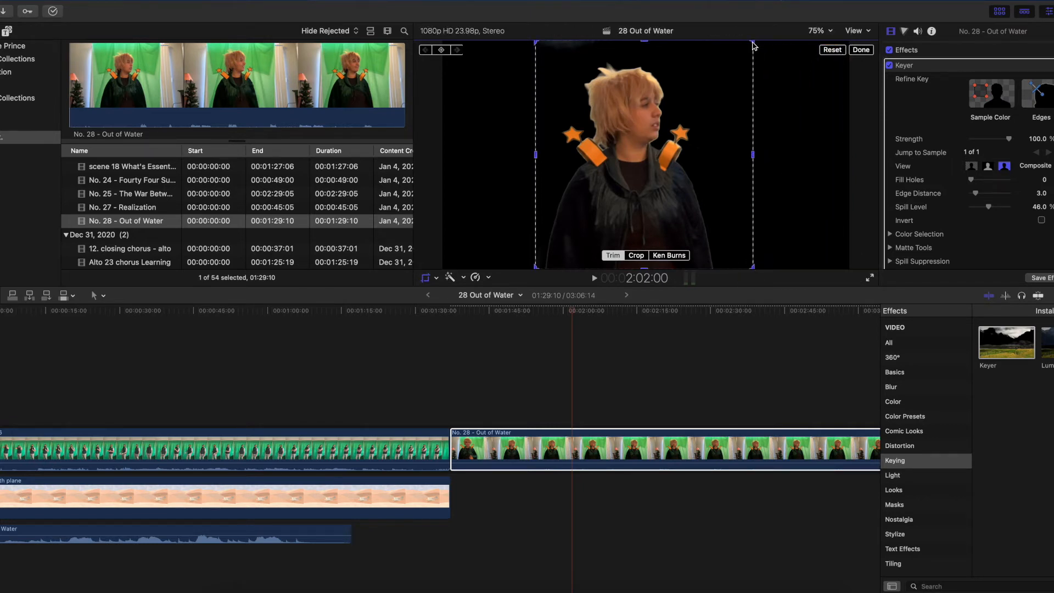
{"action": "left_click_drag", "start_coordinate": [754, 43], "coordinate": [750, 53]}
{"action": "left_click_drag", "start_coordinate": [575, 314], "coordinate": [699, 322]}
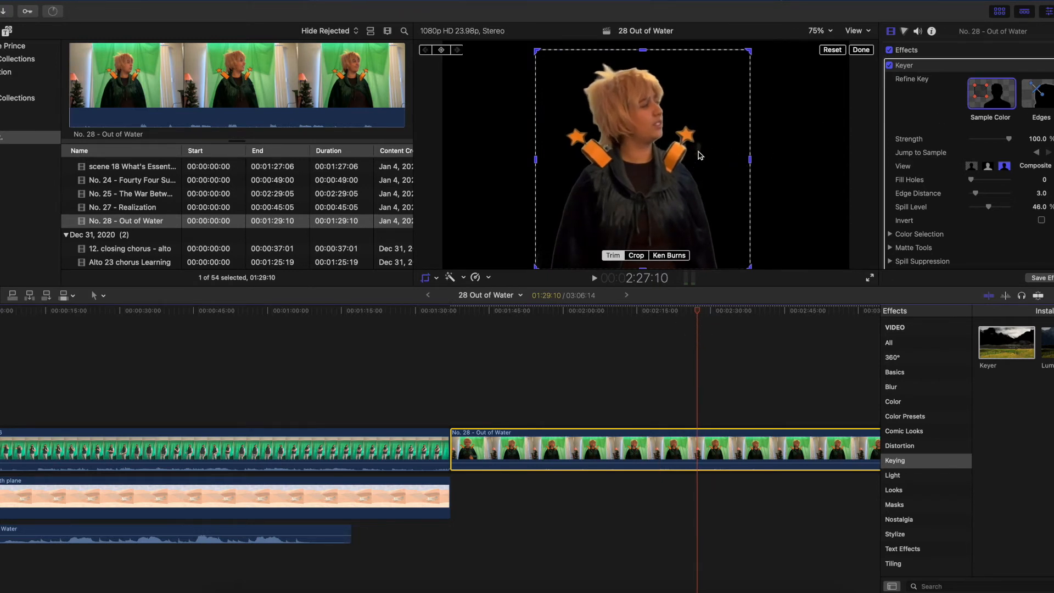
{"action": "left_click", "coordinate": [861, 51]}
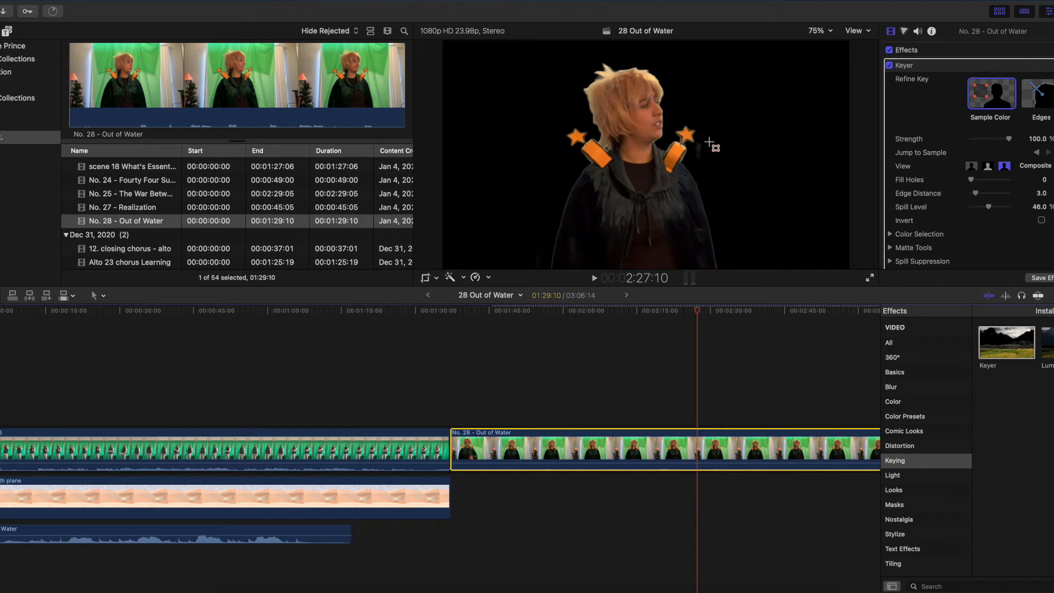
Sample the remaining backdrop beside the star and along the upper edge at 2:27:10 to refine the Keyer
{"action": "left_click", "coordinate": [698, 150]}
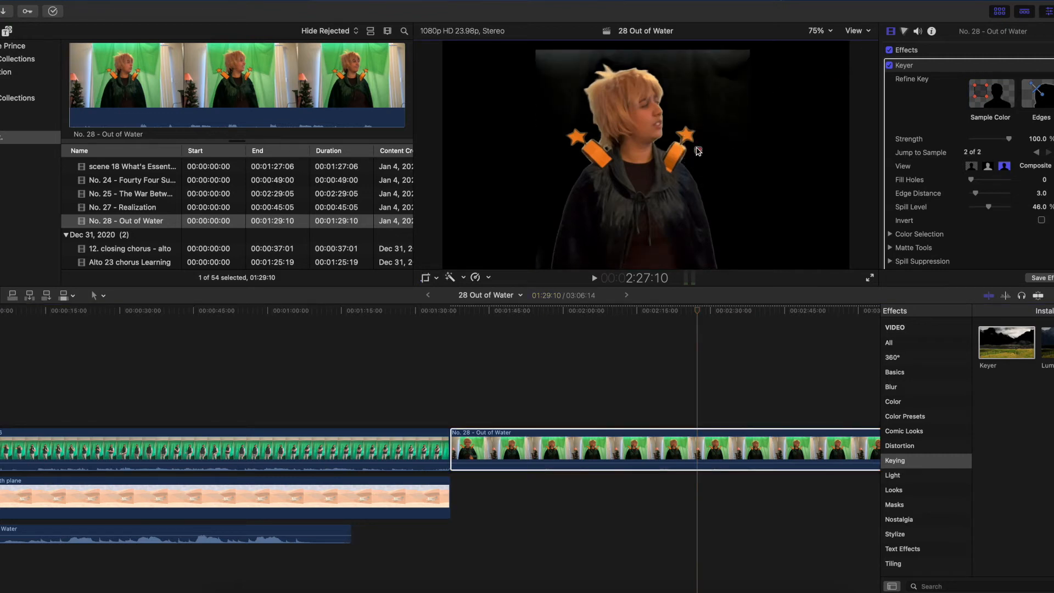
{"action": "left_click", "coordinate": [719, 57]}
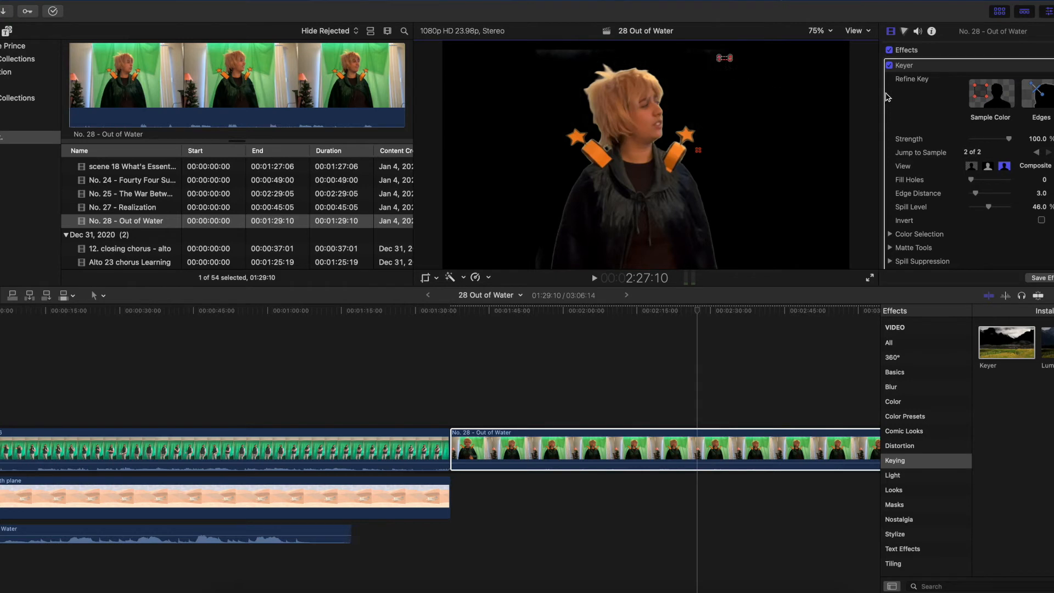
{"action": "left_click", "coordinate": [568, 52]}
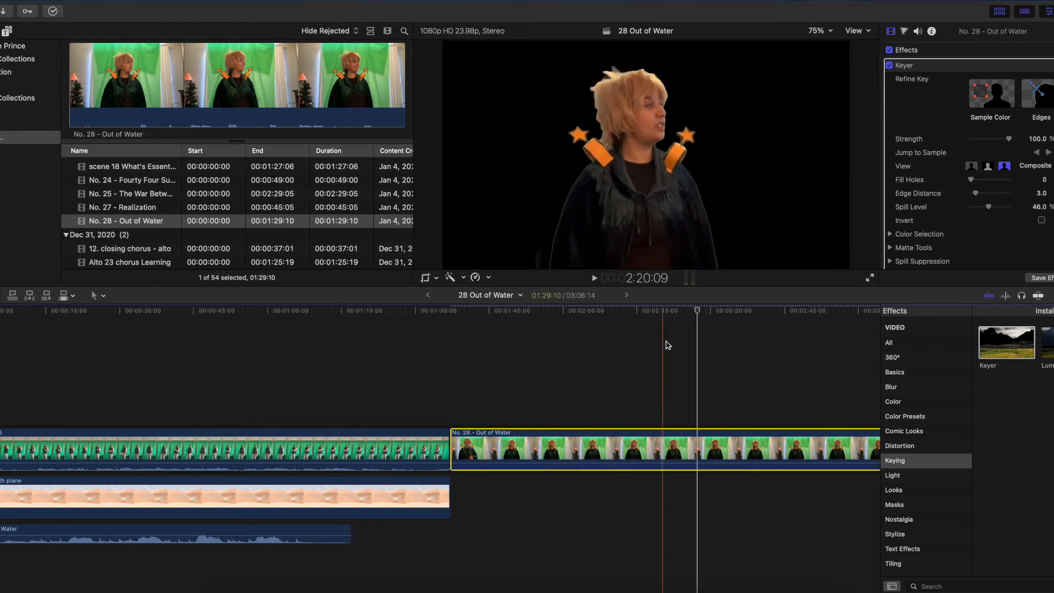
{"action": "left_click_drag", "start_coordinate": [698, 314], "coordinate": [822, 315]}
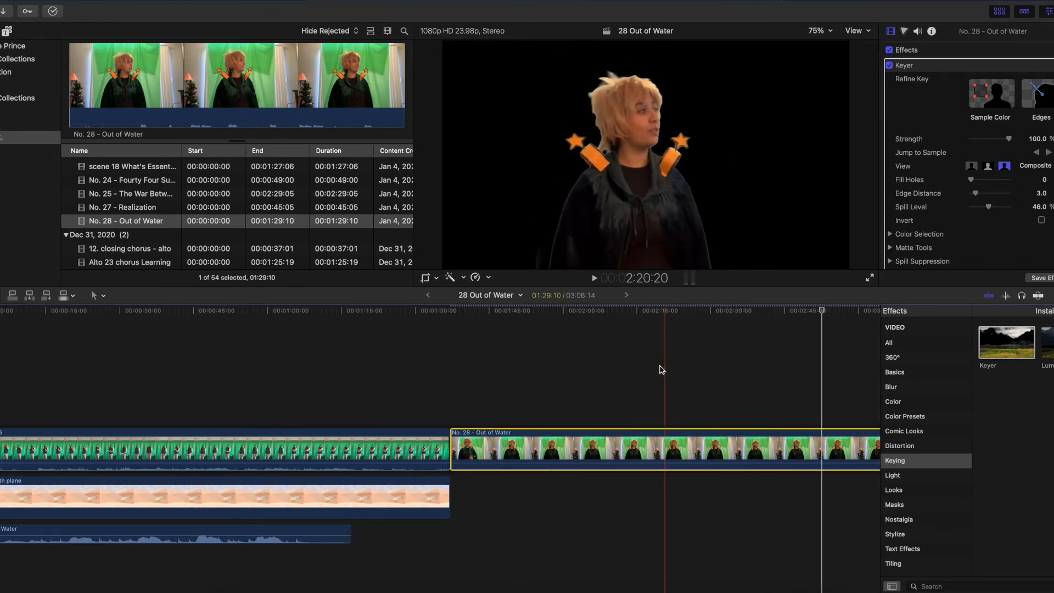
Check the key through the end of the clip and extend the Desert with plane background to match its end
{"action": "scroll", "coordinate": [661, 369], "scroll_direction": "right", "scroll_amount": 5}
{"action": "left_click", "coordinate": [684, 312]}
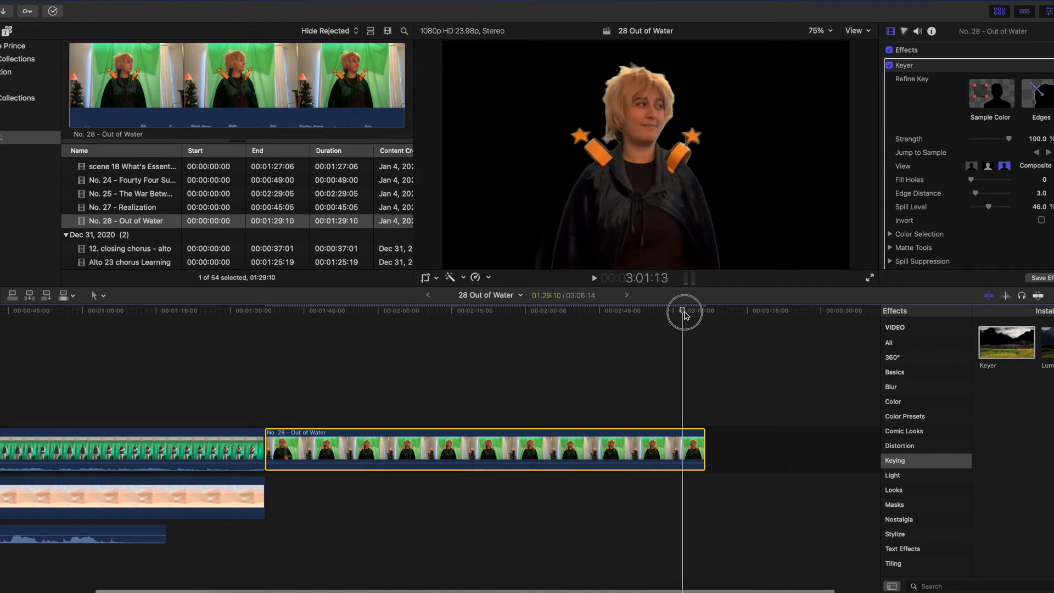
{"action": "left_click_drag", "start_coordinate": [685, 314], "coordinate": [478, 315]}
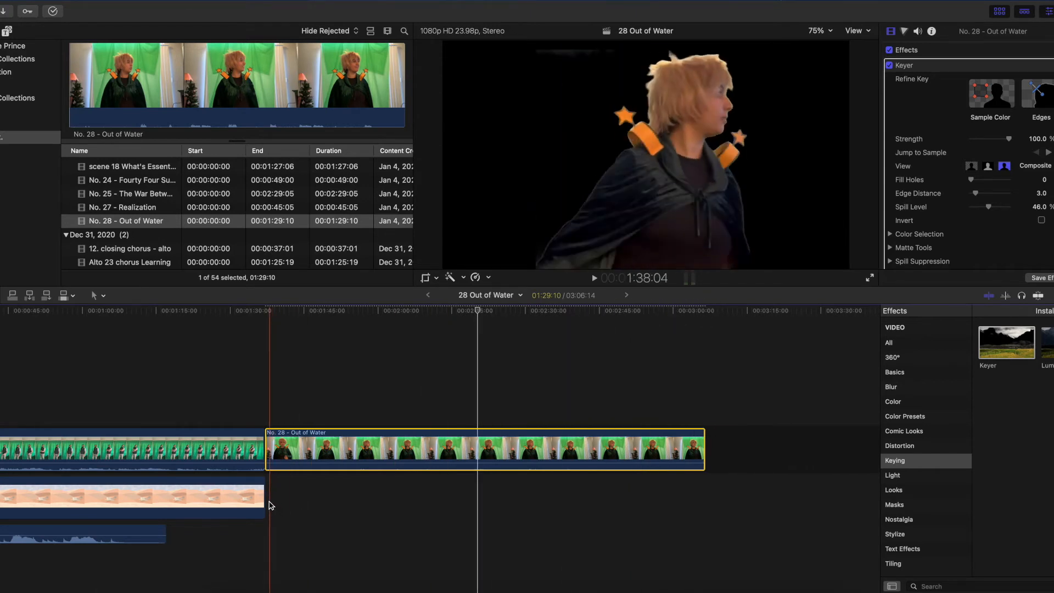
{"action": "left_click_drag", "start_coordinate": [265, 502], "coordinate": [706, 510]}
{"action": "left_click", "coordinate": [272, 316]}
Expand the Keyer's Color Selection for No. 28 - Out of Water and adjust the Chroma range at 1:38:13 and 1:46:14 to restore the cape
{"action": "left_click", "coordinate": [287, 446]}
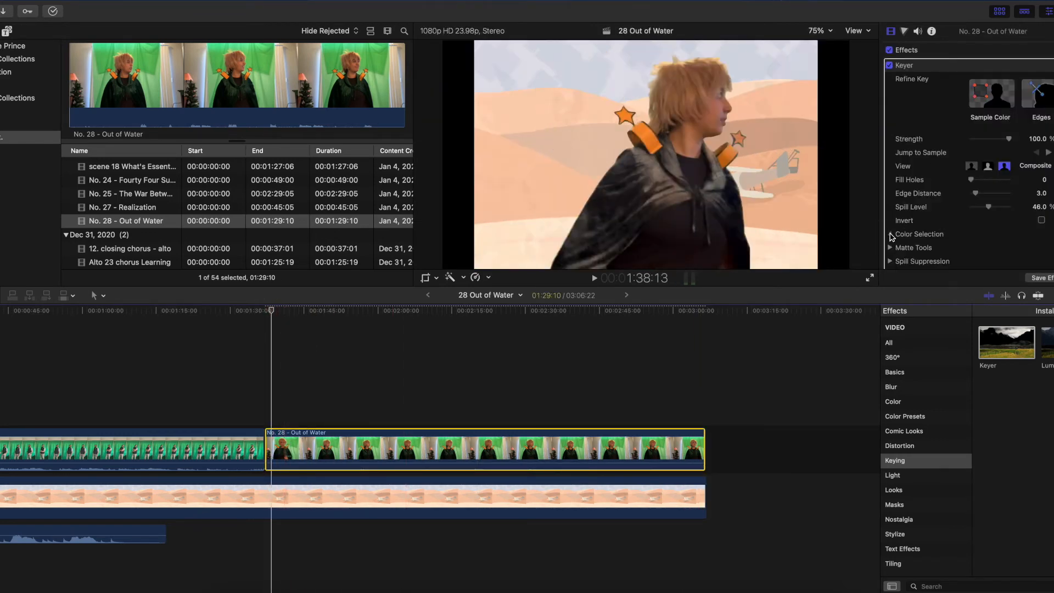
{"action": "left_click", "coordinate": [891, 235]}
{"action": "scroll", "coordinate": [966, 209], "scroll_direction": "down", "scroll_amount": 3}
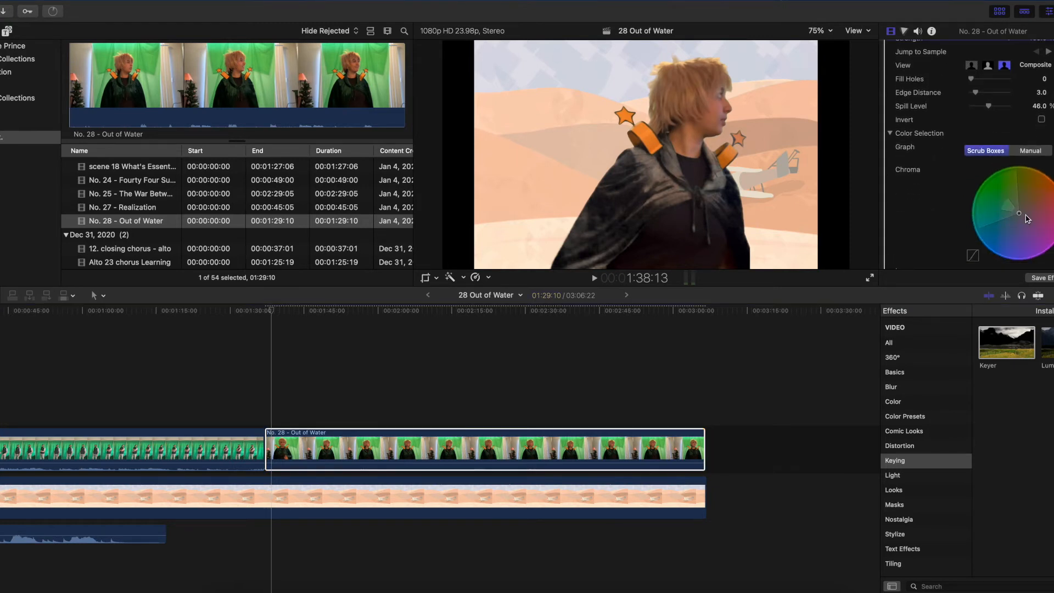
{"action": "left_click_drag", "start_coordinate": [1021, 215], "coordinate": [1015, 214]}
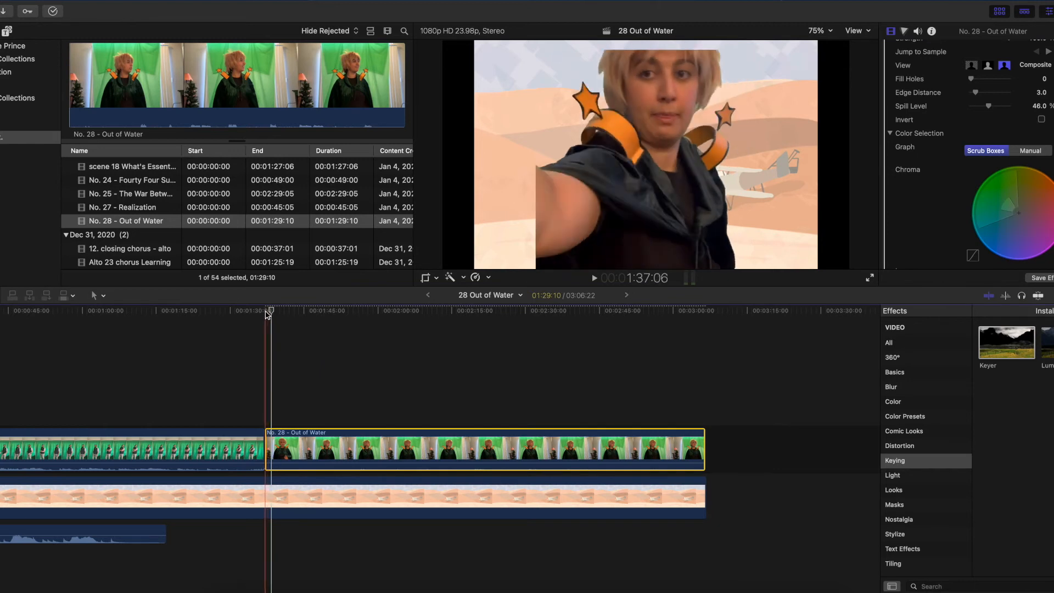
{"action": "left_click", "coordinate": [310, 311]}
{"action": "left_click", "coordinate": [1046, 227]}
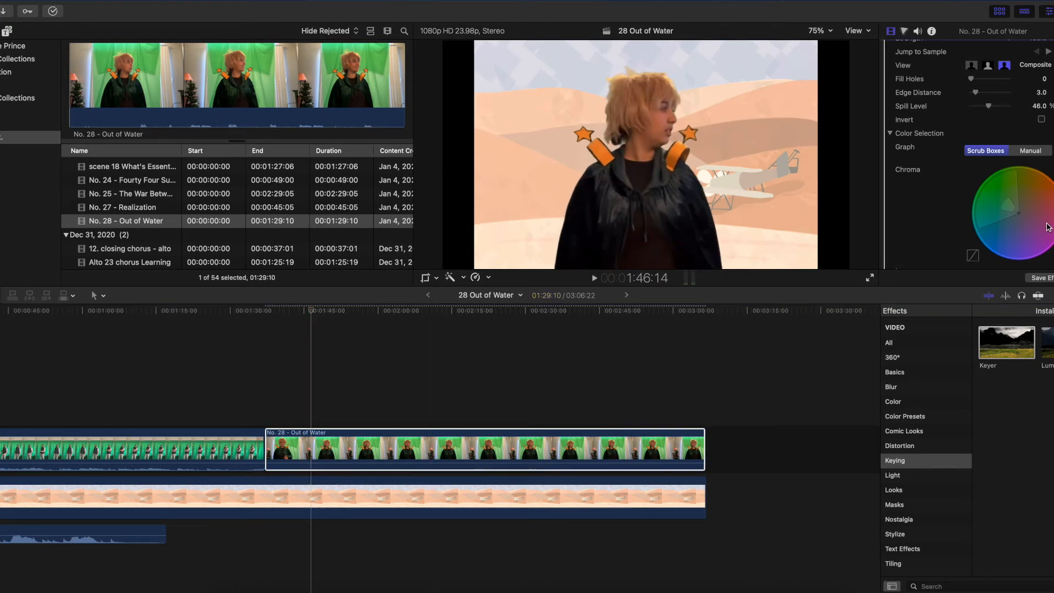
{"action": "left_click", "coordinate": [1017, 212]}
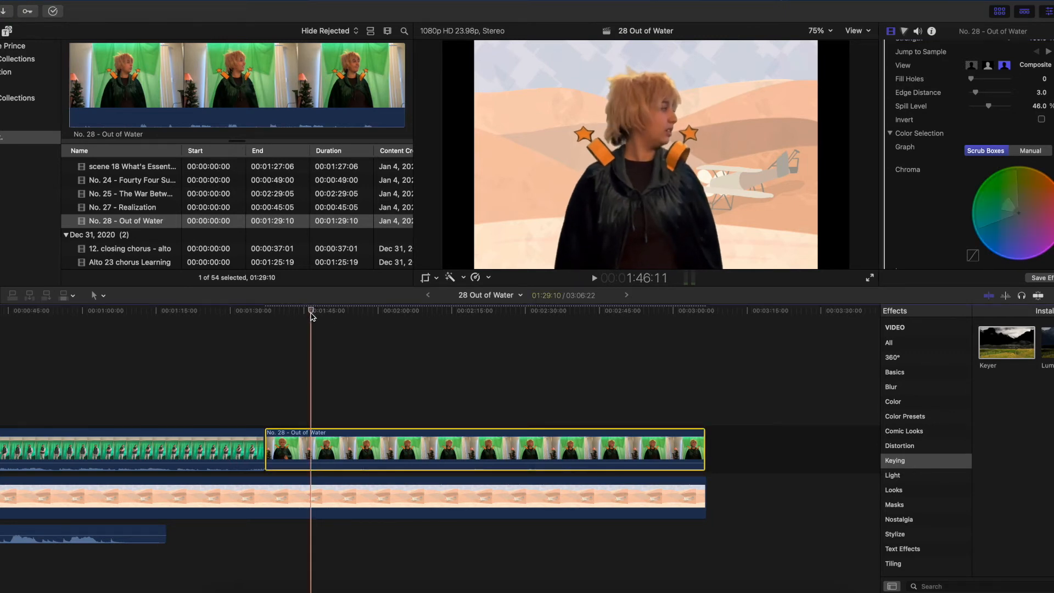
Refine the Chroma range of the No. 28 - Out of Water key at 1:52:19 and 1:55:13 to keep the cape solid
{"action": "left_click", "coordinate": [342, 317]}
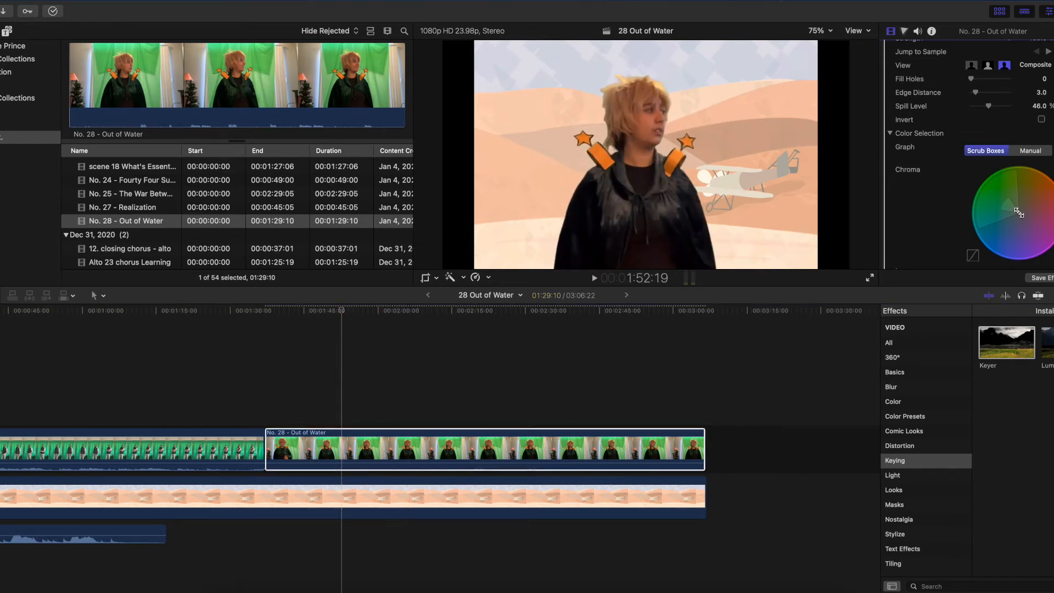
{"action": "left_click_drag", "start_coordinate": [1019, 212], "coordinate": [1014, 211]}
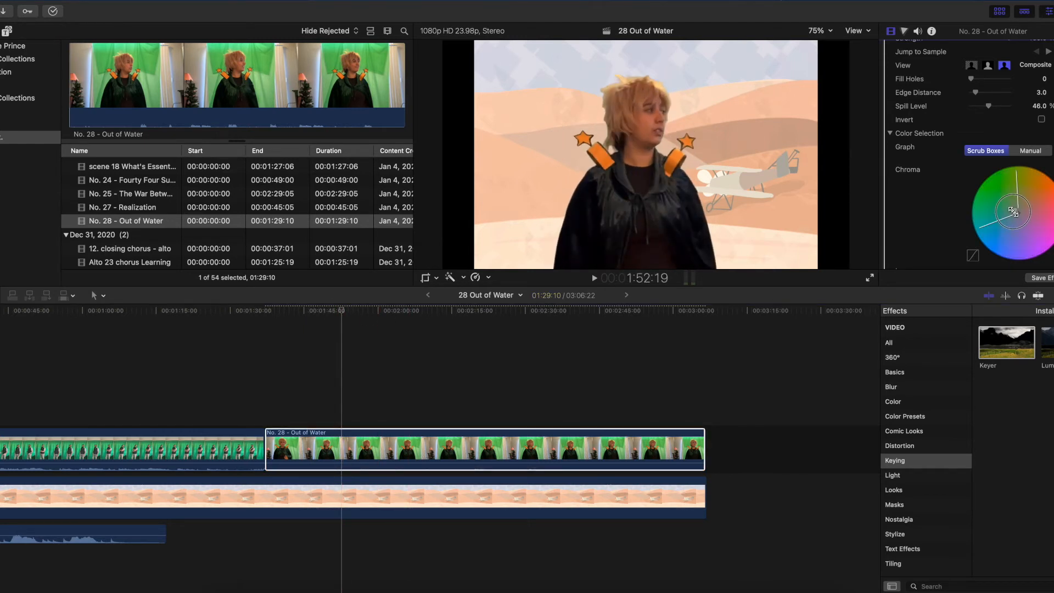
{"action": "left_click", "coordinate": [356, 311]}
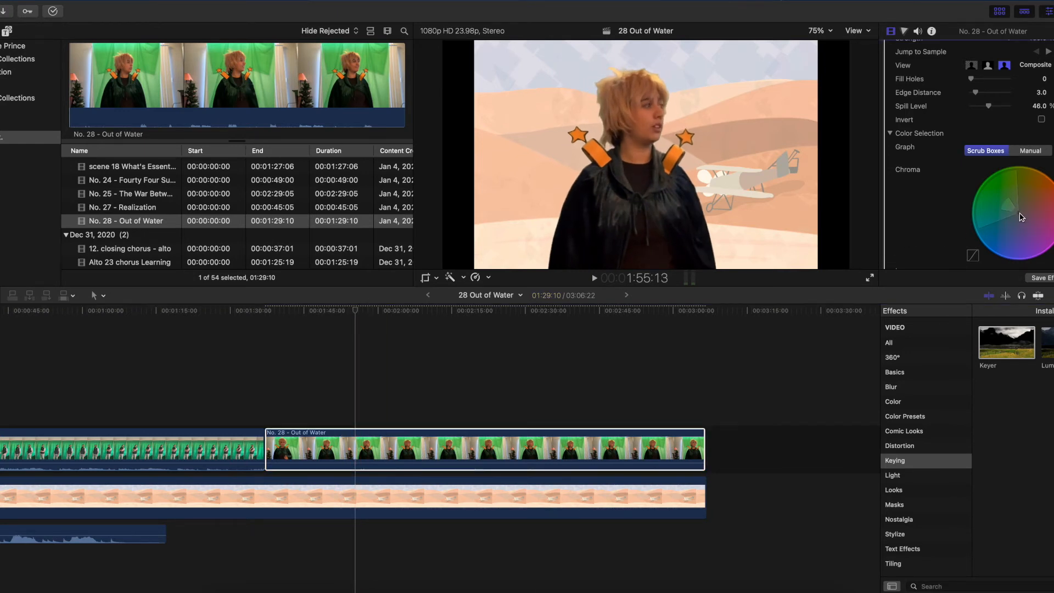
{"action": "left_click_drag", "start_coordinate": [1020, 213], "coordinate": [1015, 211]}
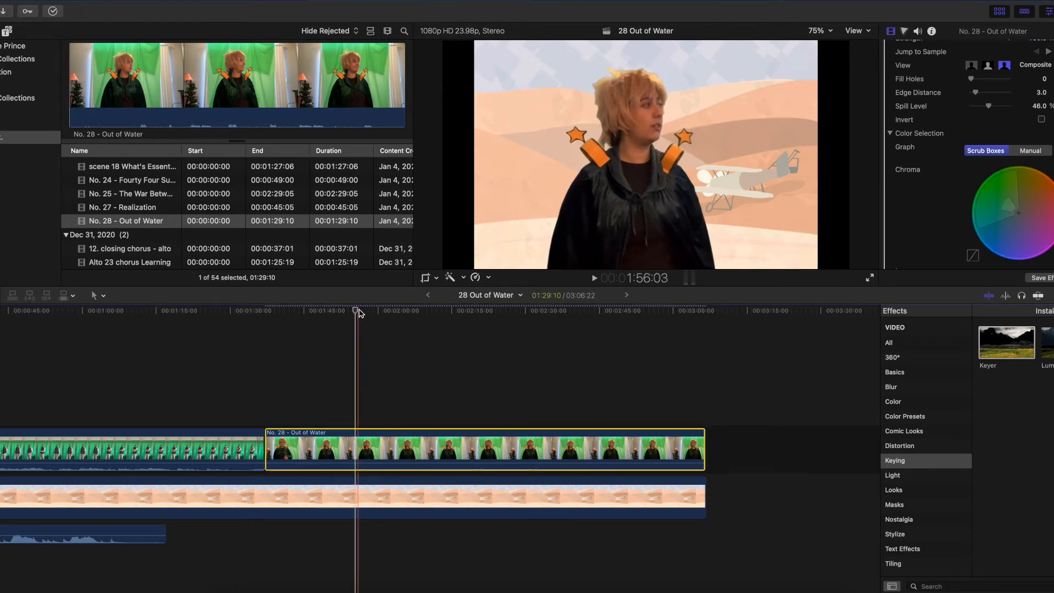
Adjust the Chroma range of the No. 28 - Out of Water key at 2:00:15, 2:01:21 and 2:02:05 to restore the cape
{"action": "left_click_drag", "start_coordinate": [365, 311], "coordinate": [372, 311]}
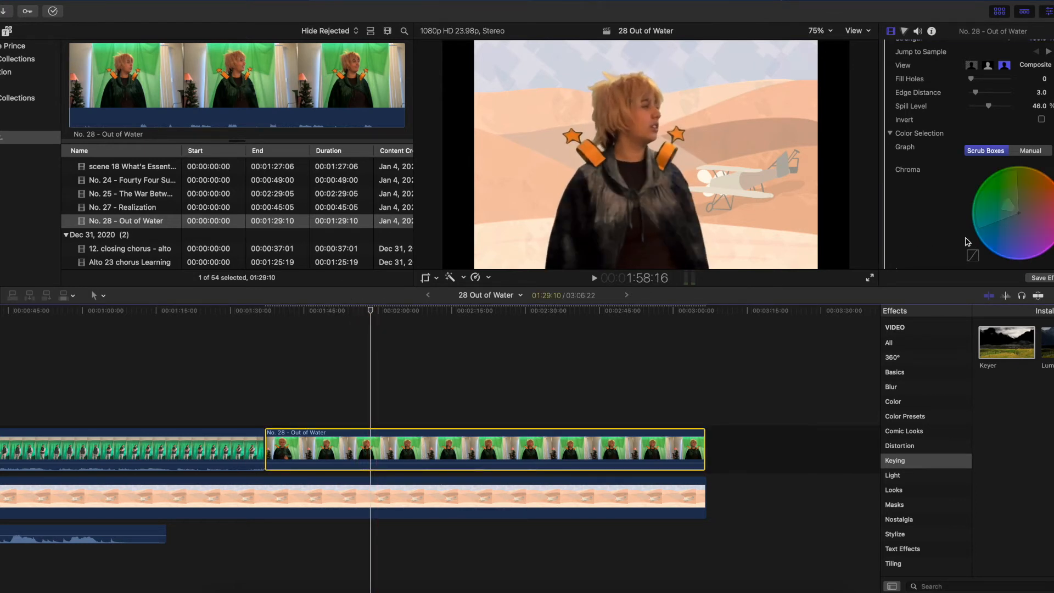
{"action": "left_click", "coordinate": [371, 311]}
{"action": "left_click_drag", "start_coordinate": [371, 313], "coordinate": [381, 314]}
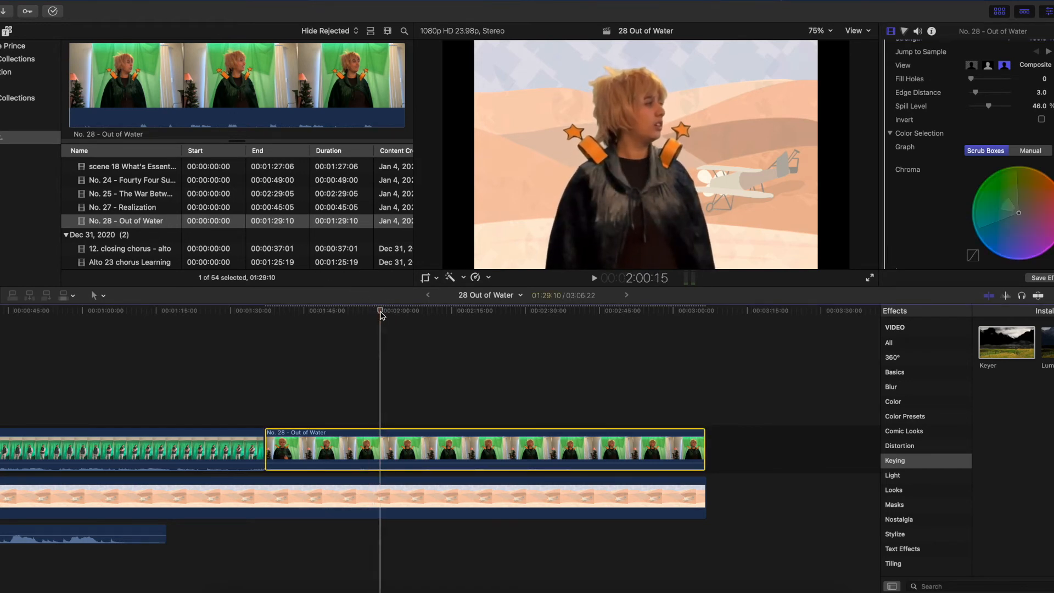
{"action": "left_click", "coordinate": [960, 233]}
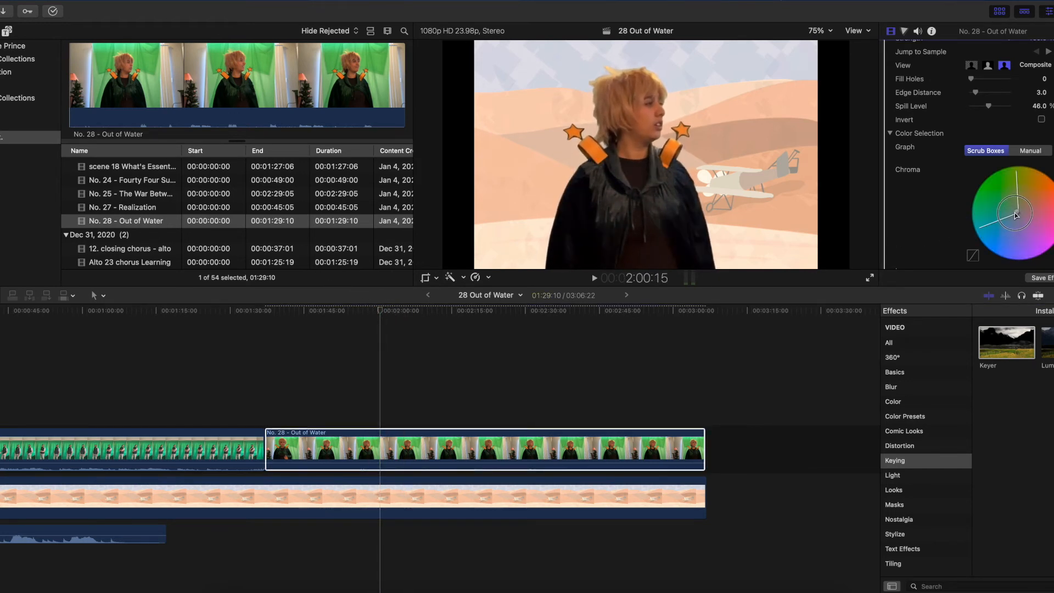
{"action": "left_click_drag", "start_coordinate": [395, 312], "coordinate": [388, 313]}
{"action": "left_click", "coordinate": [1013, 214]}
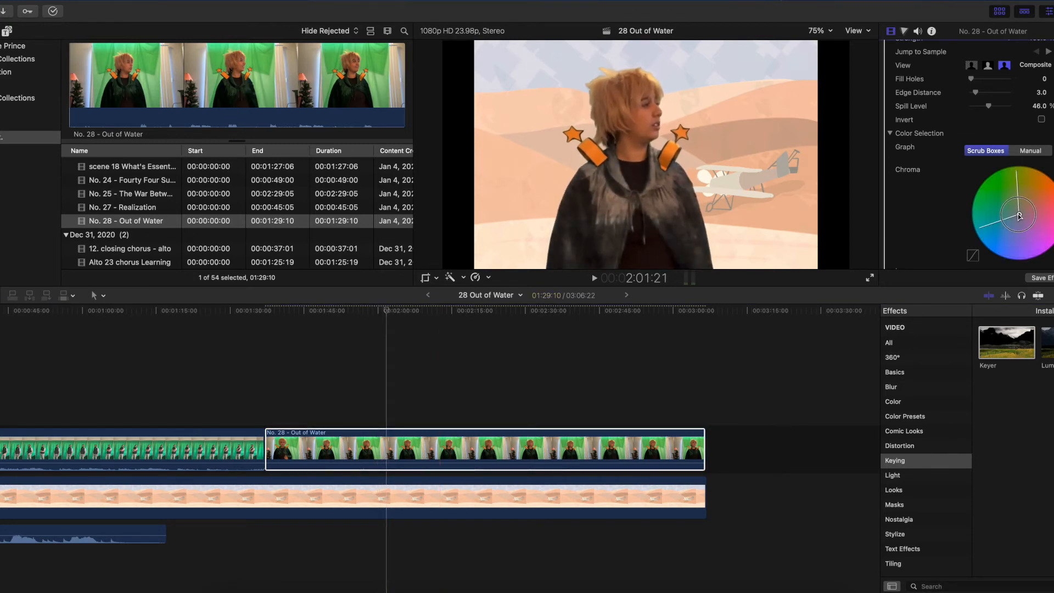
{"action": "left_click_drag", "start_coordinate": [387, 312], "coordinate": [388, 315]}
{"action": "left_click", "coordinate": [1018, 211]}
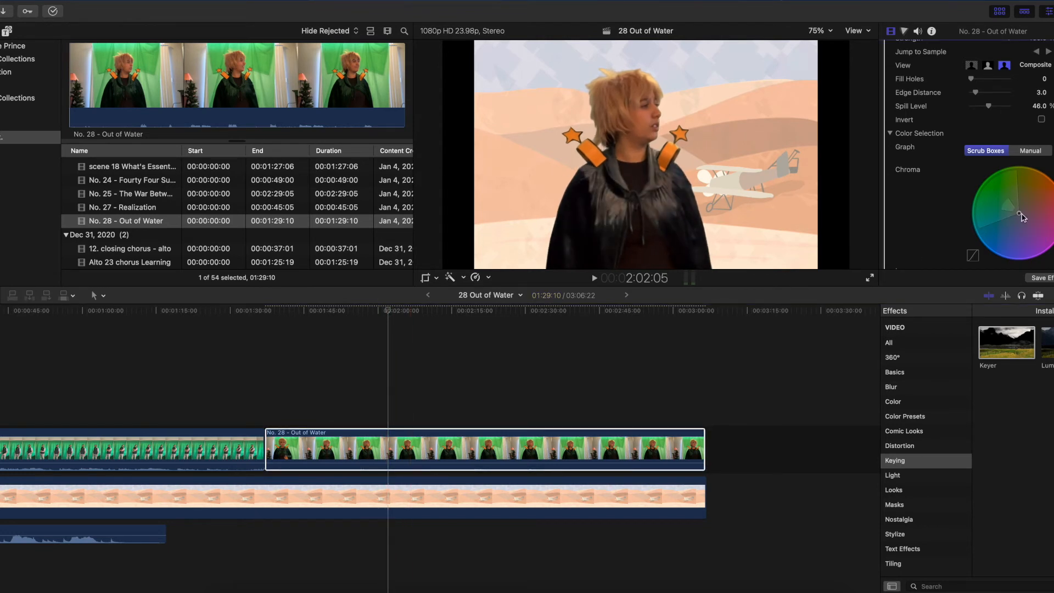
Refine the Keyer's Chroma range at 2:10:20 and 2:21:16 so the cape stays solid
{"action": "left_click", "coordinate": [390, 313]}
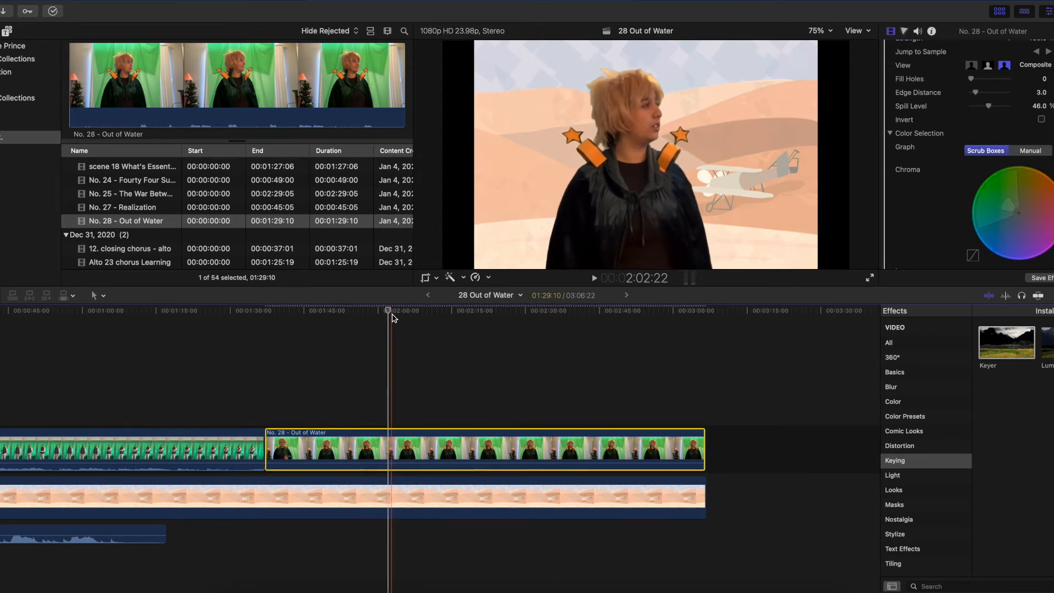
{"action": "left_click", "coordinate": [431, 312]}
{"action": "left_click", "coordinate": [1013, 214]}
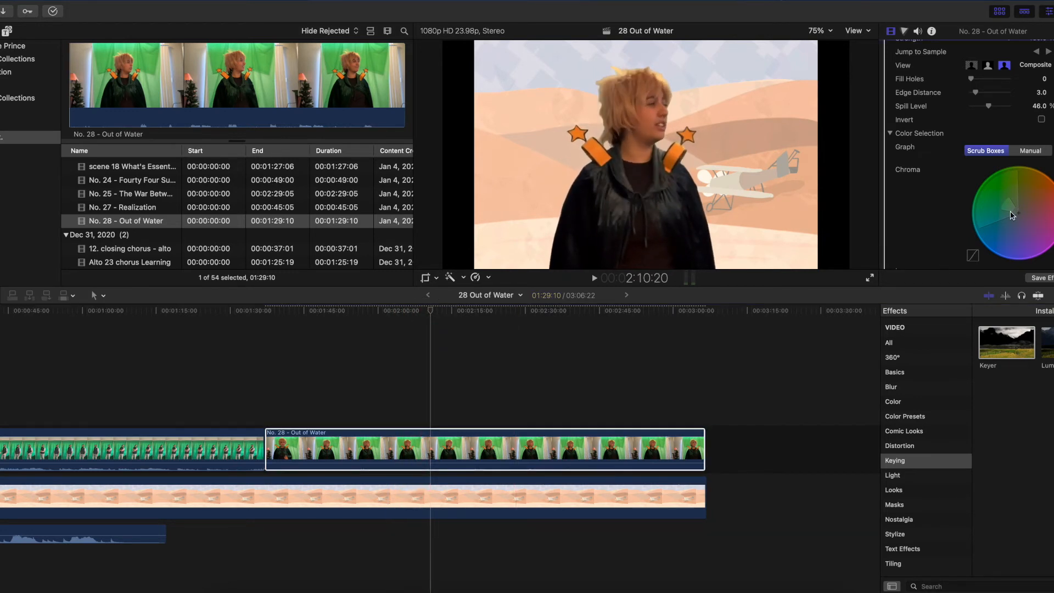
{"action": "left_click", "coordinate": [462, 312]}
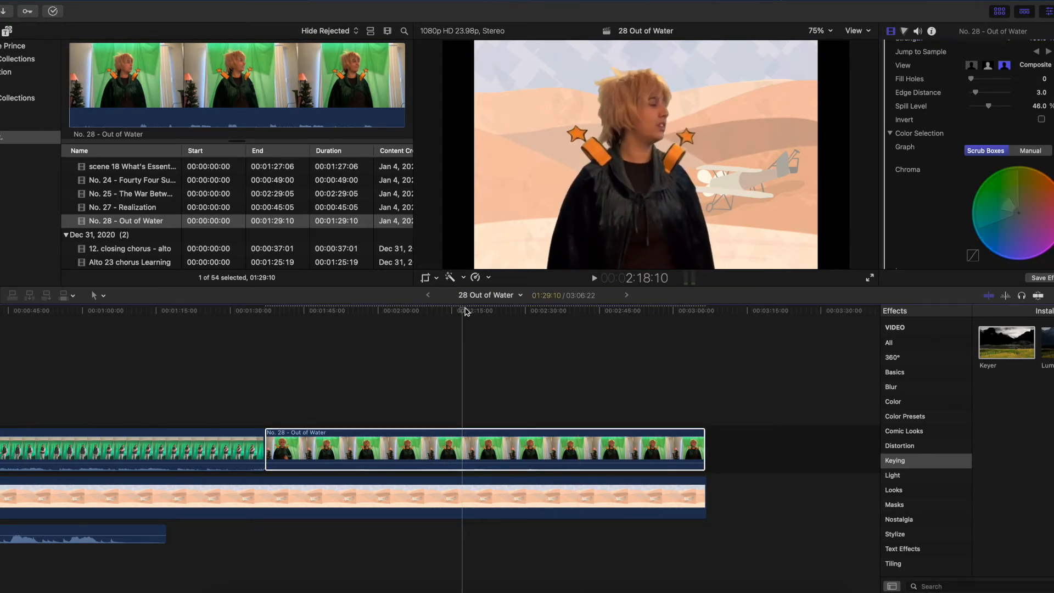
{"action": "left_click", "coordinate": [483, 311]}
{"action": "left_click", "coordinate": [970, 248]}
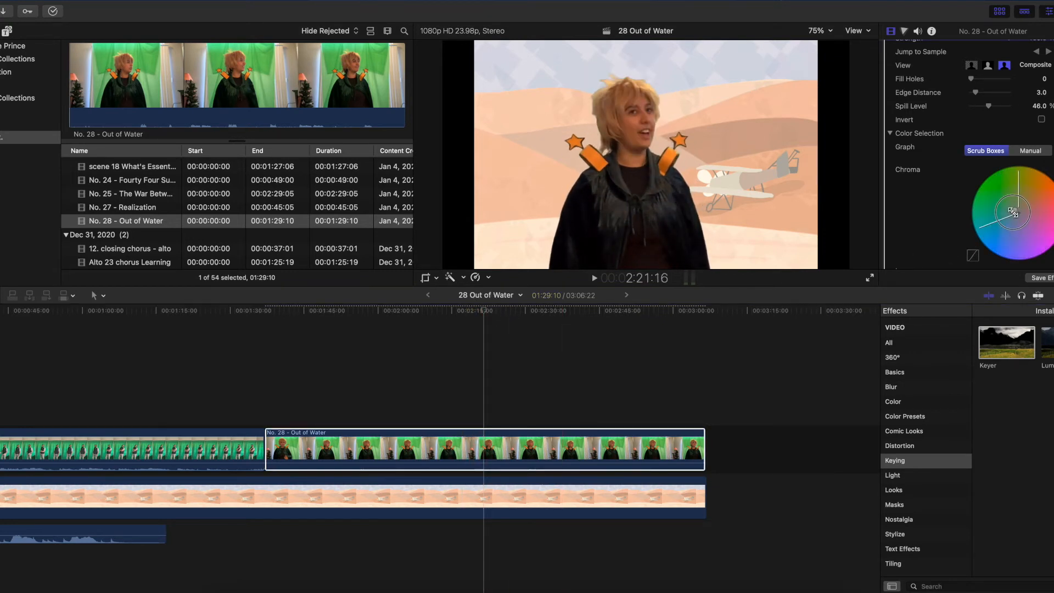
Adjust the Chroma range at 2:23:17 and 2:25:22 to remove the transparency in the cape
{"action": "left_click", "coordinate": [486, 311]}
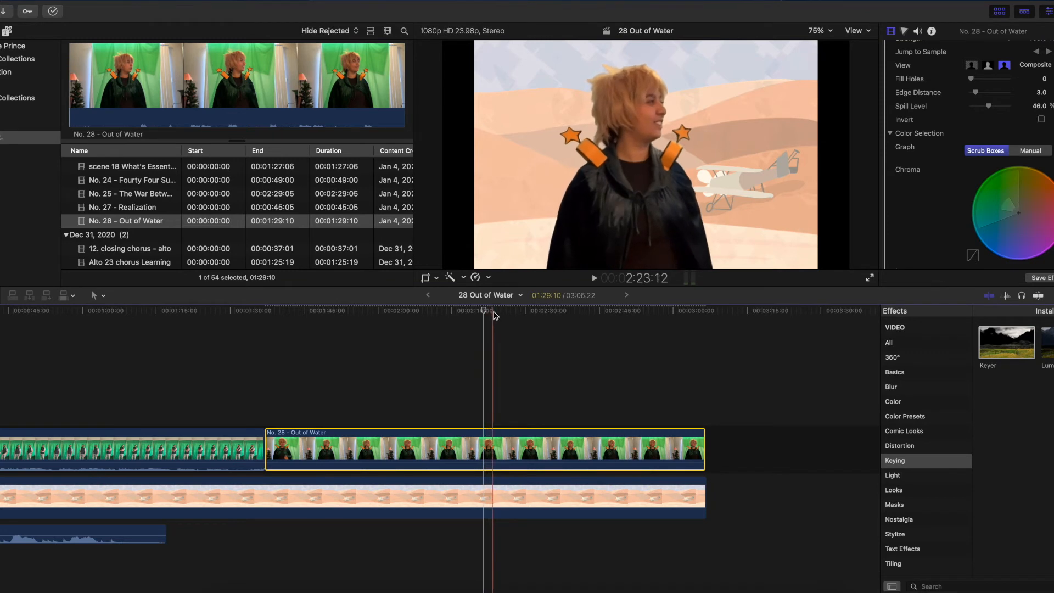
{"action": "left_click", "coordinate": [495, 312]}
{"action": "left_click", "coordinate": [1029, 218]}
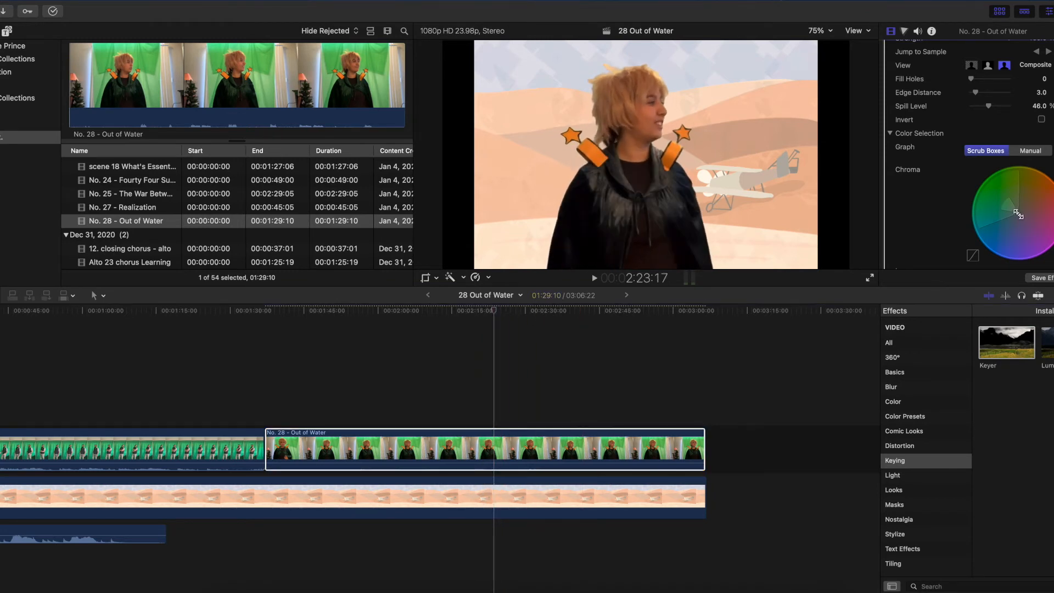
{"action": "mouse_move", "coordinate": [1013, 213]}
{"action": "key", "text": "space"}
{"action": "left_click", "coordinate": [1010, 223]}
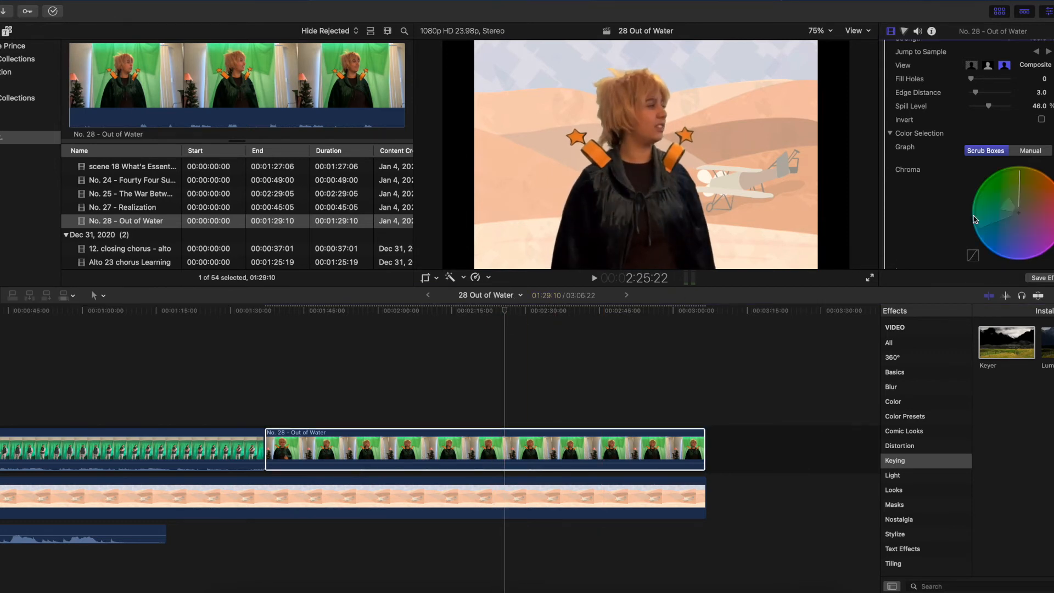
Play on from 2:25:22 and refine the Chroma range of the key at 2:26:20
{"action": "key", "text": "space"}
{"action": "left_click", "coordinate": [1008, 212]}
{"action": "left_click_drag", "start_coordinate": [444, 311], "coordinate": [510, 317]}
{"action": "left_click", "coordinate": [1012, 212]}
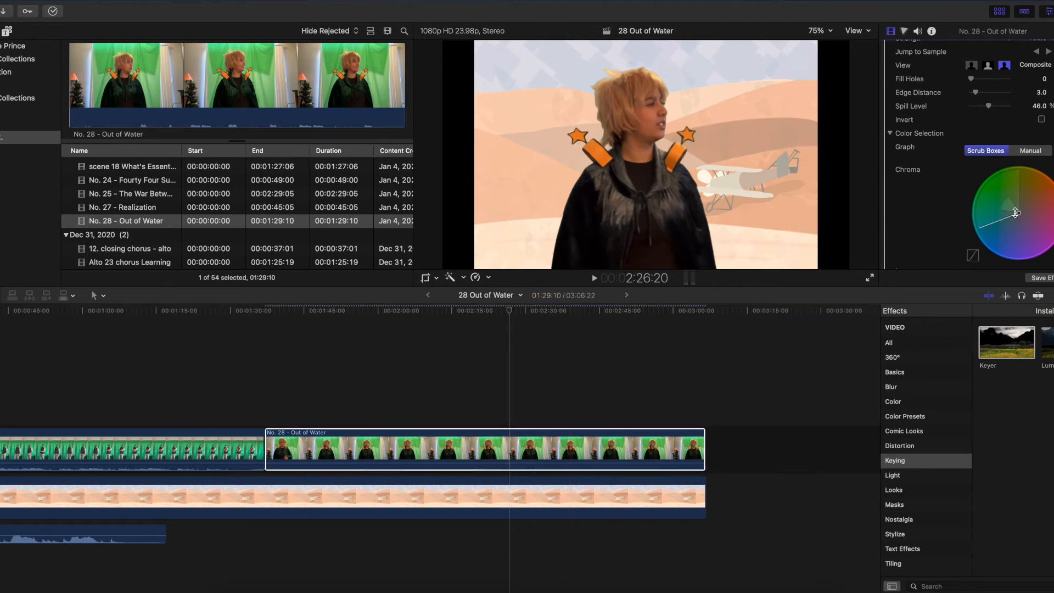
{"action": "left_click_drag", "start_coordinate": [503, 312], "coordinate": [512, 321]}
{"action": "left_click", "coordinate": [510, 323]}
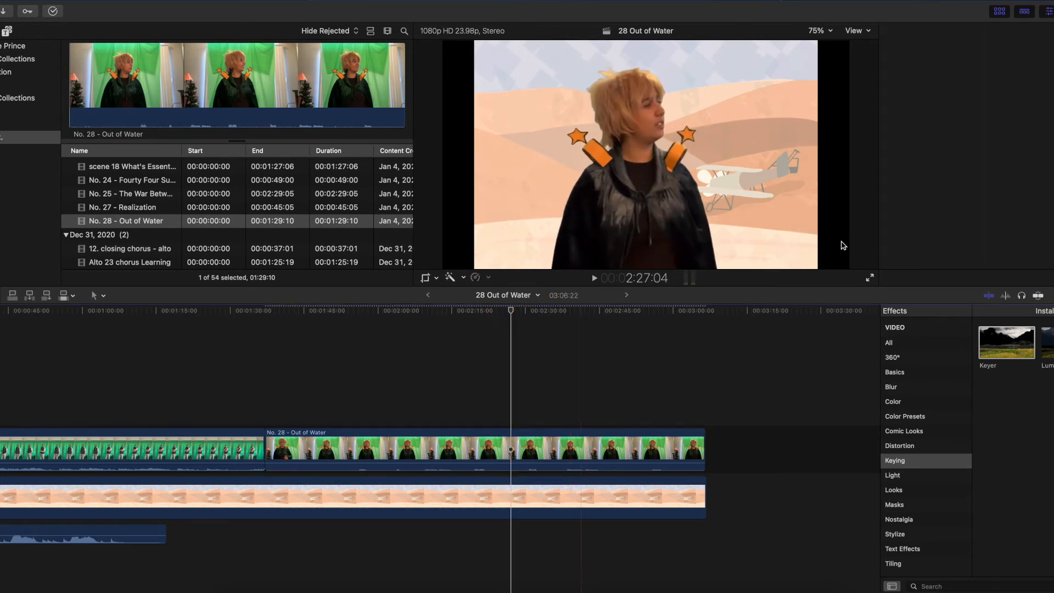
Fine-tune the Chroma range of the No. 28 - Out of Water key at 2:27:10 and check the key through the clip's end
{"action": "scroll", "coordinate": [959, 232], "scroll_direction": "down", "scroll_amount": 3}
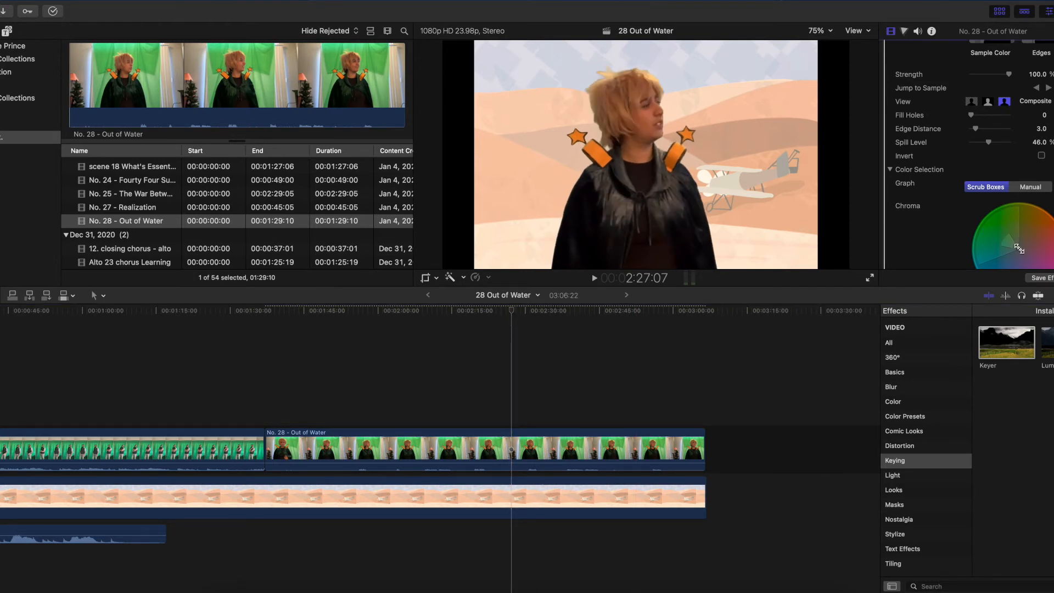
{"action": "mouse_move", "coordinate": [1017, 247]}
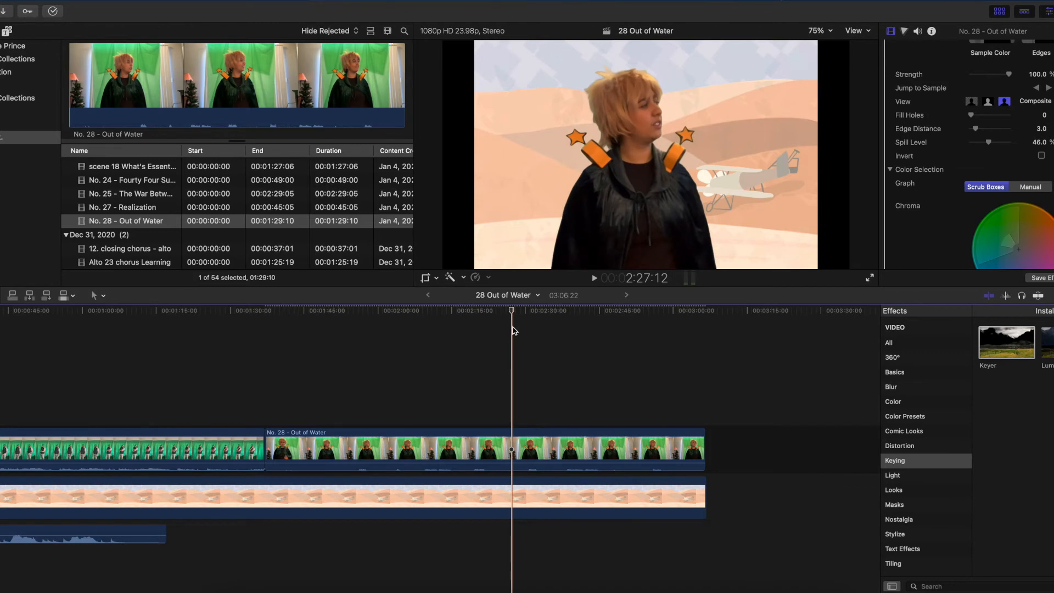
{"action": "left_click", "coordinate": [513, 328]}
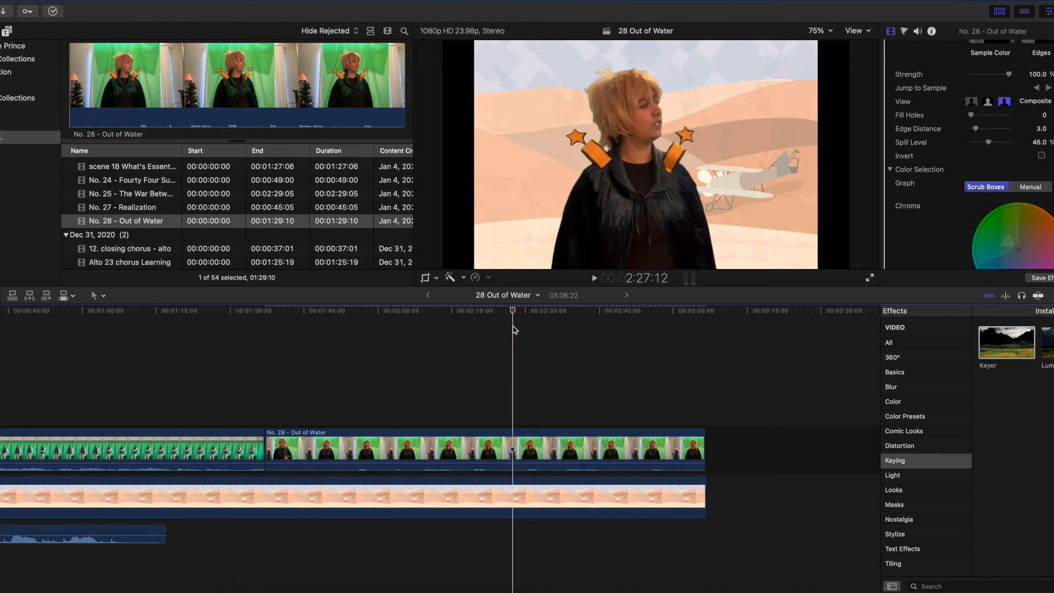
{"action": "left_click", "coordinate": [512, 311]}
{"action": "left_click_drag", "start_coordinate": [513, 312], "coordinate": [511, 311]}
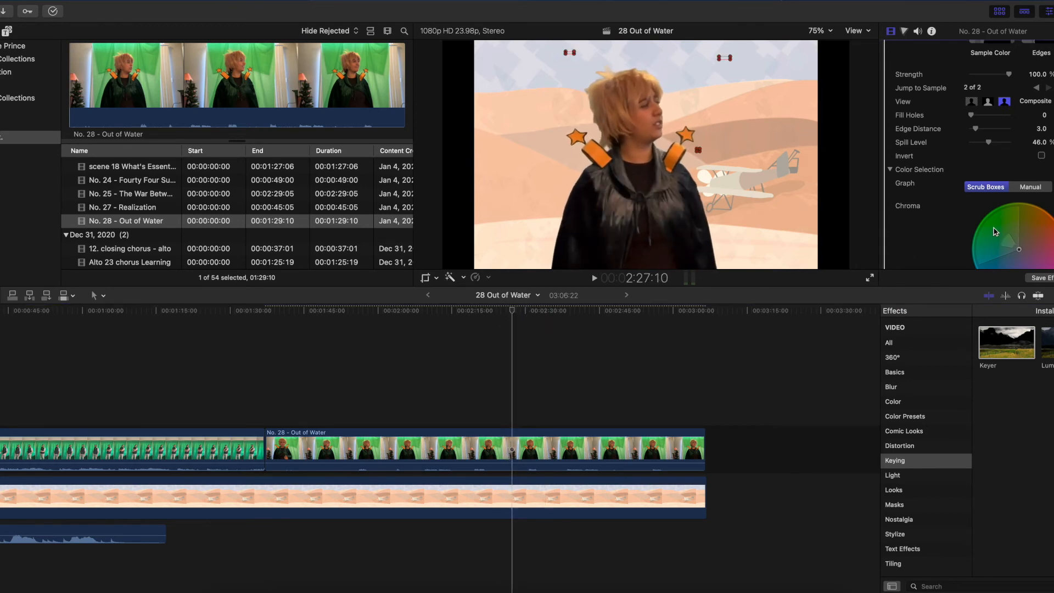
{"action": "left_click", "coordinate": [1019, 252]}
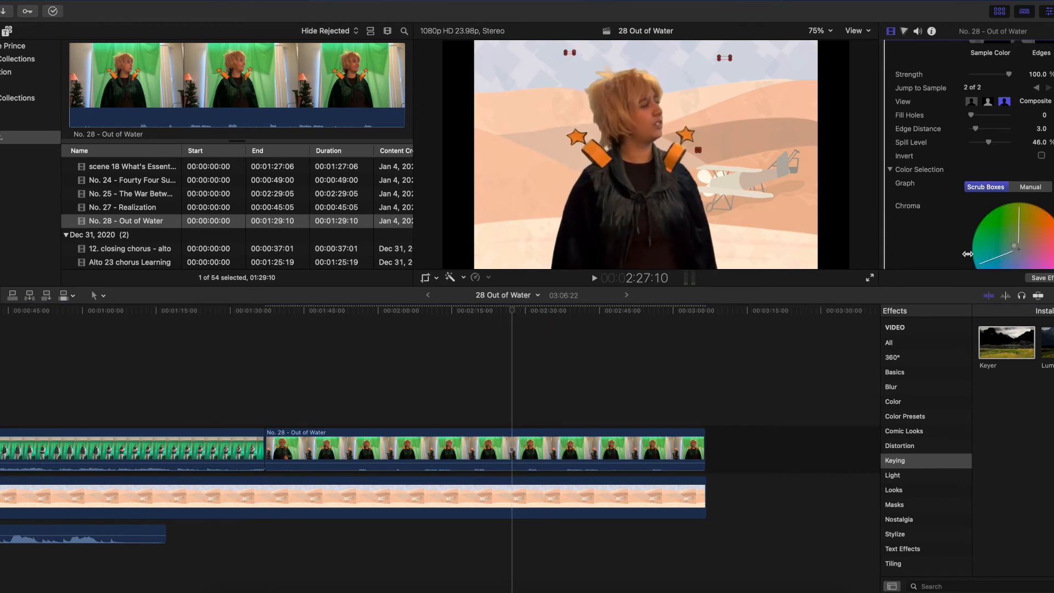
{"action": "left_click", "coordinate": [513, 312]}
{"action": "left_click_drag", "start_coordinate": [513, 312], "coordinate": [713, 317]}
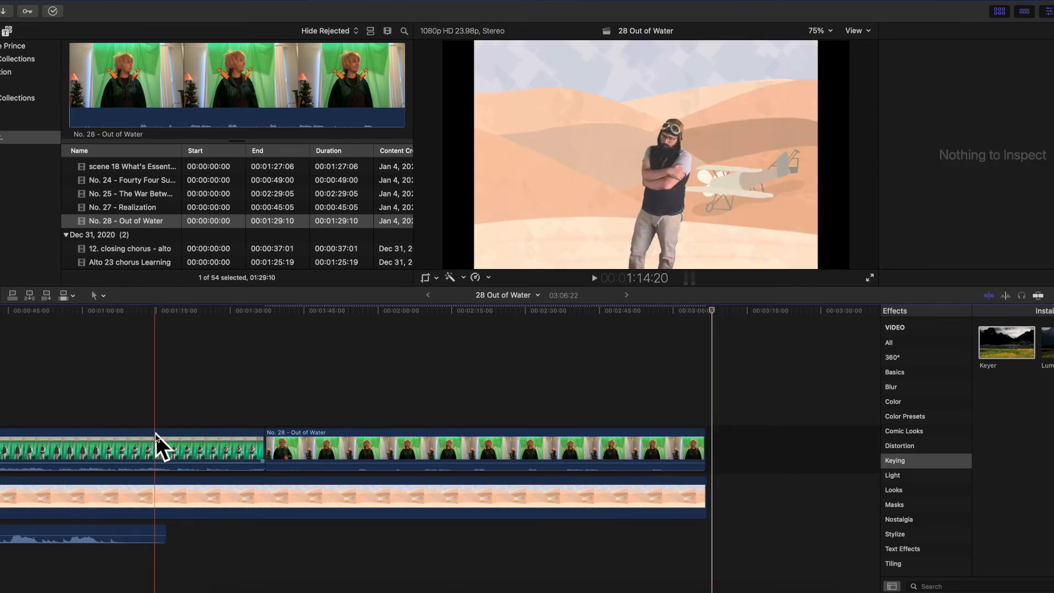
Stack the No. 28 - Out of Water clip above IMG_2506, then use Transform to shrink it and place the actor at the picture's lower left
{"action": "left_click_drag", "start_coordinate": [328, 450], "coordinate": [3, 399]}
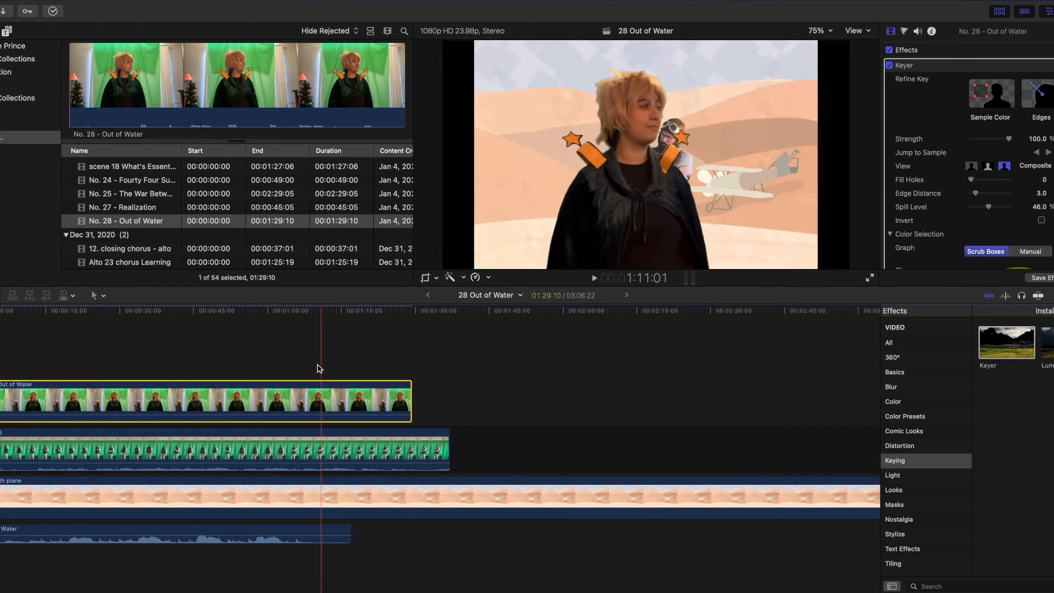
{"action": "left_click", "coordinate": [436, 279]}
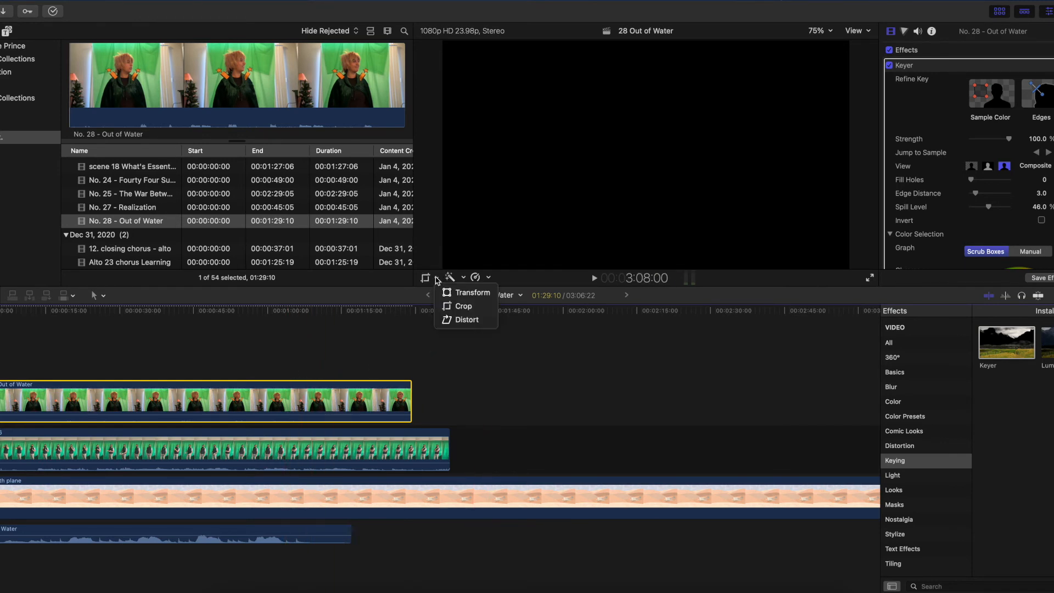
{"action": "left_click", "coordinate": [450, 294]}
{"action": "left_click", "coordinate": [157, 311]}
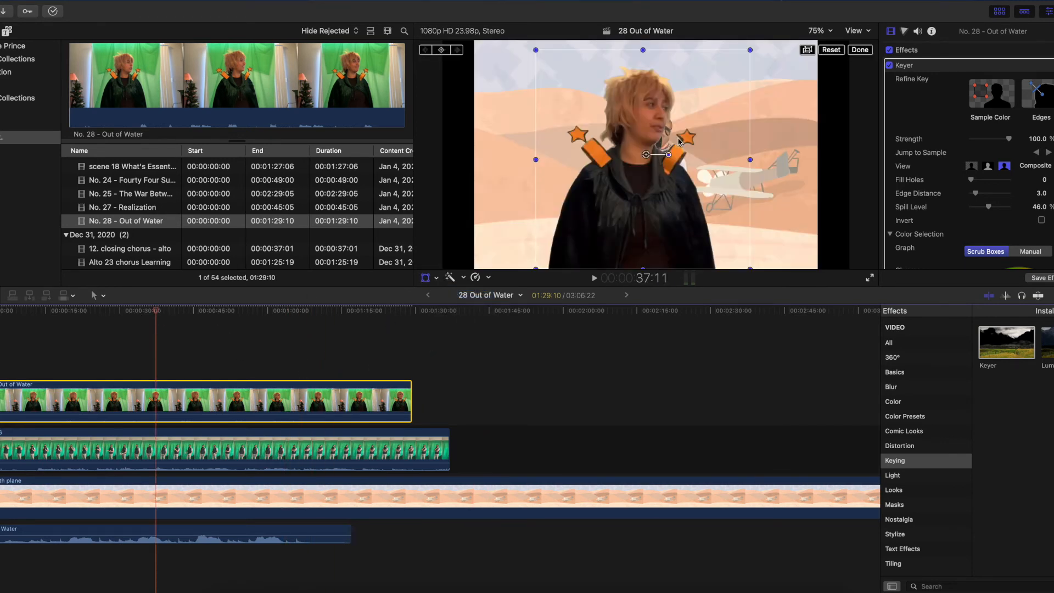
{"action": "left_click_drag", "start_coordinate": [751, 50], "coordinate": [683, 109]}
{"action": "left_click_drag", "start_coordinate": [628, 200], "coordinate": [510, 239]}
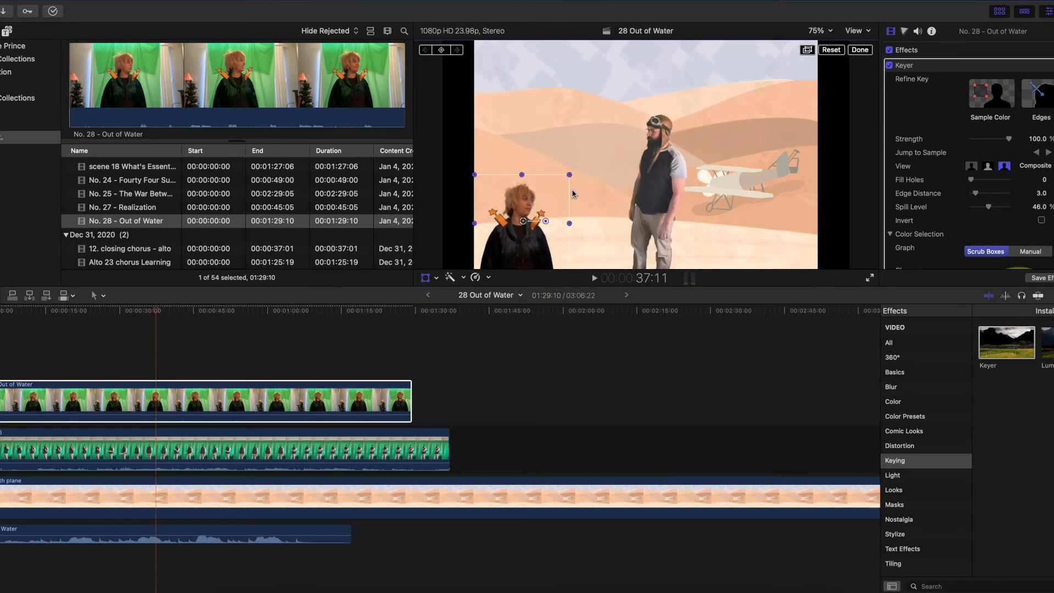
{"action": "left_click_drag", "start_coordinate": [570, 177], "coordinate": [582, 163]}
{"action": "left_click_drag", "start_coordinate": [528, 259], "coordinate": [545, 245]}
Enlarge IMG_2506 with Transform and move the pilot lower and toward the plane
{"action": "left_click", "coordinate": [245, 447]}
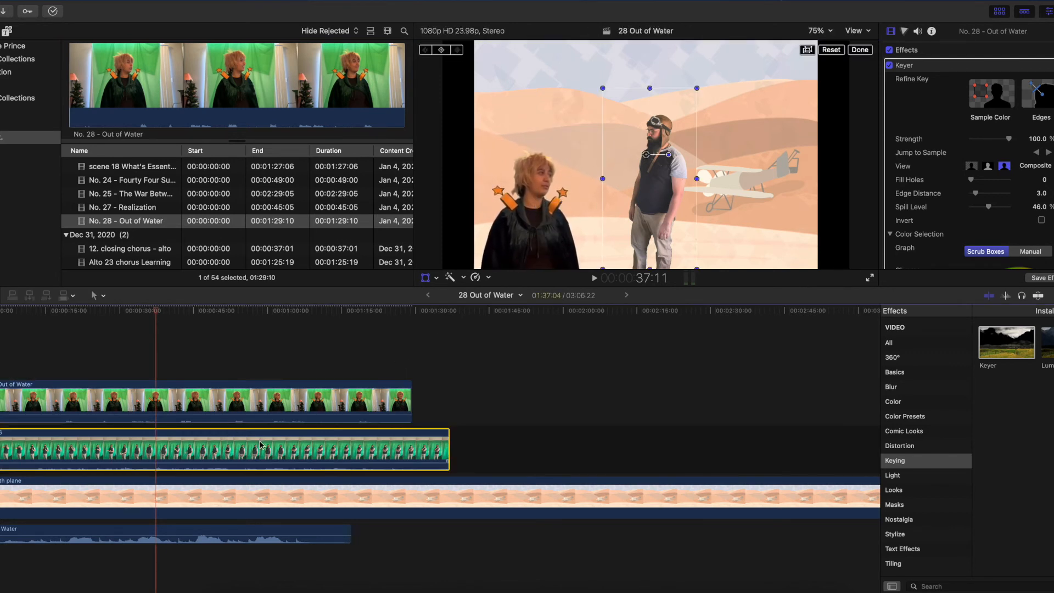
{"action": "left_click_drag", "start_coordinate": [697, 89], "coordinate": [707, 74]}
{"action": "left_click_drag", "start_coordinate": [690, 194], "coordinate": [718, 220]}
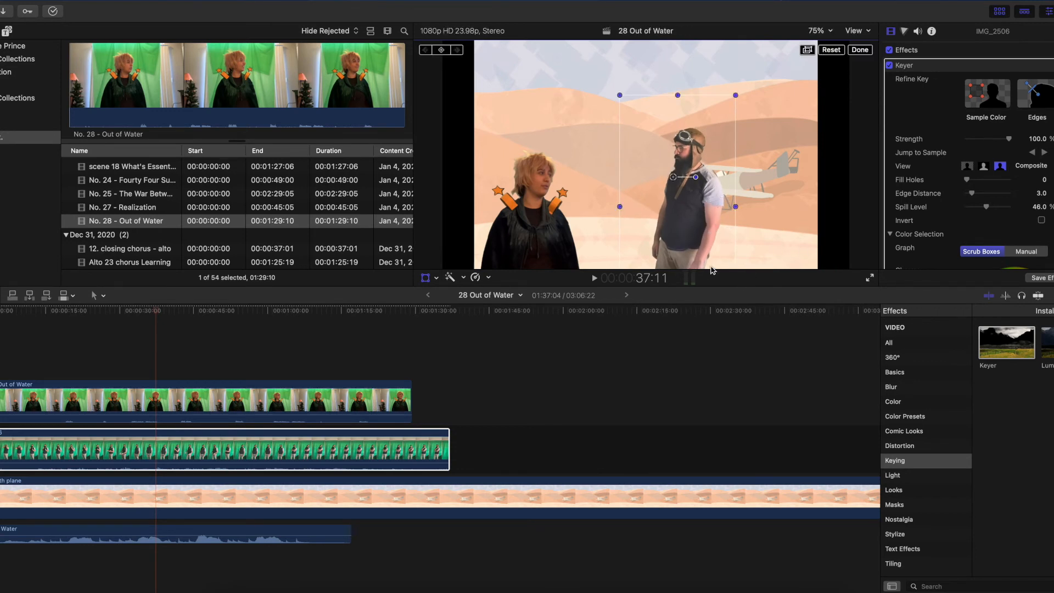
Compare both actors at 19:15, then enlarge IMG_2506 slightly more and raise the pilot in the frame
{"action": "left_click", "coordinate": [277, 405]}
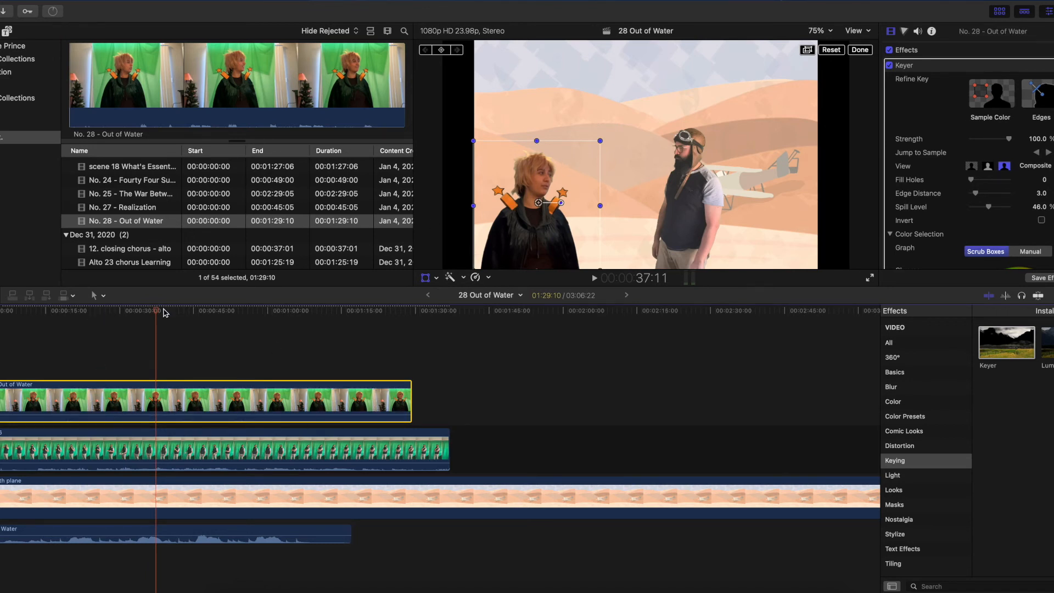
{"action": "left_click_drag", "start_coordinate": [159, 313], "coordinate": [68, 316]}
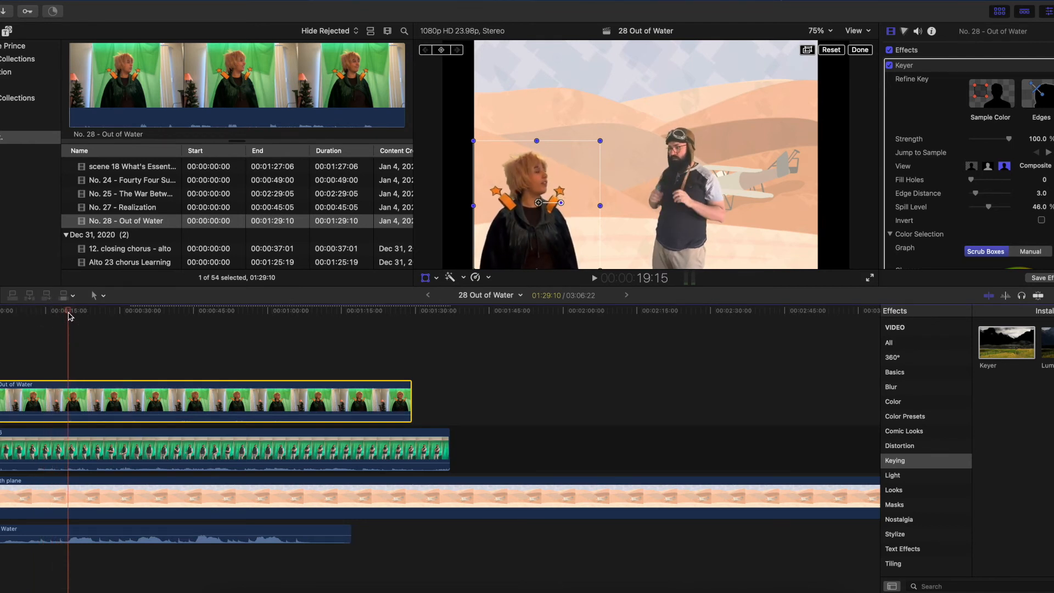
{"action": "left_click", "coordinate": [117, 448]}
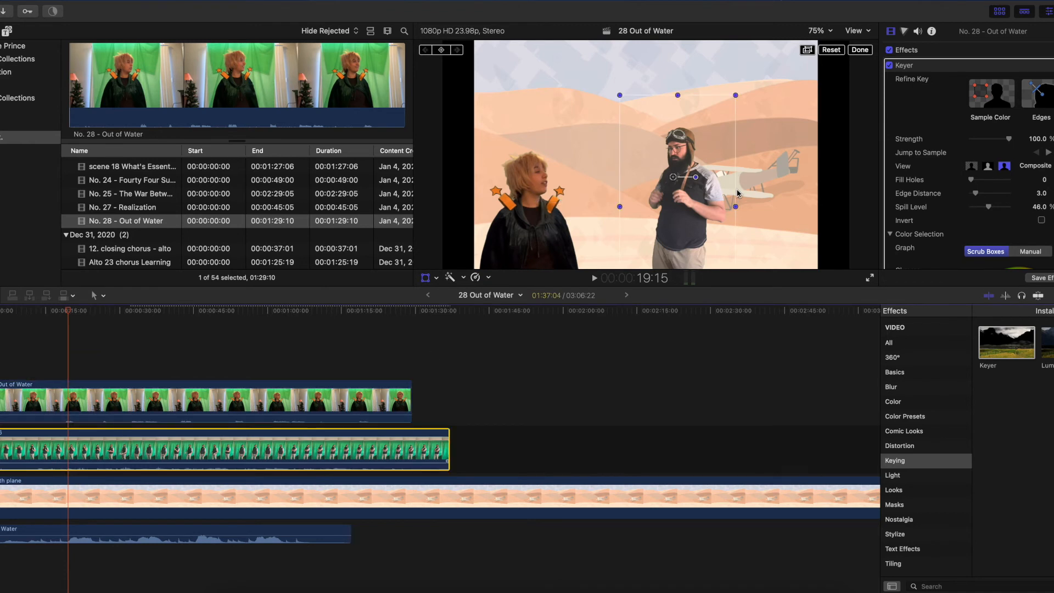
{"action": "left_click_drag", "start_coordinate": [713, 175], "coordinate": [719, 166]}
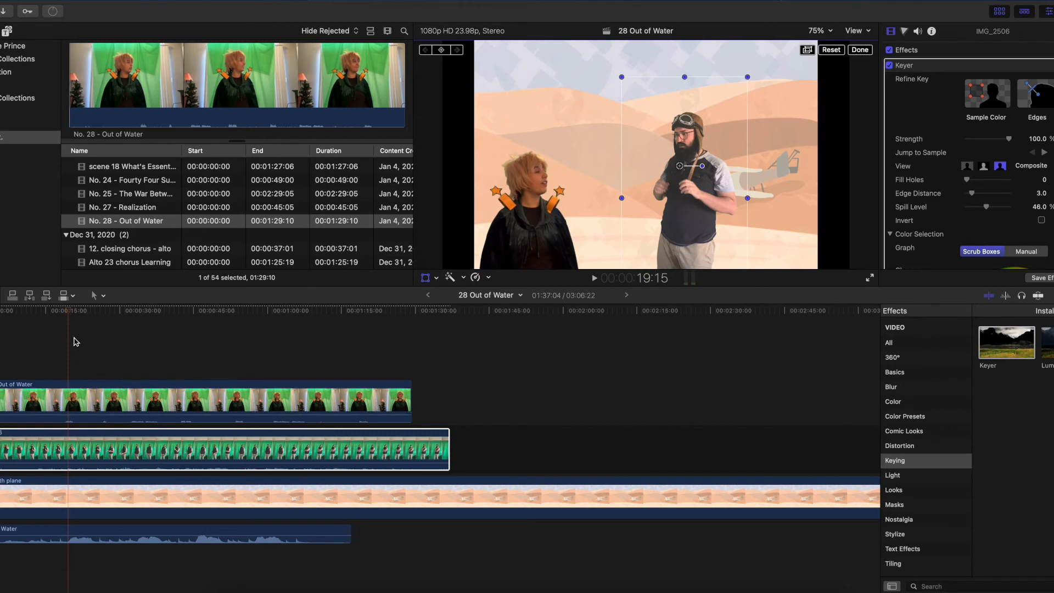
Reposition IMG_2506 to X 249 px, Y -57 px at 32:15 and check the framing at 1:02:02 and the timeline's start
{"action": "left_click_drag", "start_coordinate": [67, 311], "coordinate": [134, 314]}
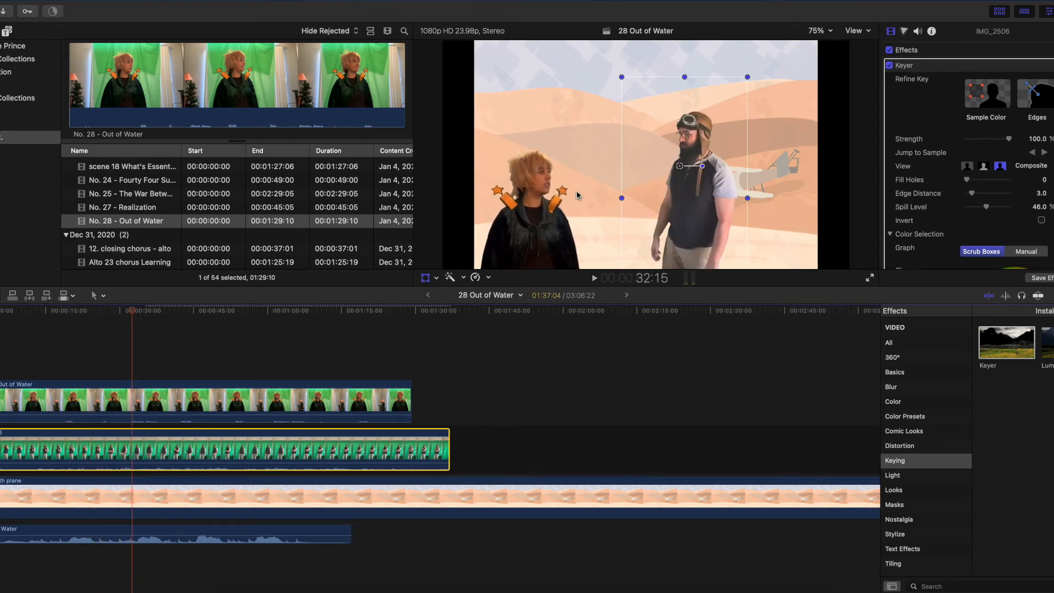
{"action": "left_click_drag", "start_coordinate": [731, 167], "coordinate": [750, 168]}
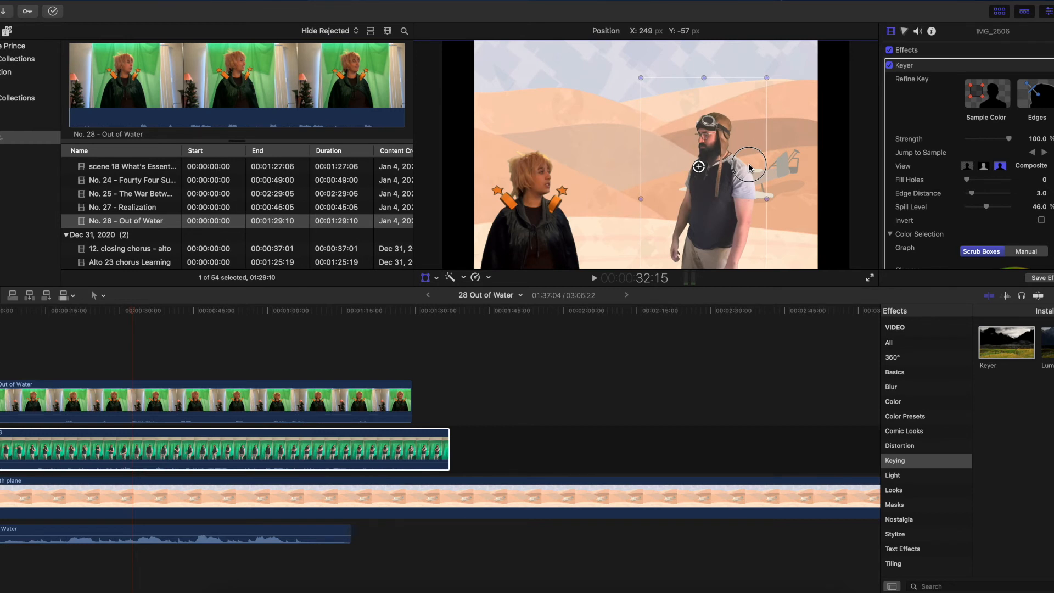
{"action": "left_click_drag", "start_coordinate": [749, 167], "coordinate": [749, 167]}
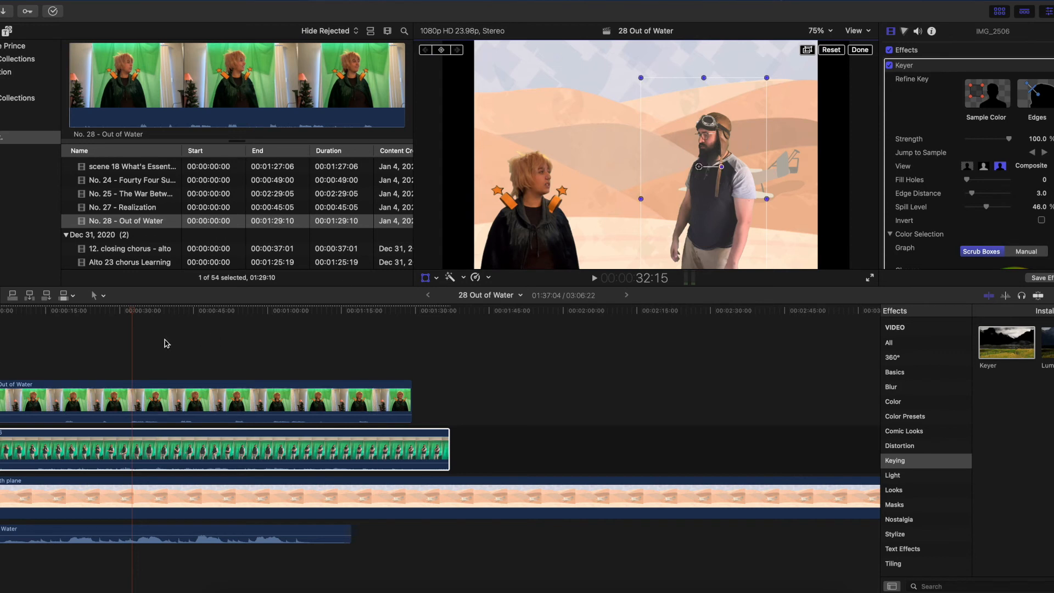
{"action": "left_click_drag", "start_coordinate": [127, 312], "coordinate": [278, 315]}
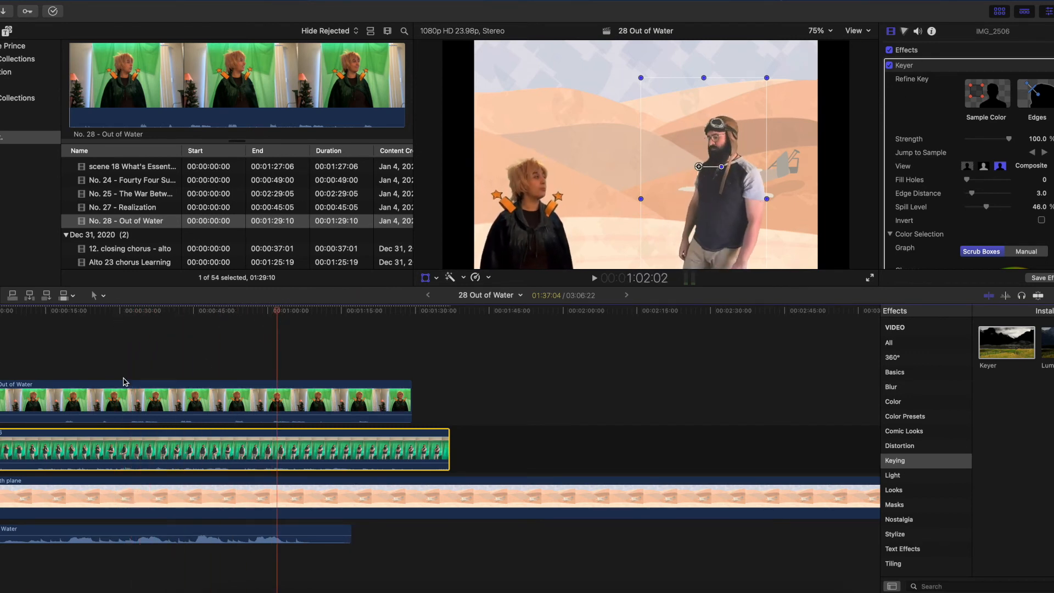
{"action": "left_click", "coordinate": [1, 371]}
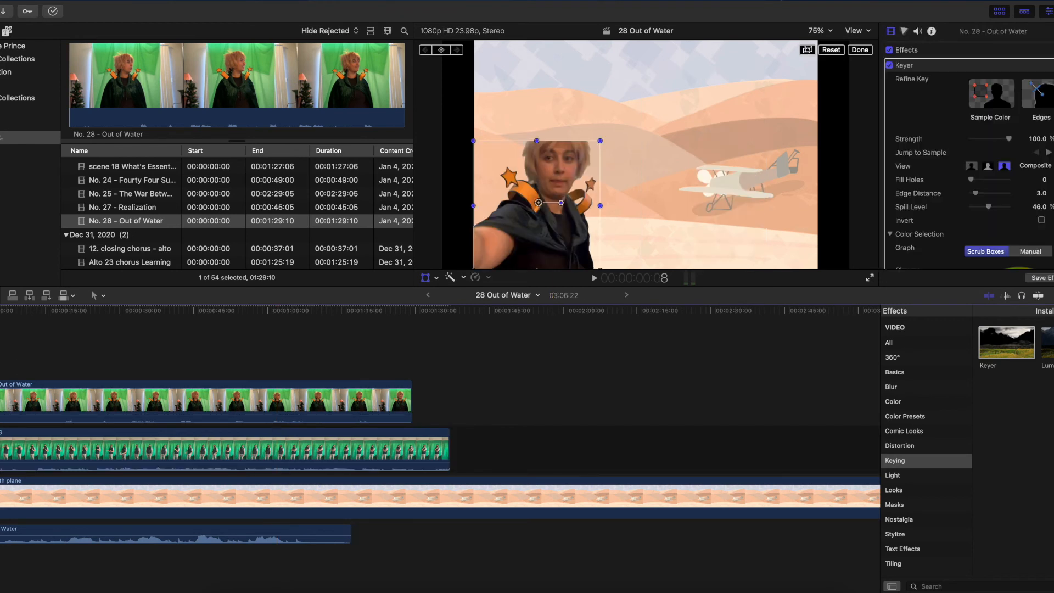
Play the opening to 8:00, then move the 28 Out of Water song audio and the No. 28 - Out of Water clip later
{"action": "key", "text": "space"}
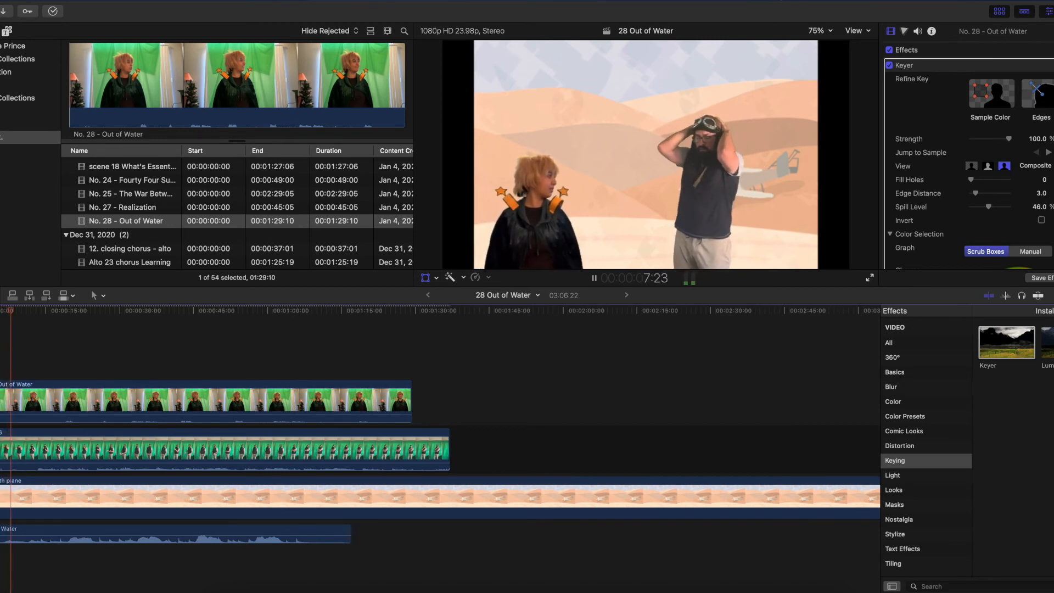
{"action": "key", "text": "space"}
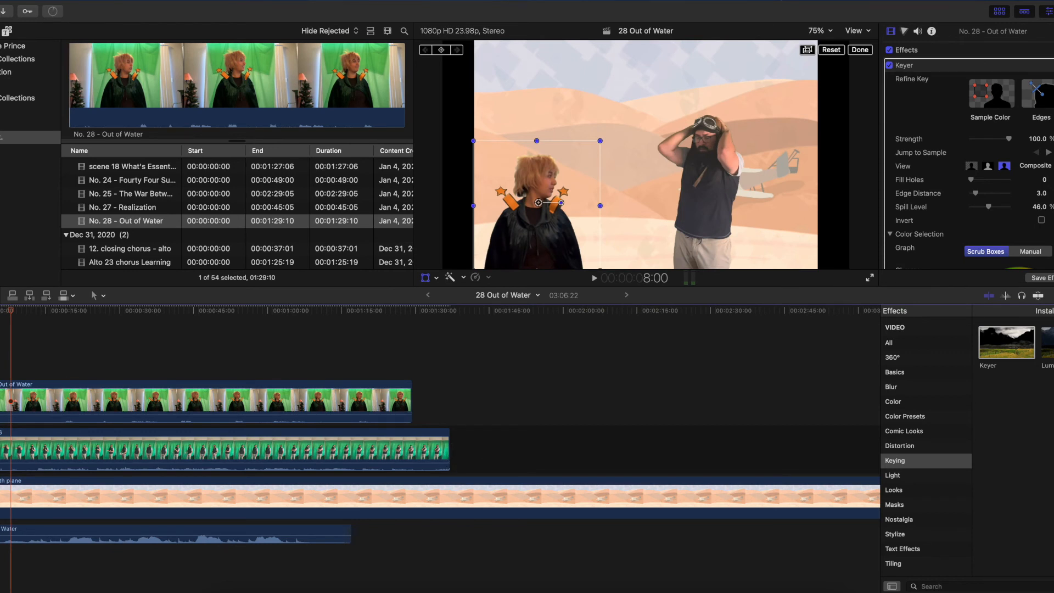
{"action": "left_click_drag", "start_coordinate": [11, 530], "coordinate": [39, 532]}
{"action": "left_click_drag", "start_coordinate": [80, 405], "coordinate": [183, 405]}
Trim about 5 seconds off the start of IMG_2506 and play the timeline from the beginning to 12:08
{"action": "left_click_drag", "start_coordinate": [0, 450], "coordinate": [4, 450]}
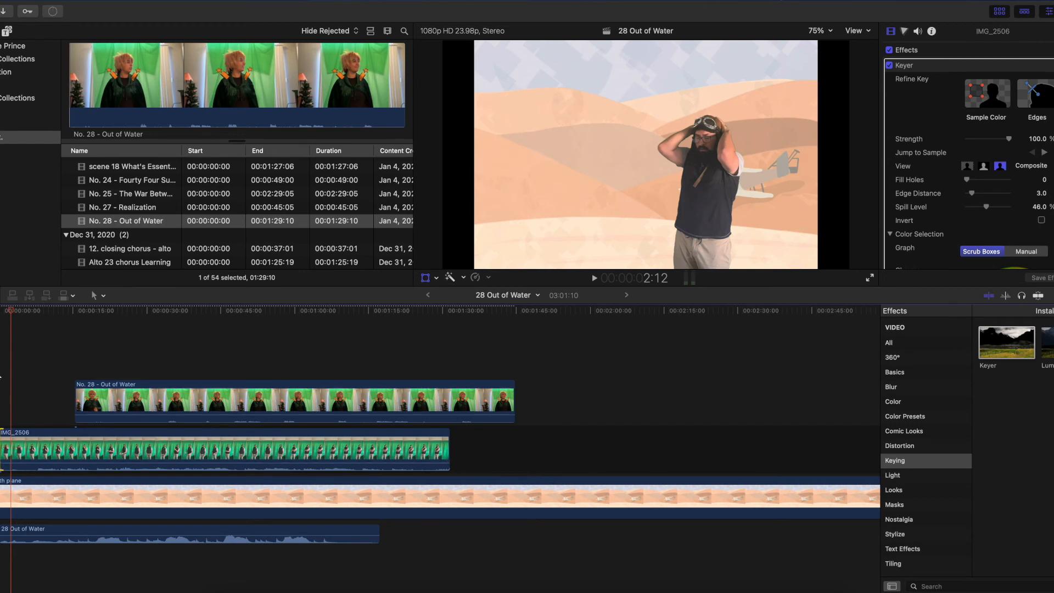
{"action": "left_click", "coordinate": [2, 311]}
{"action": "key", "text": "space"}
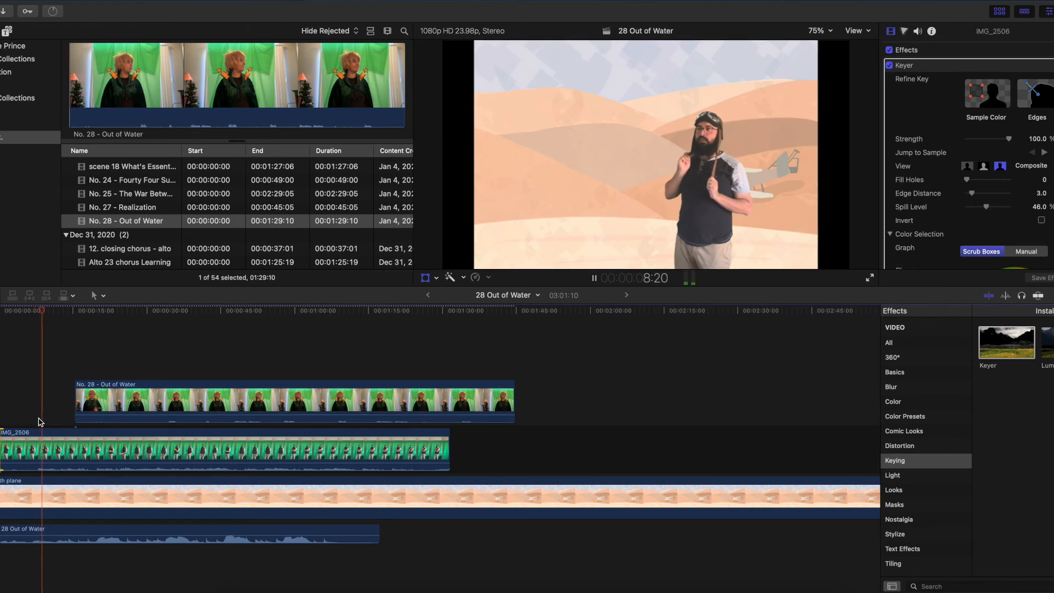
{"action": "mouse_move", "coordinate": [70, 464]}
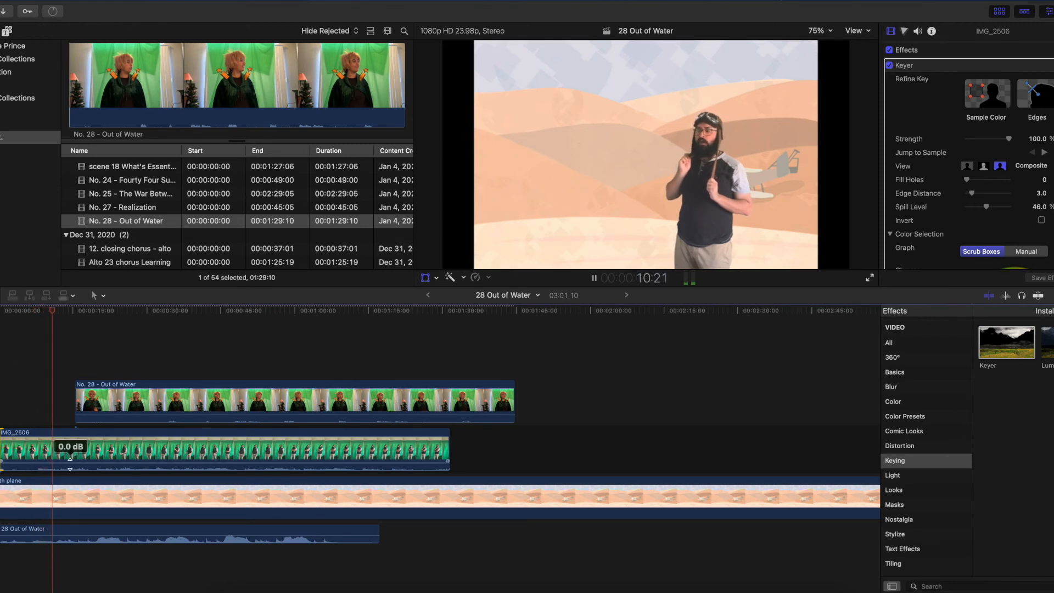
{"action": "key", "text": "space"}
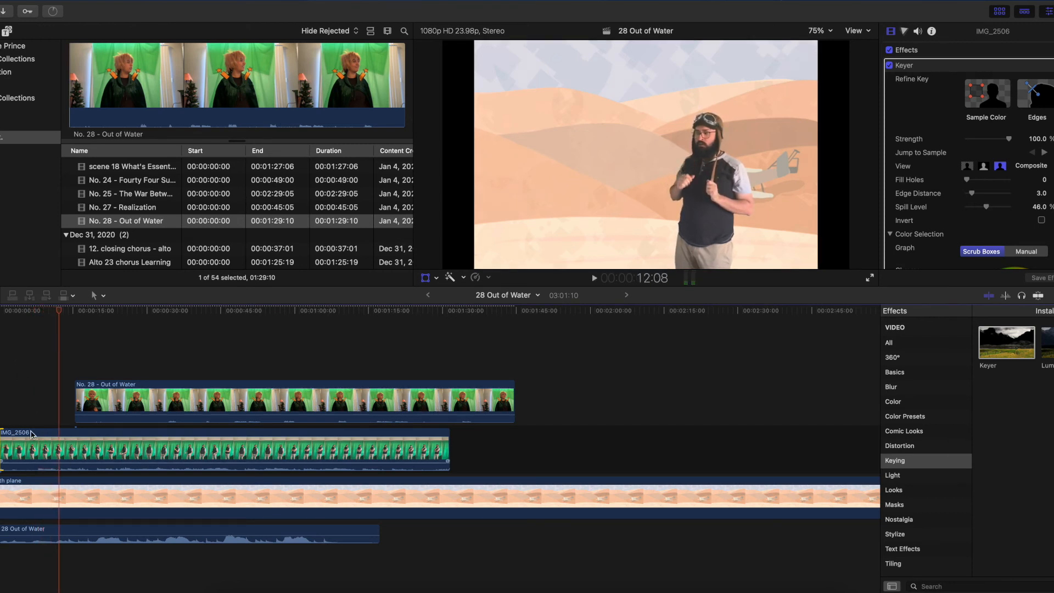
{"action": "scroll", "coordinate": [102, 181], "scroll_direction": "up", "scroll_amount": 10}
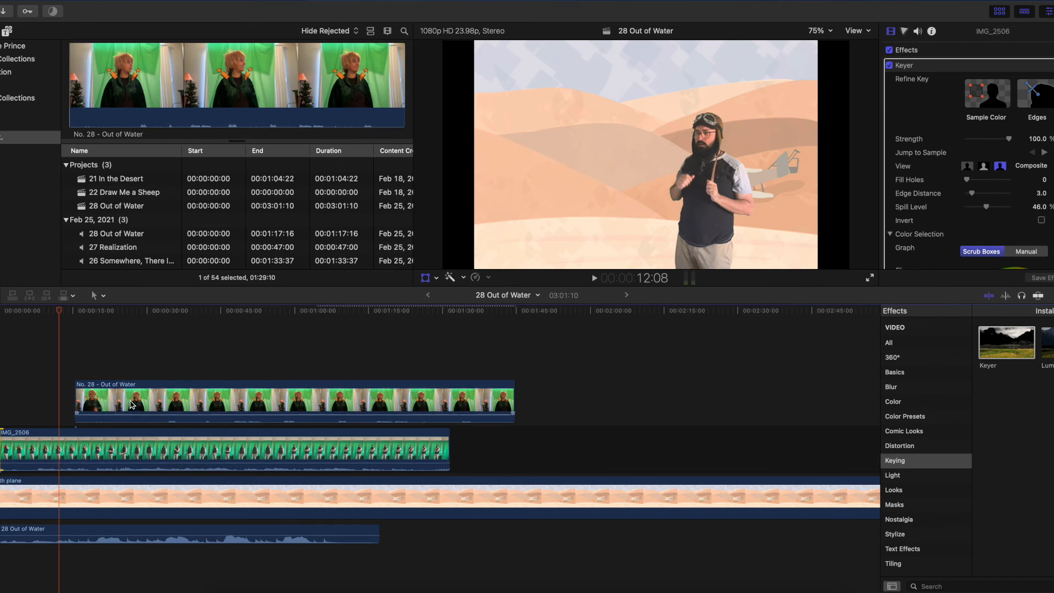
Move the No. 28 - Out of Water clip back toward the timeline's start and play both actors together to 15:16
{"action": "left_click_drag", "start_coordinate": [132, 405], "coordinate": [74, 405]}
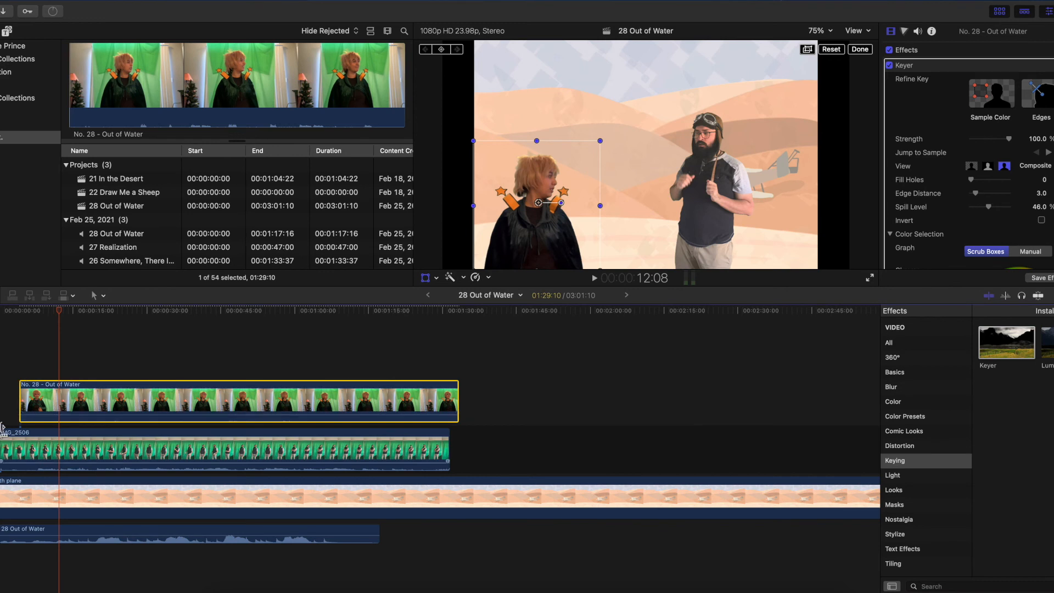
{"action": "left_click", "coordinate": [30, 311]}
{"action": "key", "text": "space"}
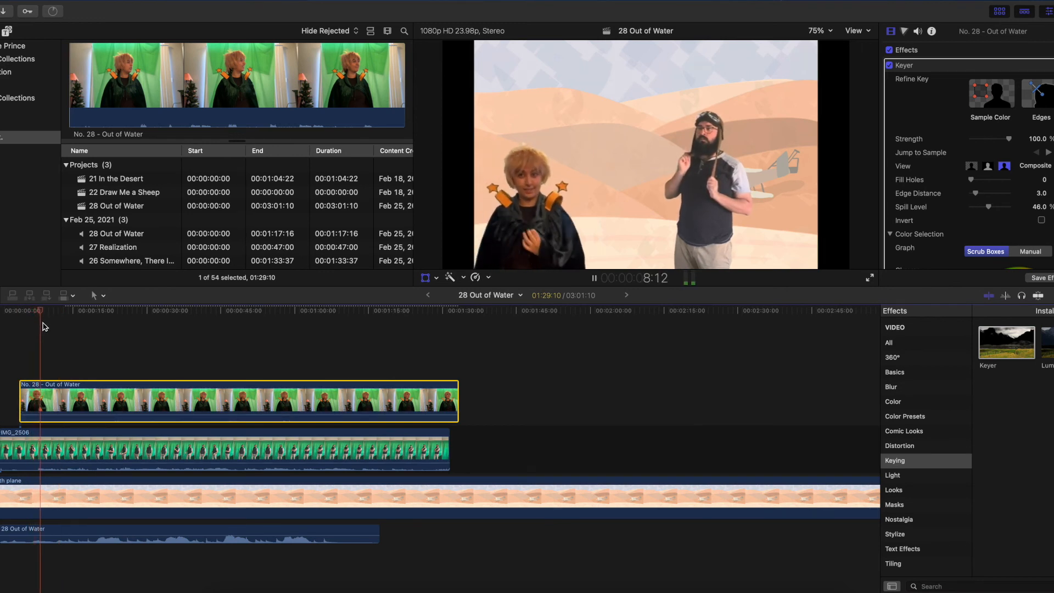
{"action": "key", "text": "XF86AudioRaiseVolume"}
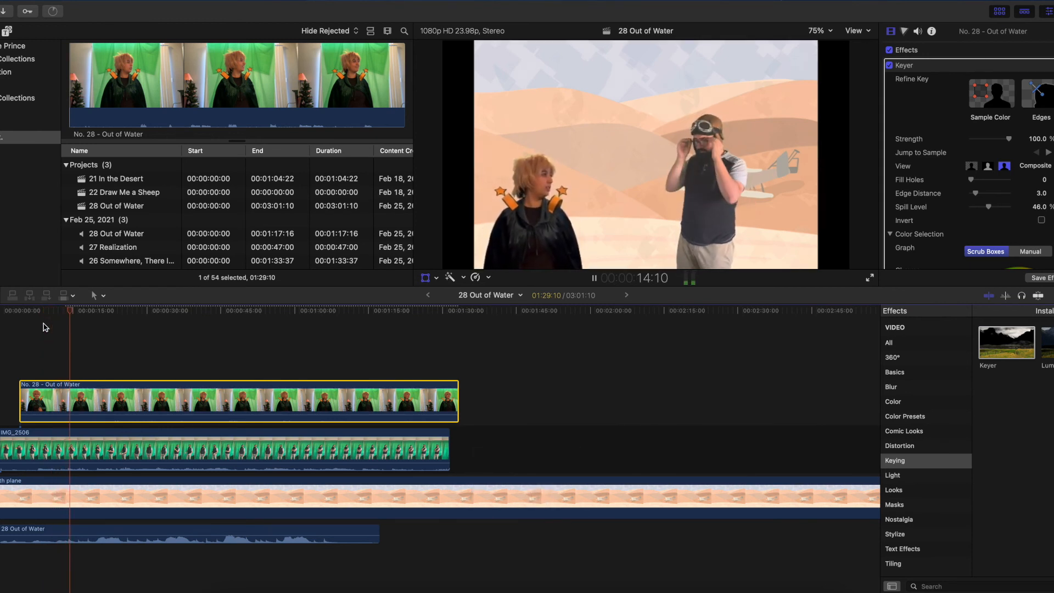
{"action": "key", "text": "space"}
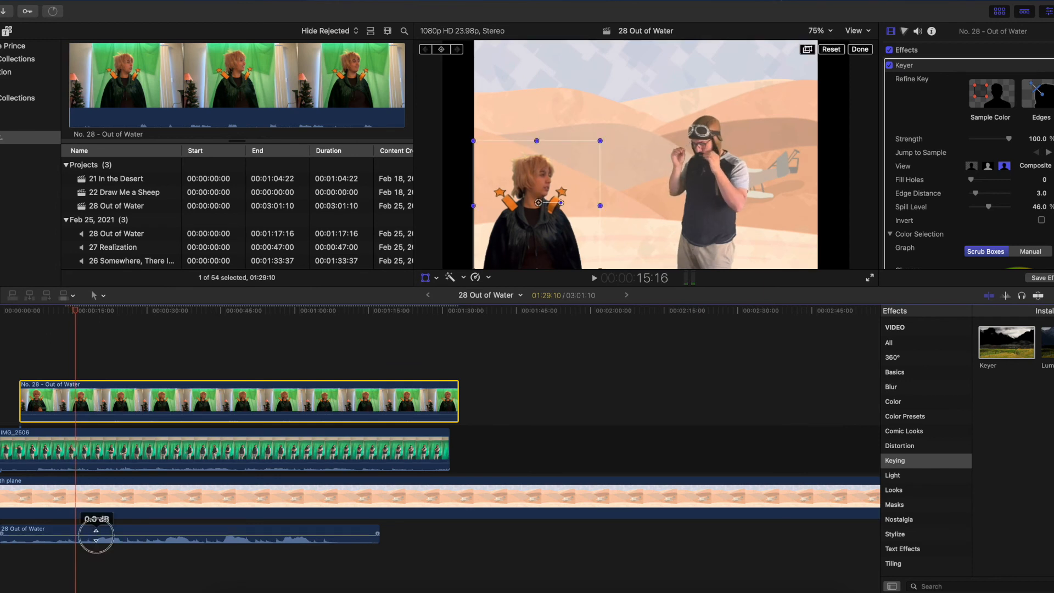
Lower the 28 Out of Water song audio to -12.0 dB and play a short stretch to check the mix
{"action": "left_click_drag", "start_coordinate": [96, 536], "coordinate": [96, 537]}
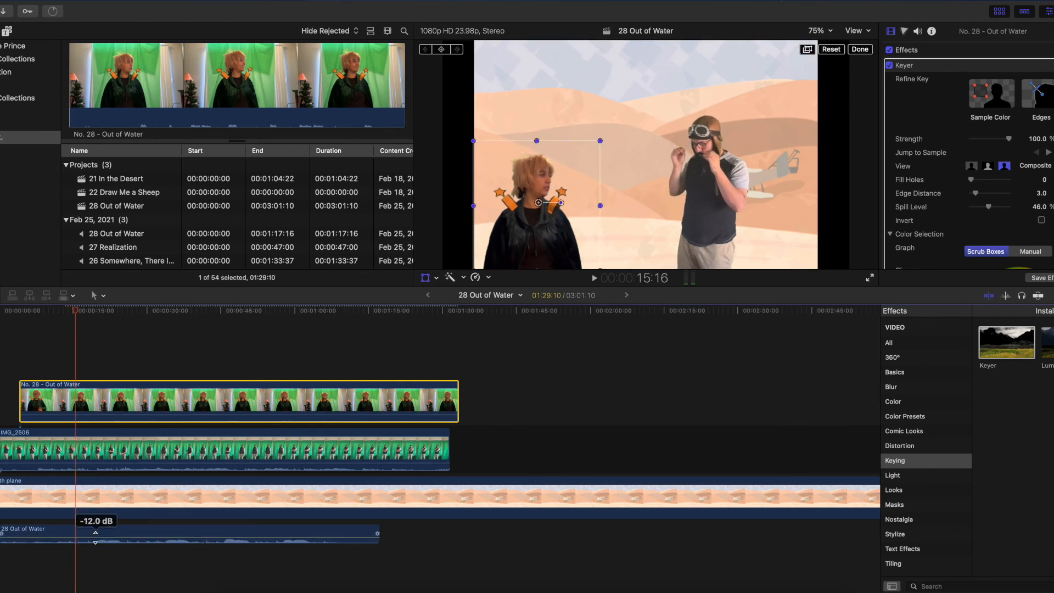
{"action": "key", "text": "space"}
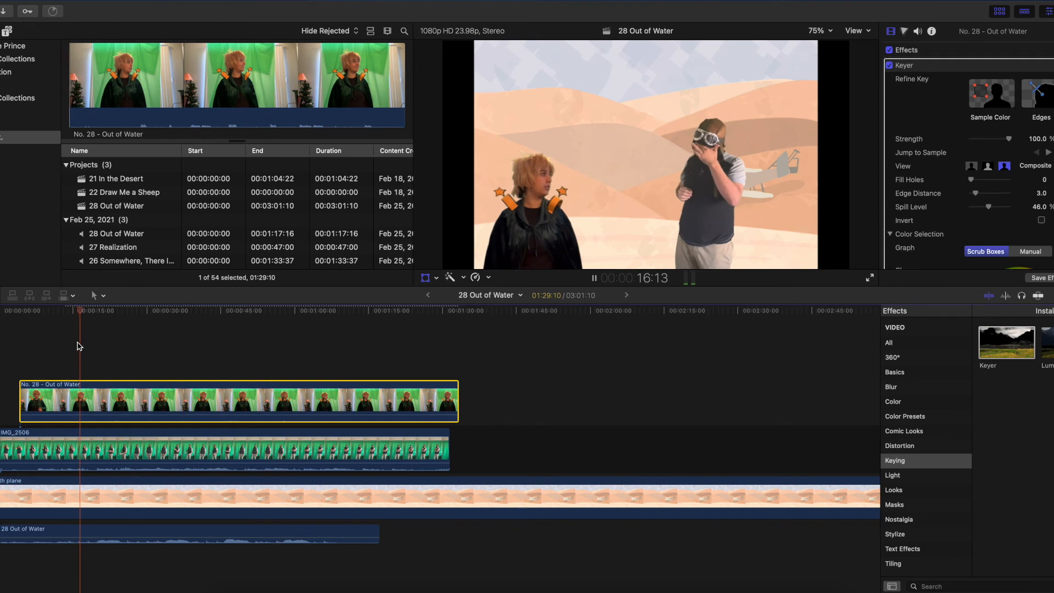
{"action": "key", "text": "space"}
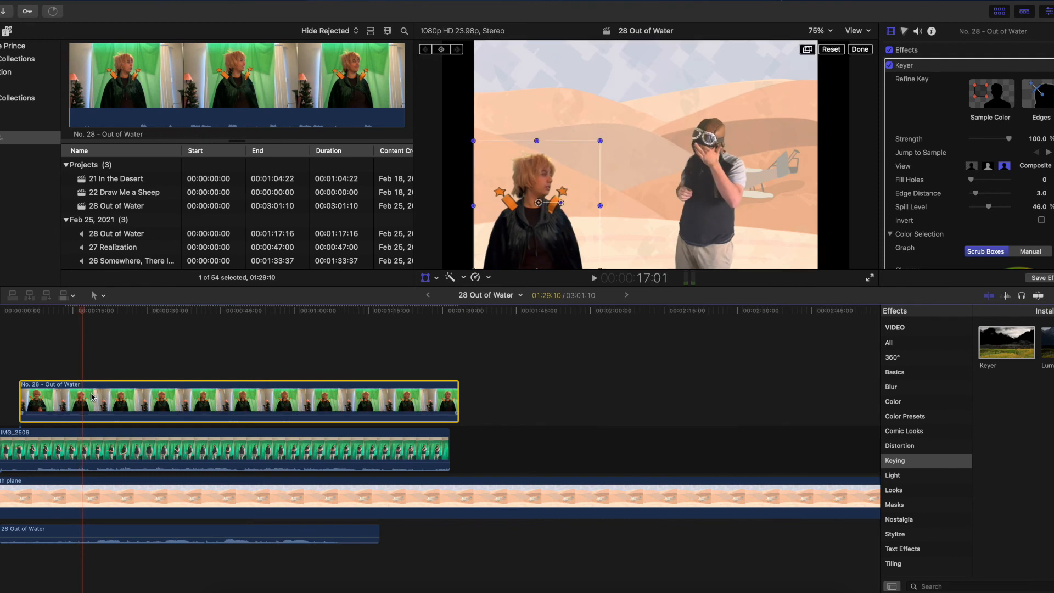
Nudge the No. 28 - Out of Water clip slightly earlier twice, checking its sync with IMG_2506 at 21:23 and around 16 seconds
{"action": "left_click_drag", "start_coordinate": [99, 398], "coordinate": [91, 397]}
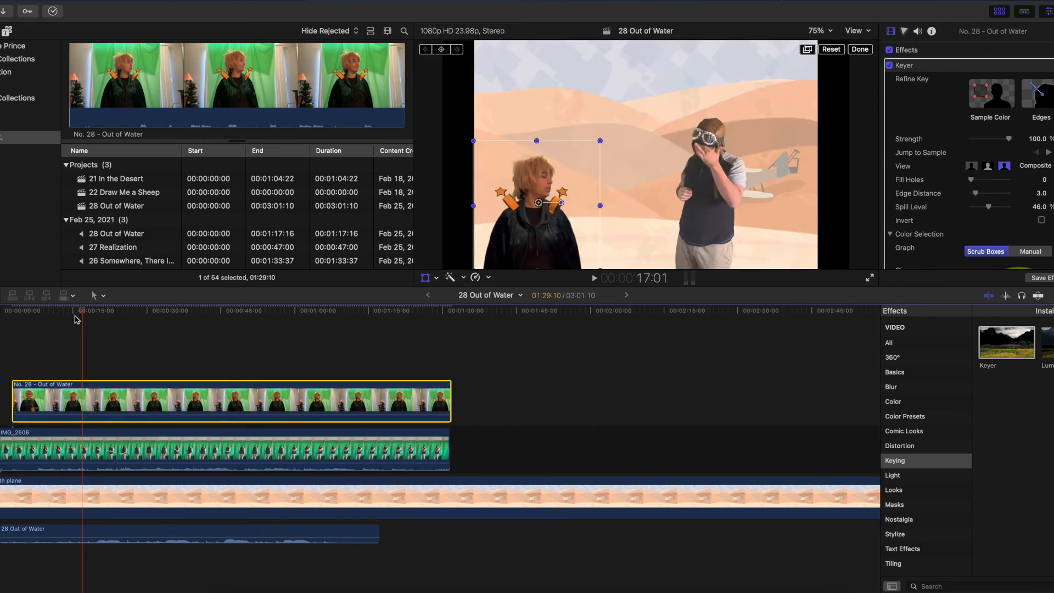
{"action": "left_click_drag", "start_coordinate": [82, 314], "coordinate": [106, 314]}
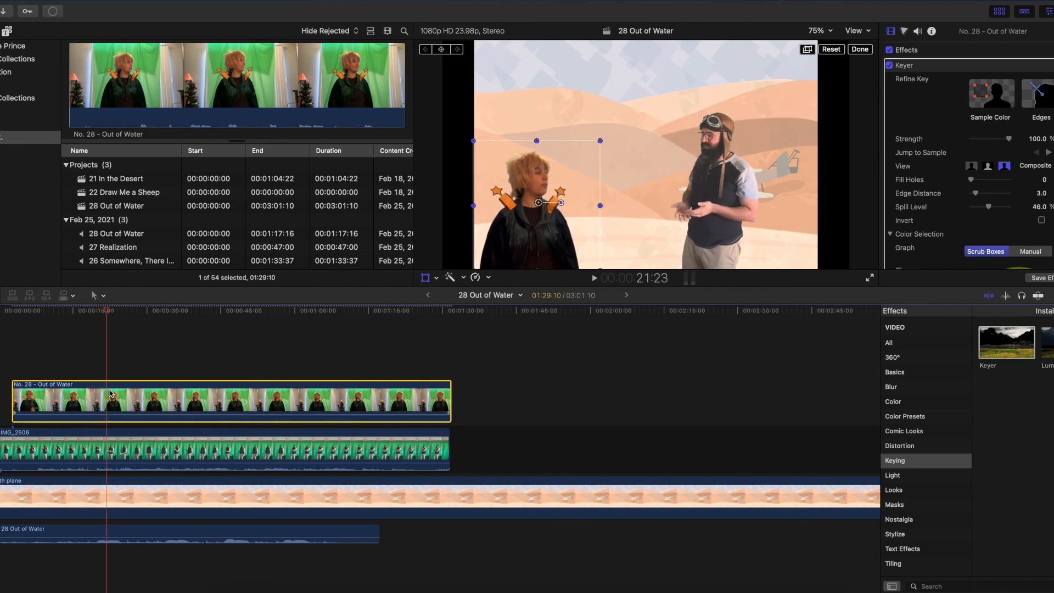
{"action": "left_click_drag", "start_coordinate": [113, 396], "coordinate": [104, 395]}
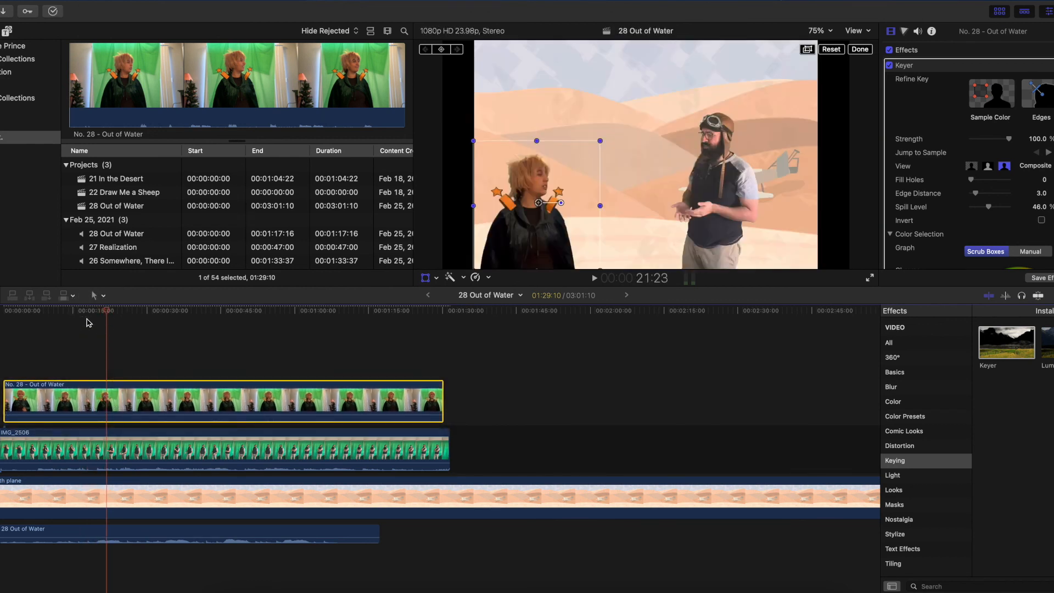
{"action": "left_click_drag", "start_coordinate": [77, 309], "coordinate": [83, 310]}
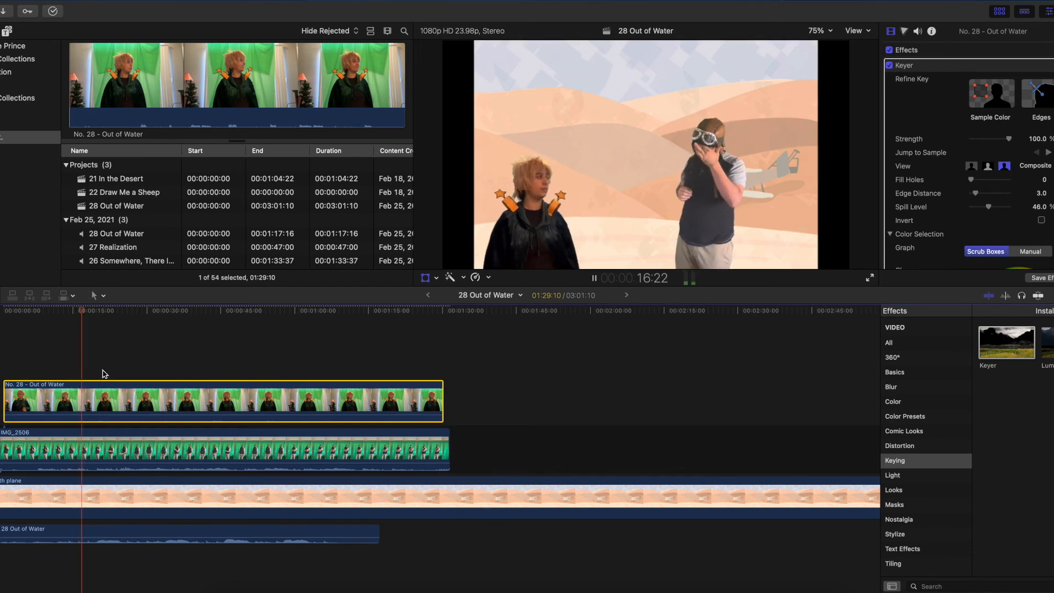
Trim the No. 28 - Out of Water clip to 01:25:07 and nudge it slightly earlier, playing back to check the actors' sync
{"action": "left_click", "coordinate": [128, 397]}
{"action": "mouse_move", "coordinate": [129, 397]}
{"action": "left_mouse_down"}
{"action": "mouse_move", "coordinate": [9, 401]}
{"action": "mouse_move", "coordinate": [116, 402]}
{"action": "left_mouse_up"}
{"action": "left_click", "coordinate": [63, 312]}
{"action": "key", "text": "space"}
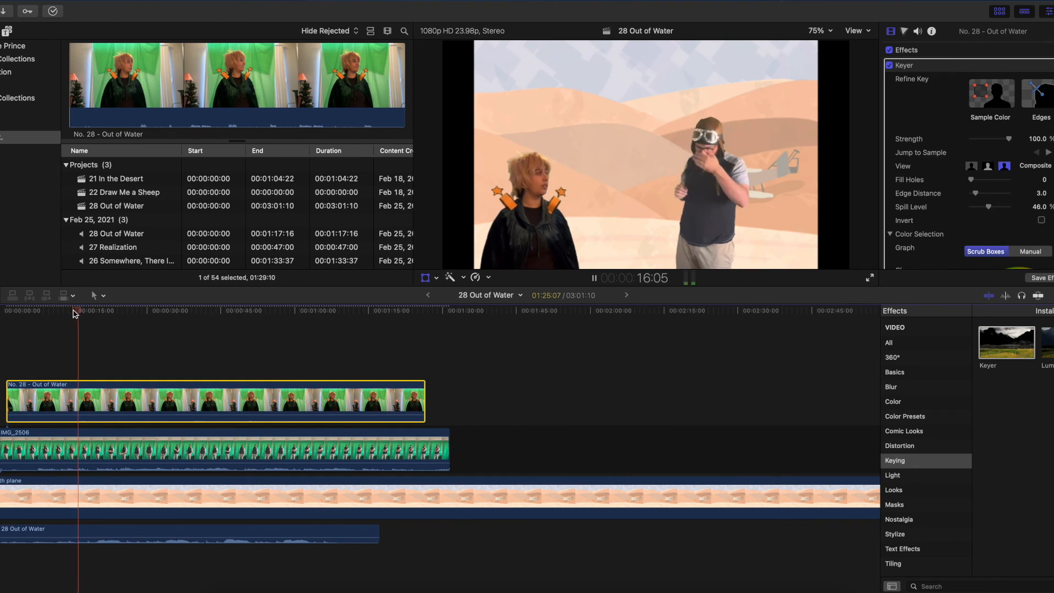
{"action": "key", "text": "space"}
{"action": "left_click_drag", "start_coordinate": [101, 396], "coordinate": [98, 397]}
{"action": "left_click", "coordinate": [66, 313]}
{"action": "key", "text": "space"}
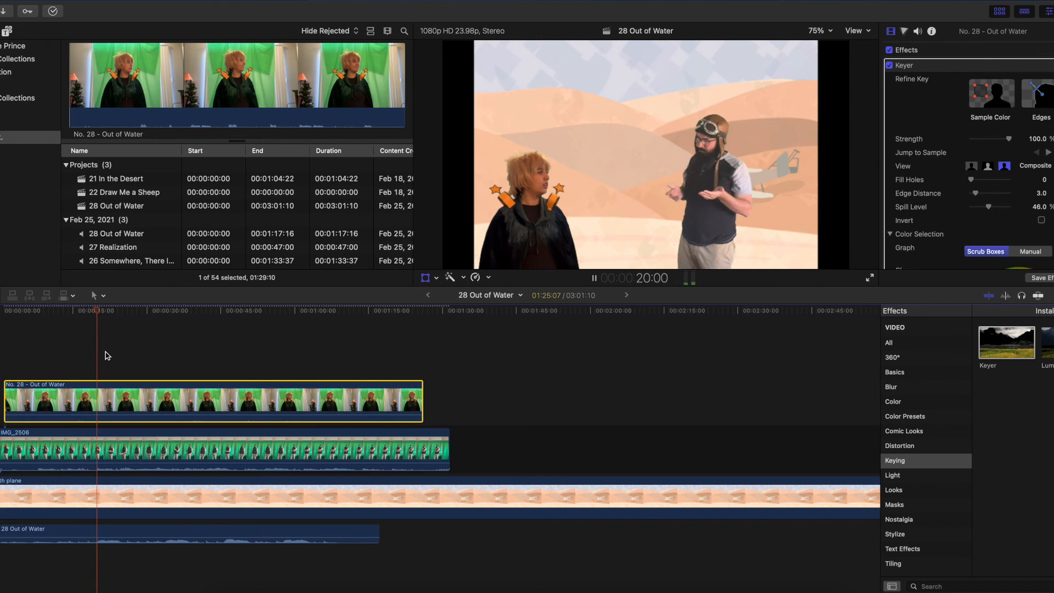
Lower the 28 Out of Water song audio further, then slightly raise the audio level of IMG_2506
{"action": "left_click_drag", "start_coordinate": [115, 536], "coordinate": [117, 542]}
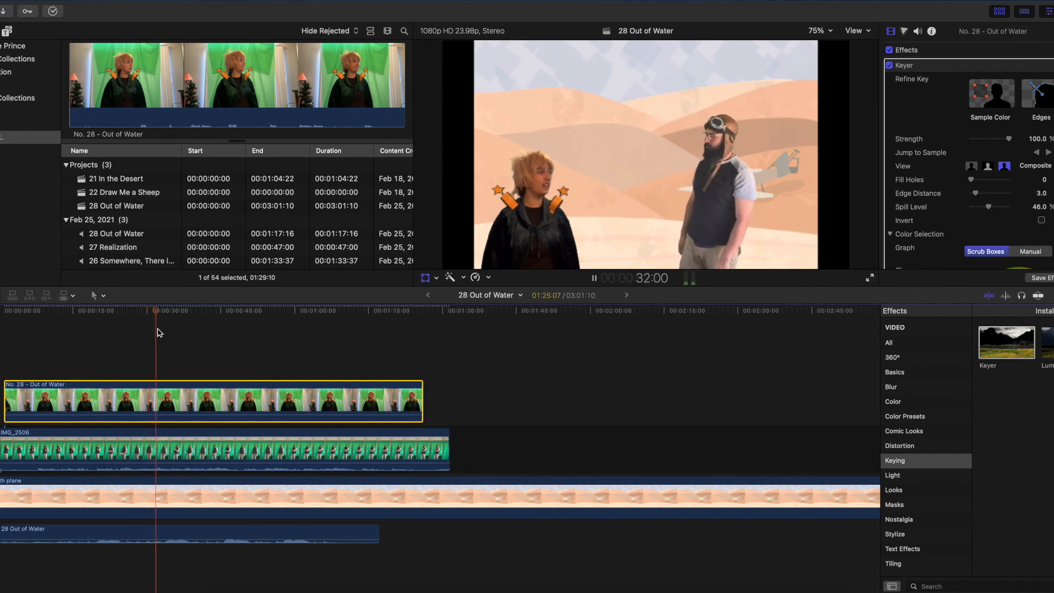
{"action": "key", "text": "shift+t"}
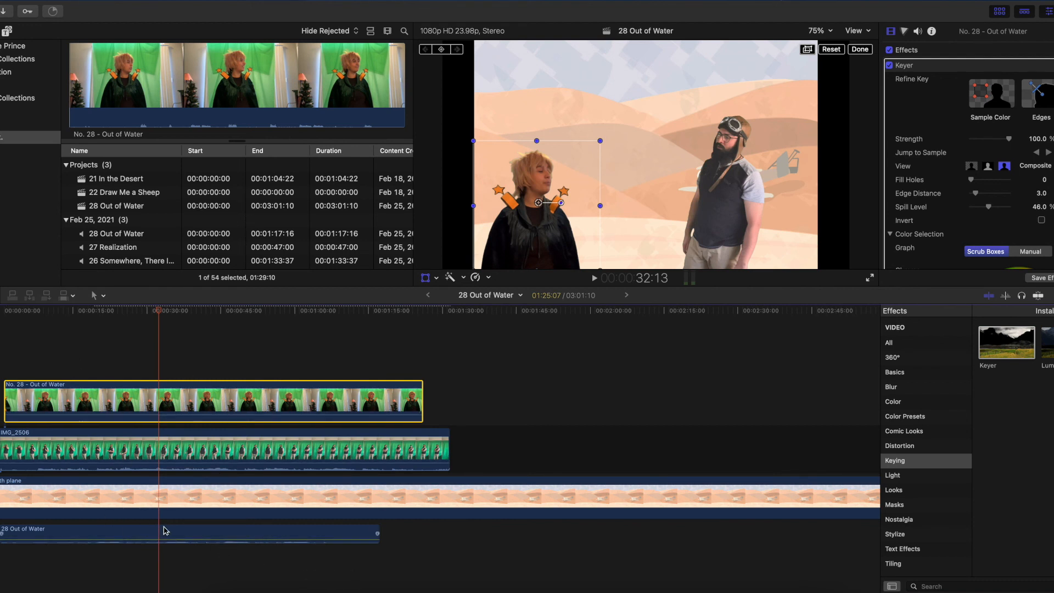
{"action": "mouse_move", "coordinate": [151, 530]}
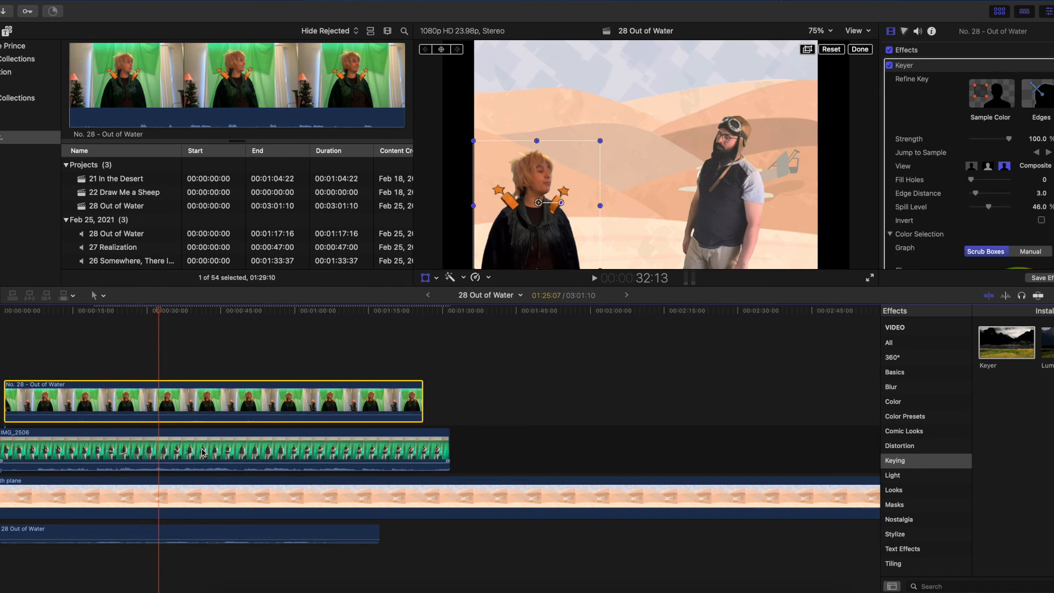
{"action": "mouse_move", "coordinate": [155, 460]}
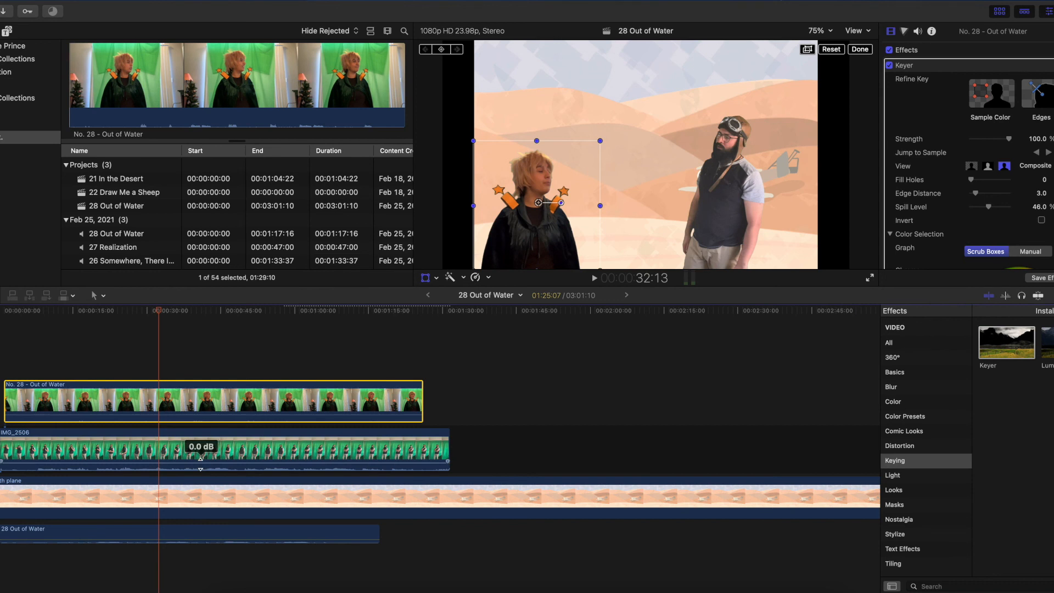
{"action": "left_click_drag", "start_coordinate": [214, 467], "coordinate": [214, 464]}
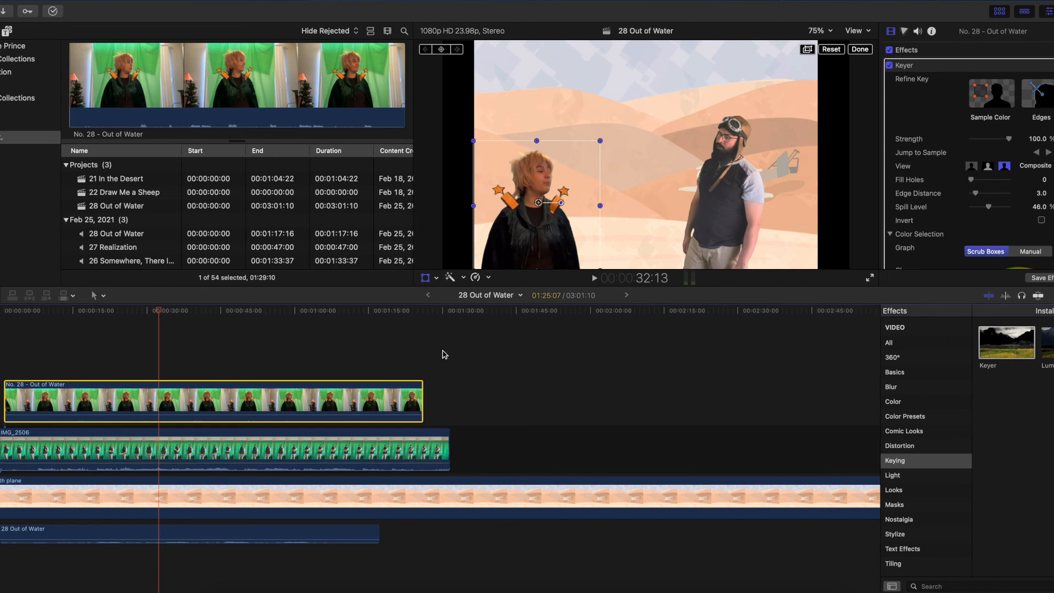
{"action": "left_click", "coordinate": [444, 356]}
Add an English ITT caption reading "Here will be subtitles..." at 48:01 and extend its duration to about 4 seconds
{"action": "left_click", "coordinate": [237, 314]}
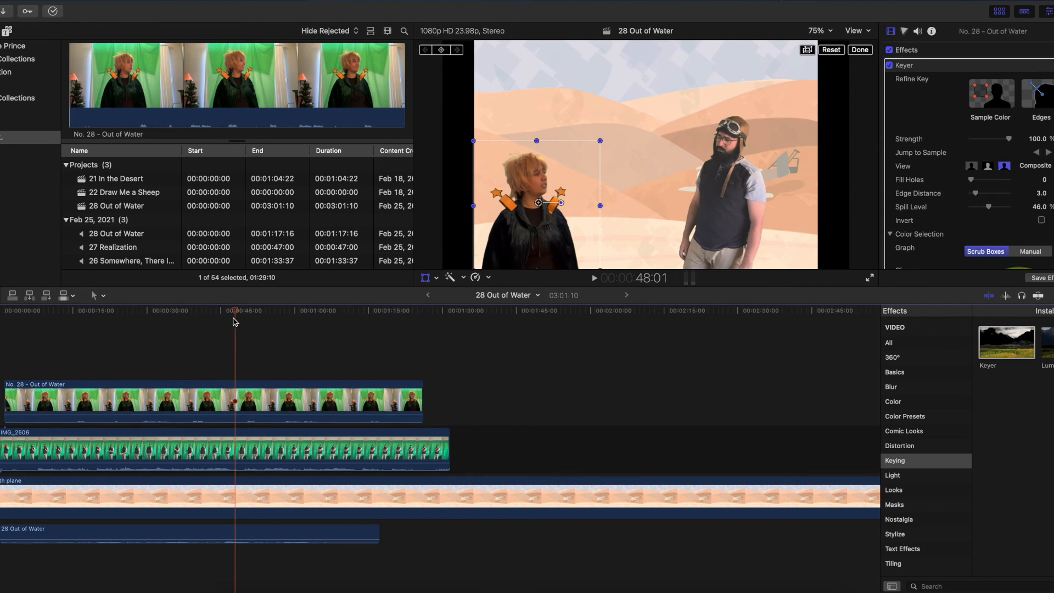
{"action": "key", "text": "alt+c"}
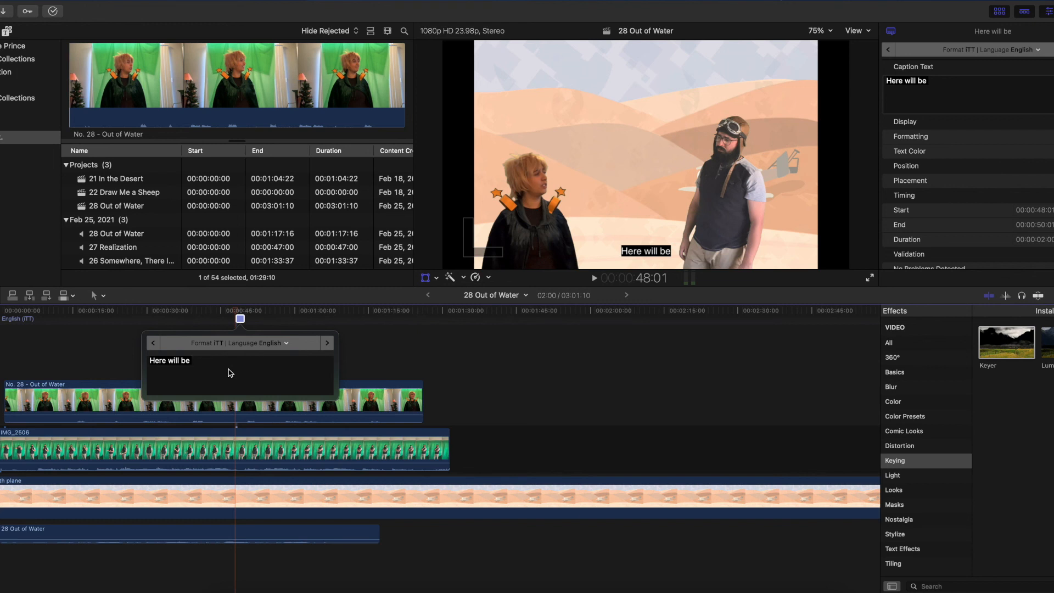
{"action": "type", "text": "subtitles..."}
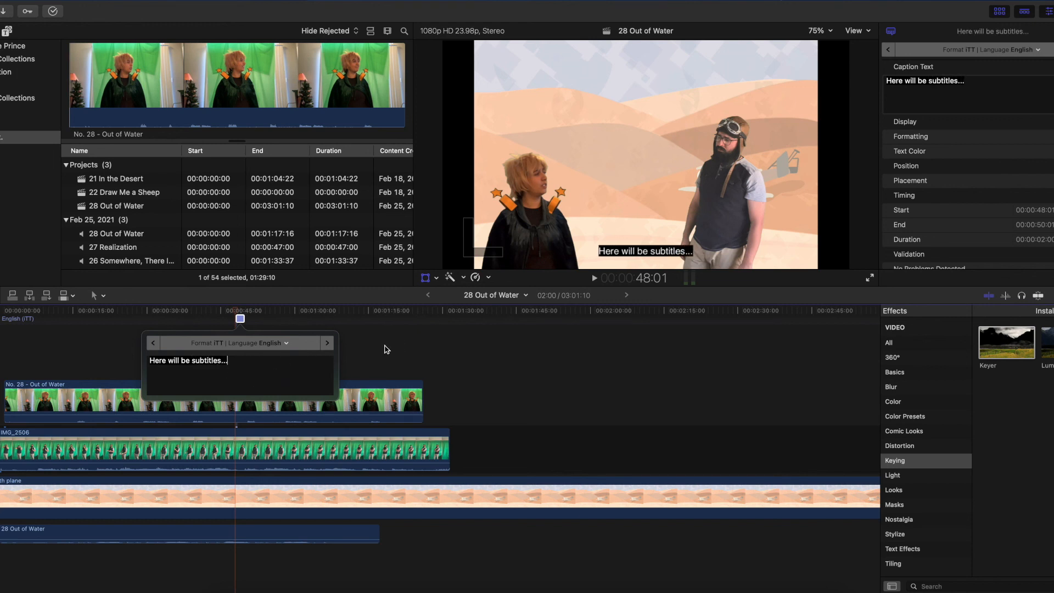
{"action": "left_click", "coordinate": [374, 351]}
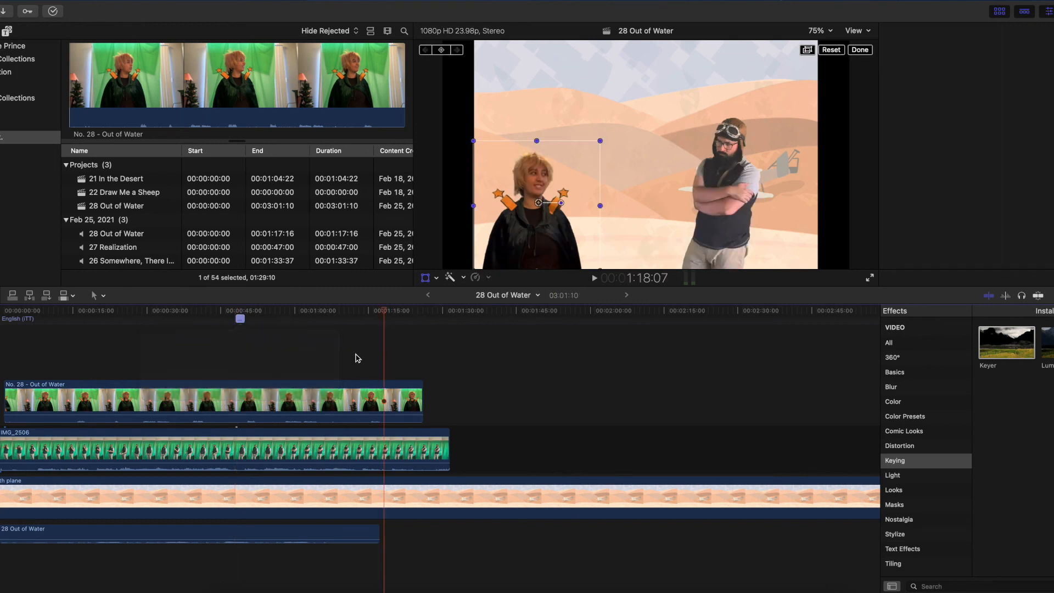
{"action": "left_click", "coordinate": [233, 312]}
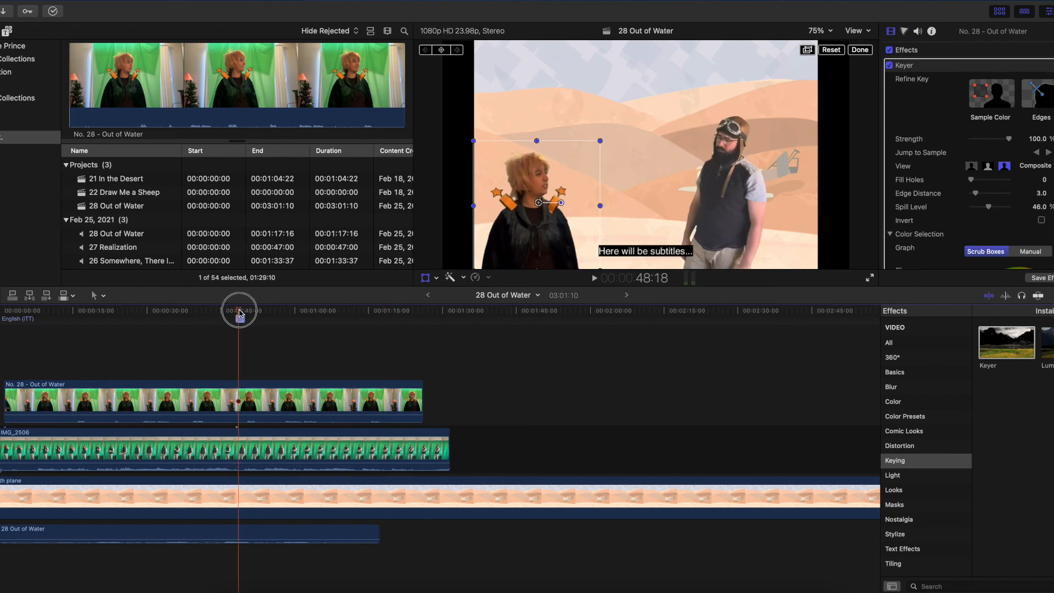
{"action": "left_click_drag", "start_coordinate": [242, 318], "coordinate": [321, 317]}
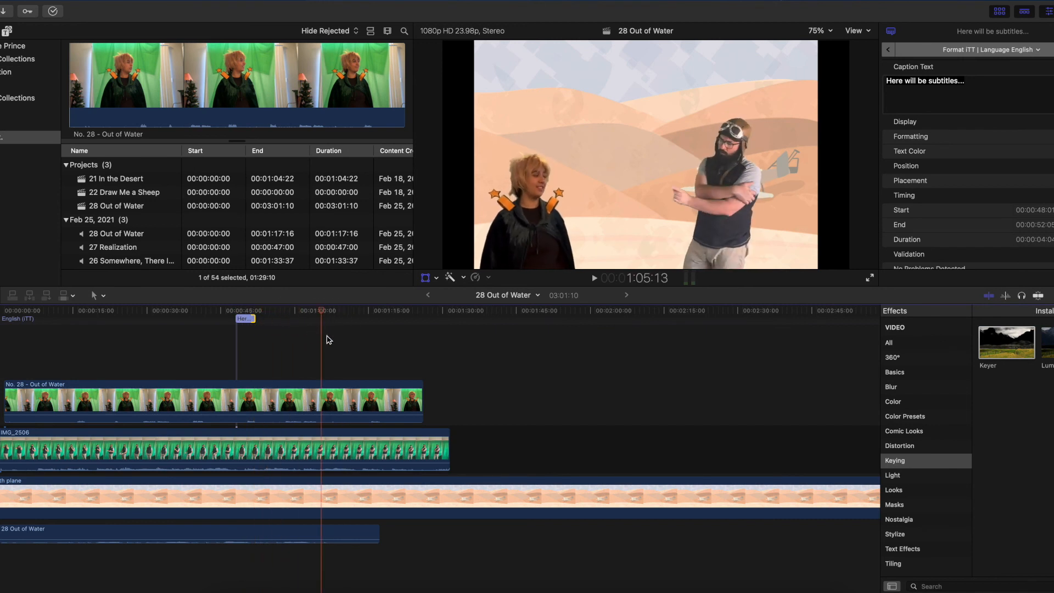